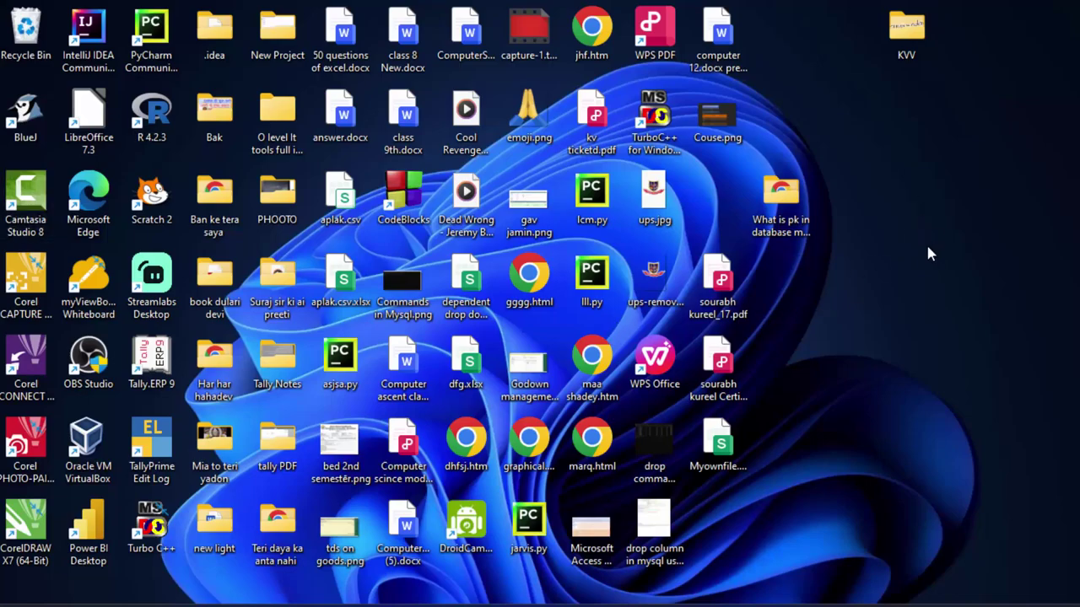
- Refresh the Windows desktop twice, then return to the Book1 workbook and clear its selection
right_click(929, 261)
click(933, 256)
right_click(940, 245)
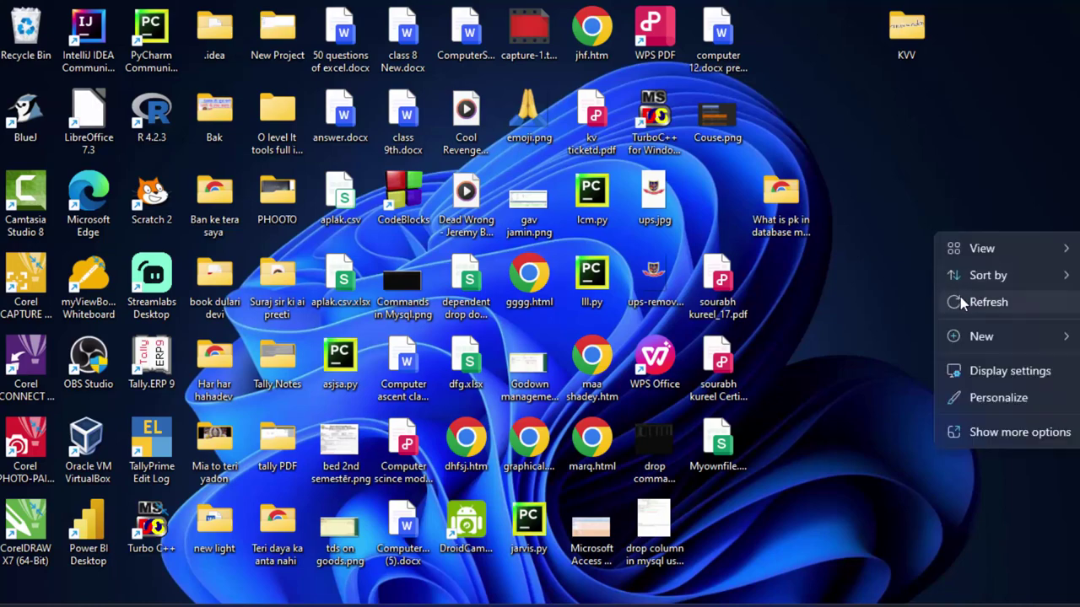
click(962, 303)
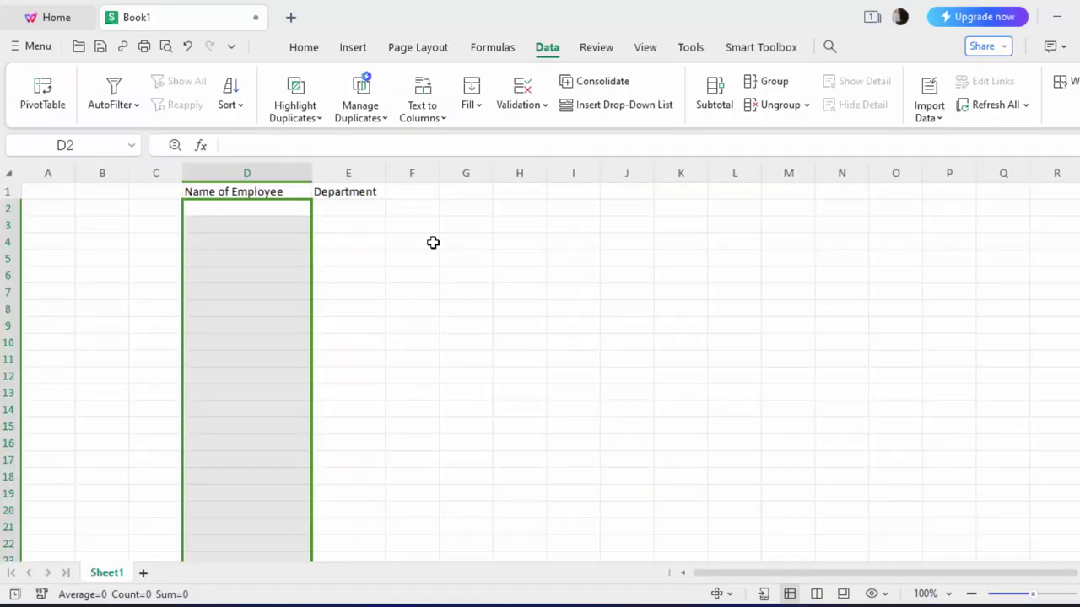
click(446, 245)
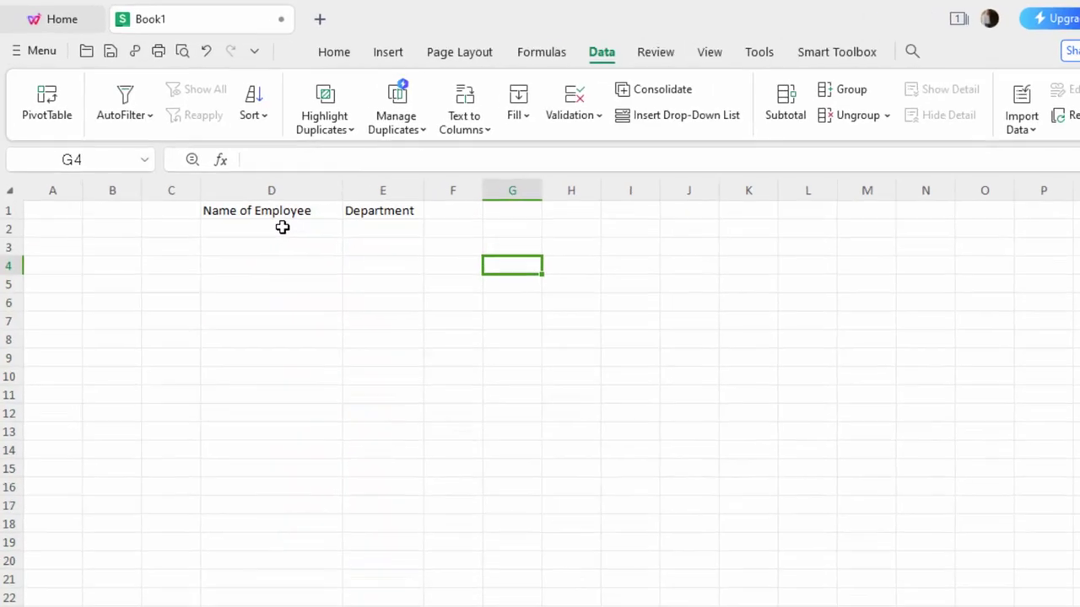
- Select the empty cells in column D under Name of Employee, starting from D2
click(445, 339)
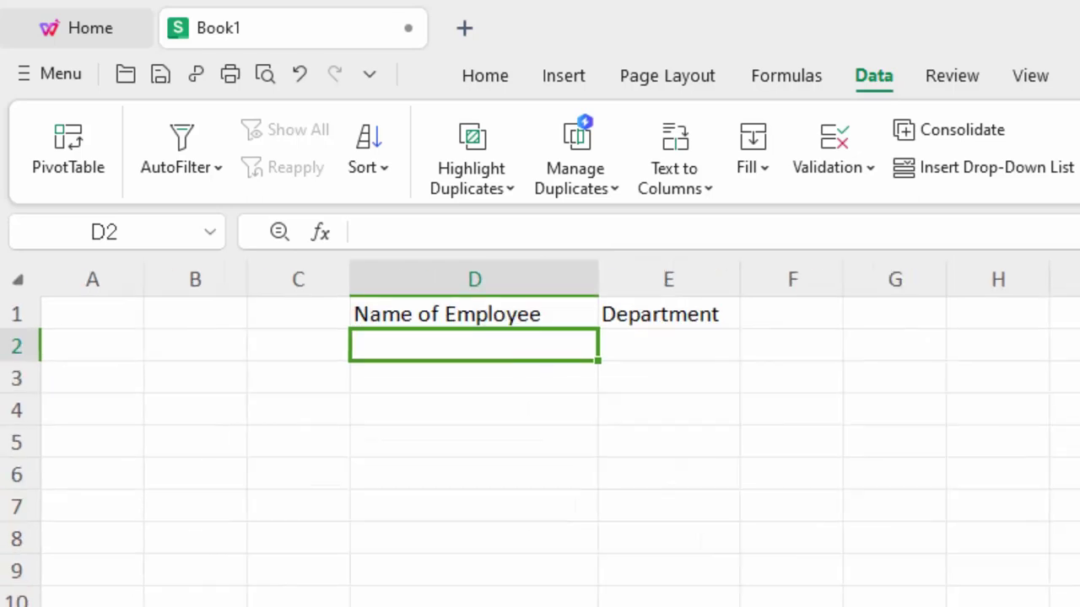
drag(389, 332, 389, 386)
drag(484, 506, 402, 501)
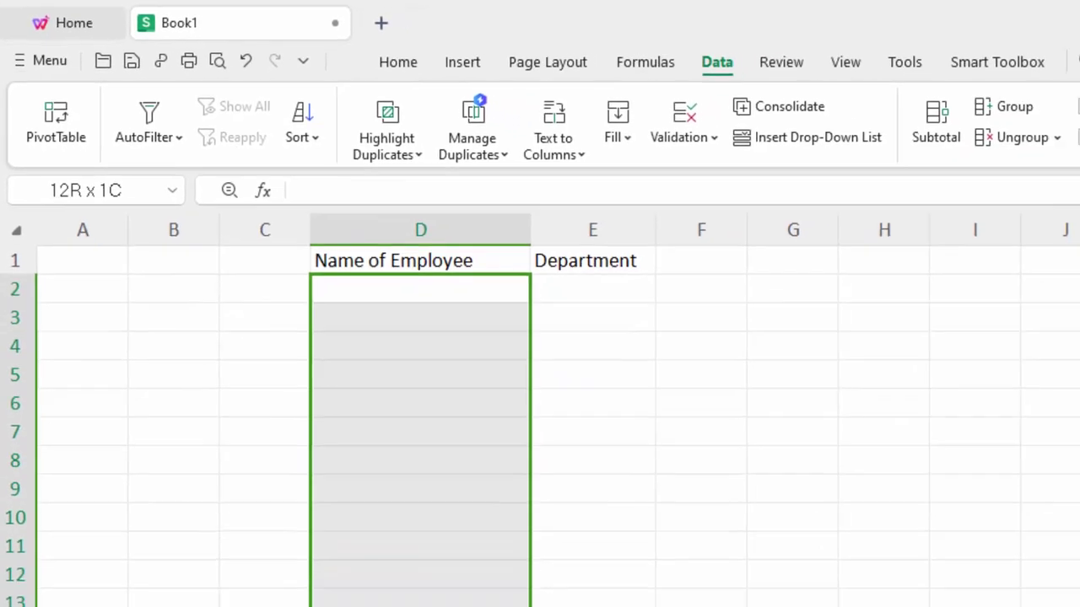
scroll(402, 501, up, 2)
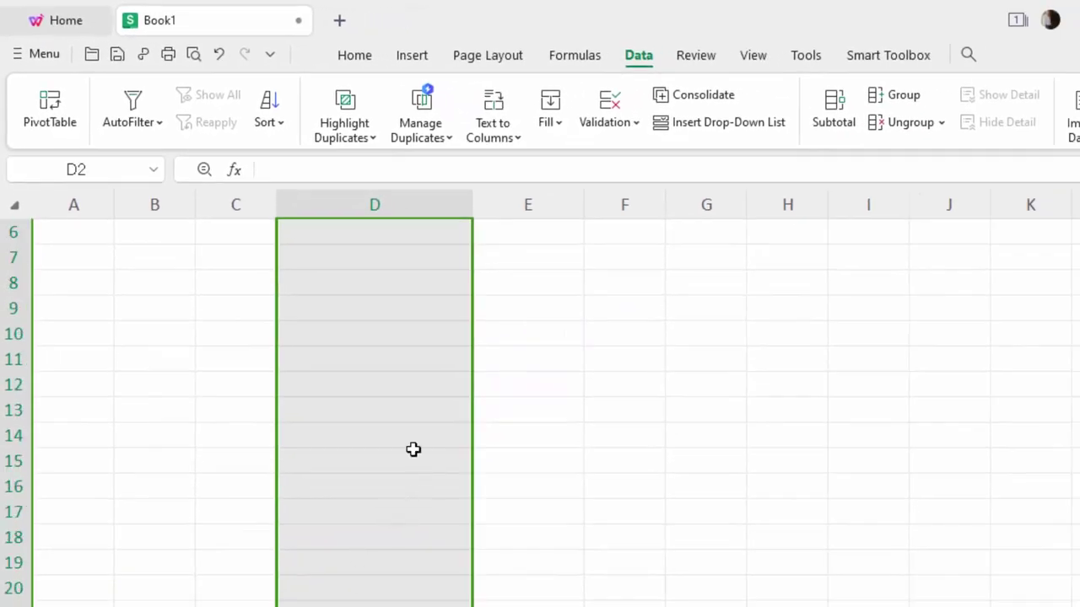
scroll(413, 450, up, 2)
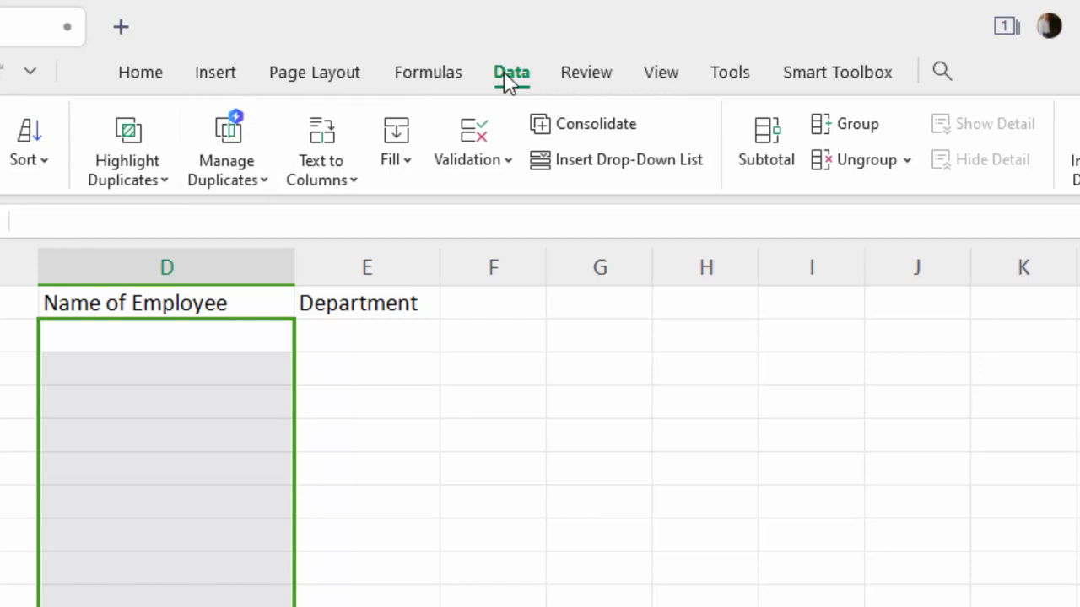
- Open Data Validation for the column D selection and set Allow to List
click(467, 162)
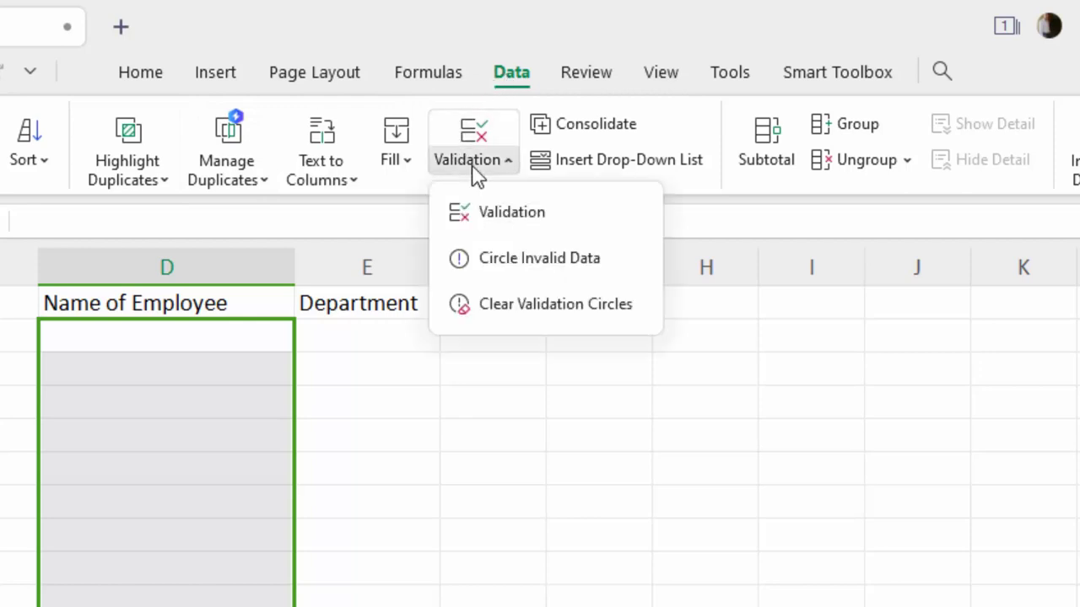
click(511, 216)
click(462, 386)
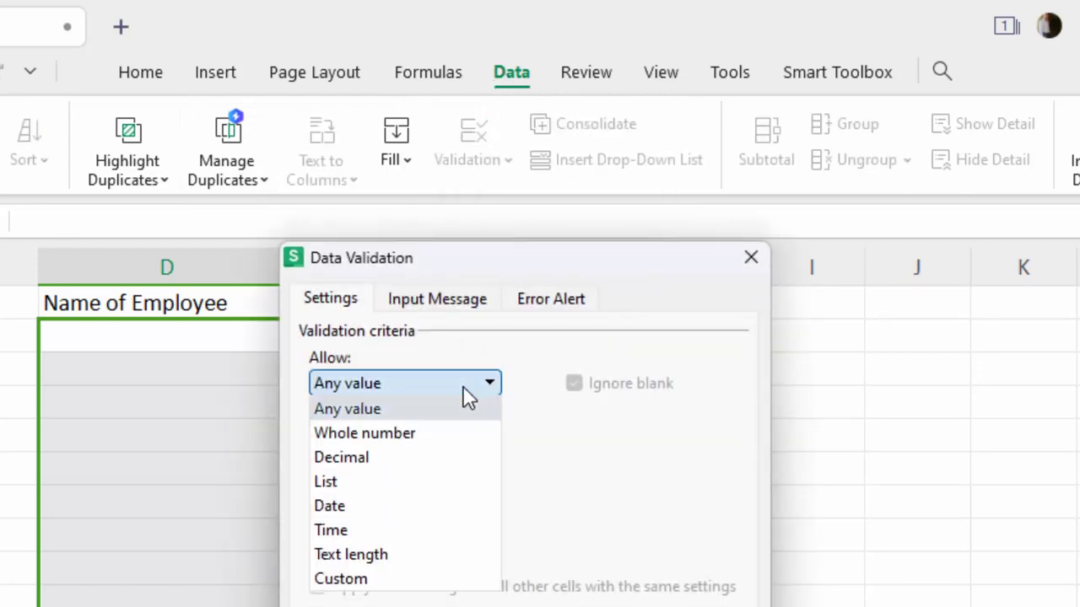
click(413, 488)
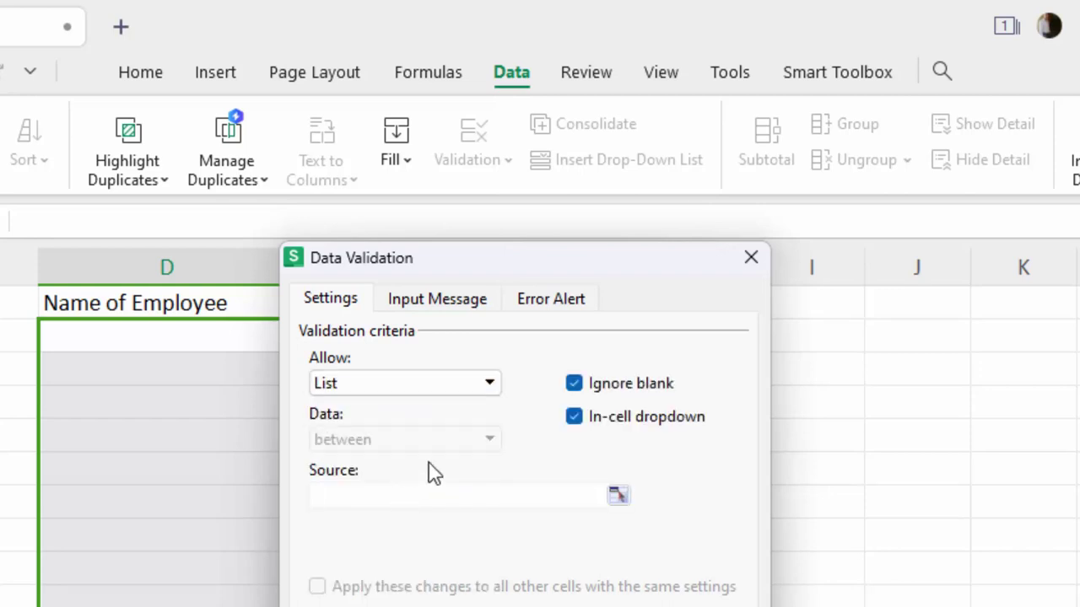
- Enter the comma-separated employee names (Amit, KK, Kundan, Mahesh, Gaurav, Vertika, ... Rohan, Rajesh) as the Source
text(Saurabh Singh,)
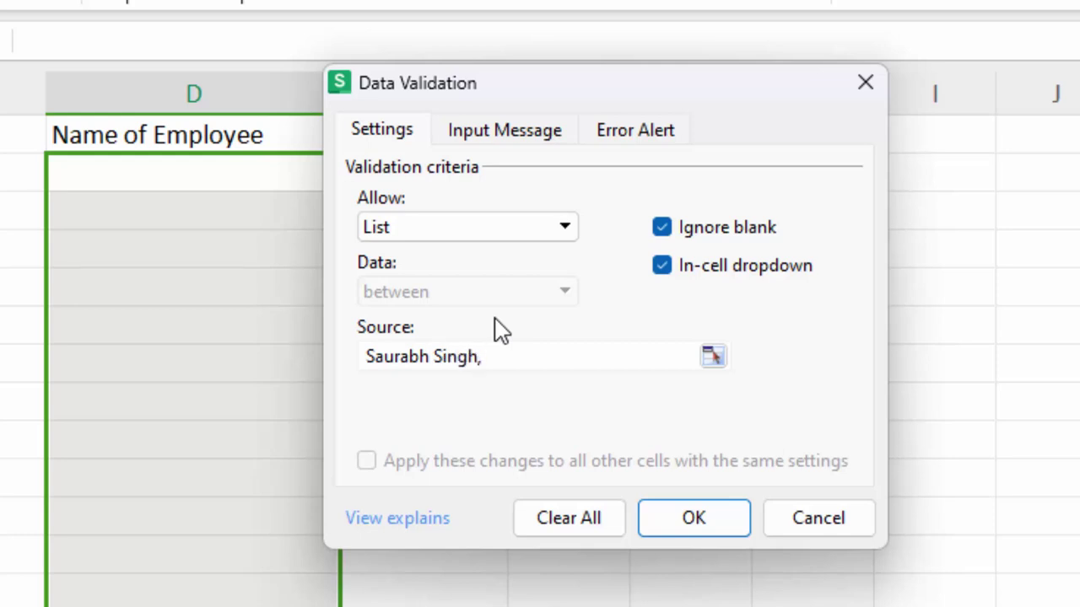
text(Monu,Sonu,Yuvraj,Sumit,)
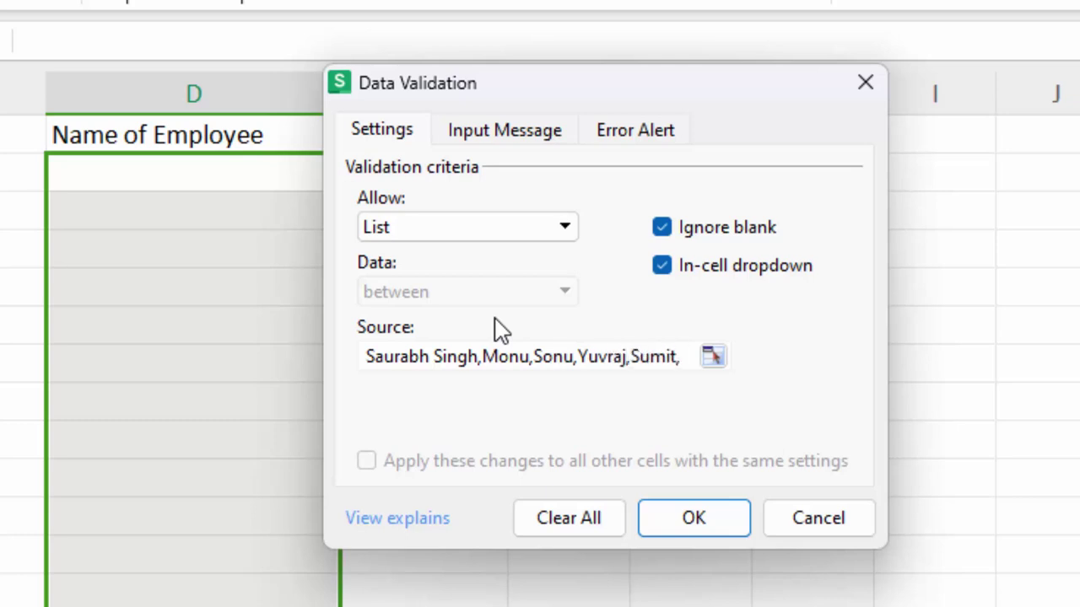
text(Amit)
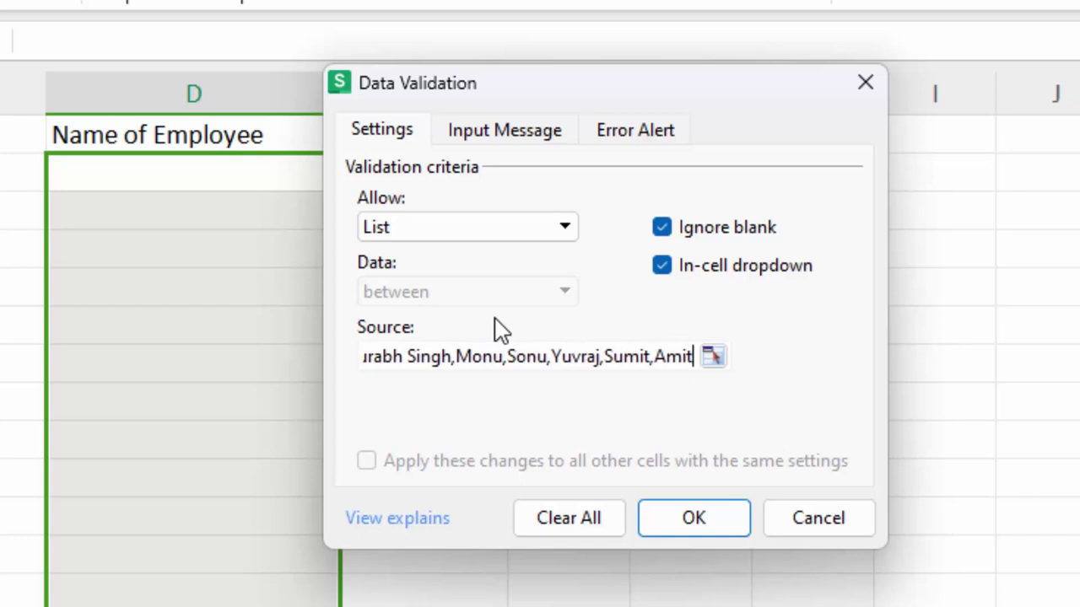
text(,)
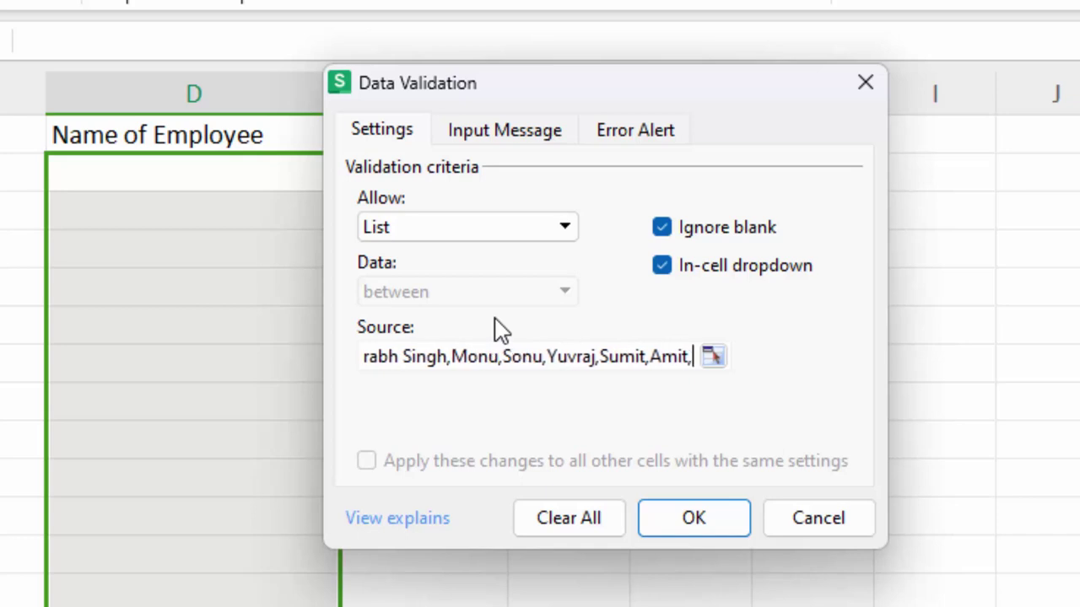
text(KK)
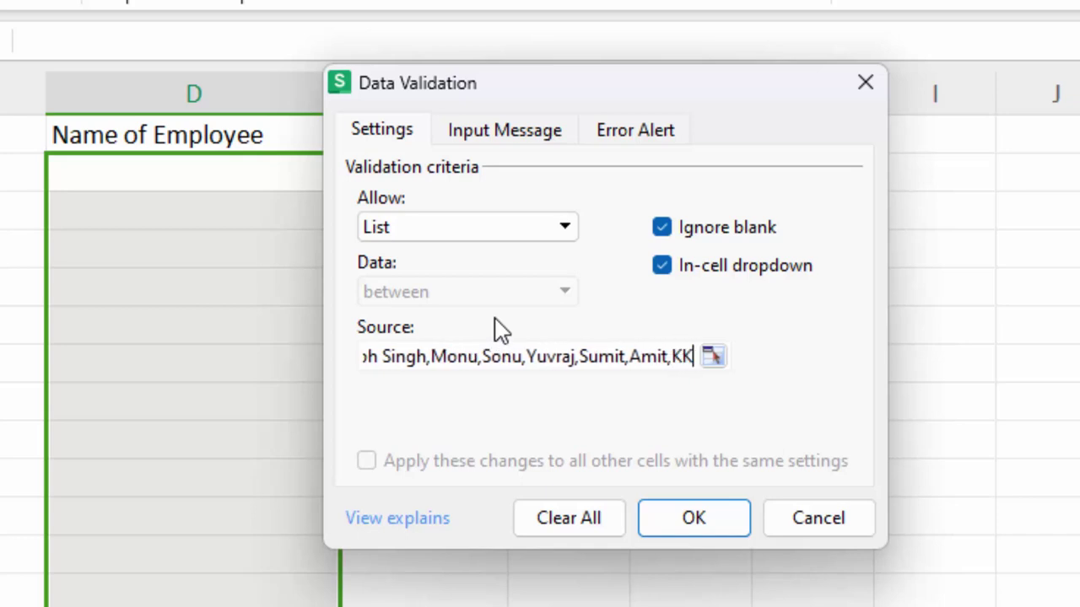
text(,Kunda)
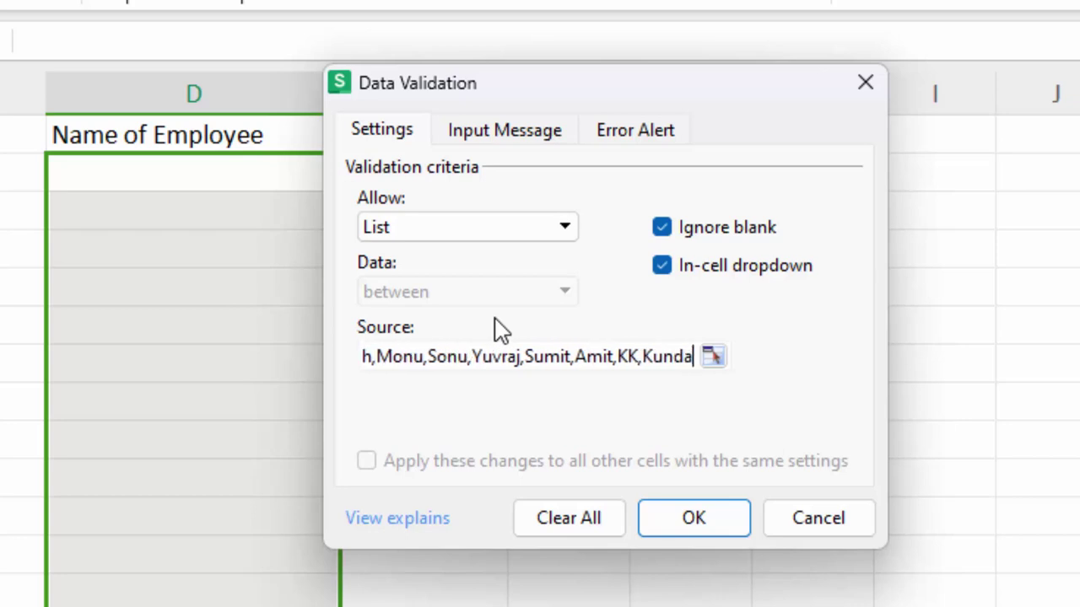
text(n,)
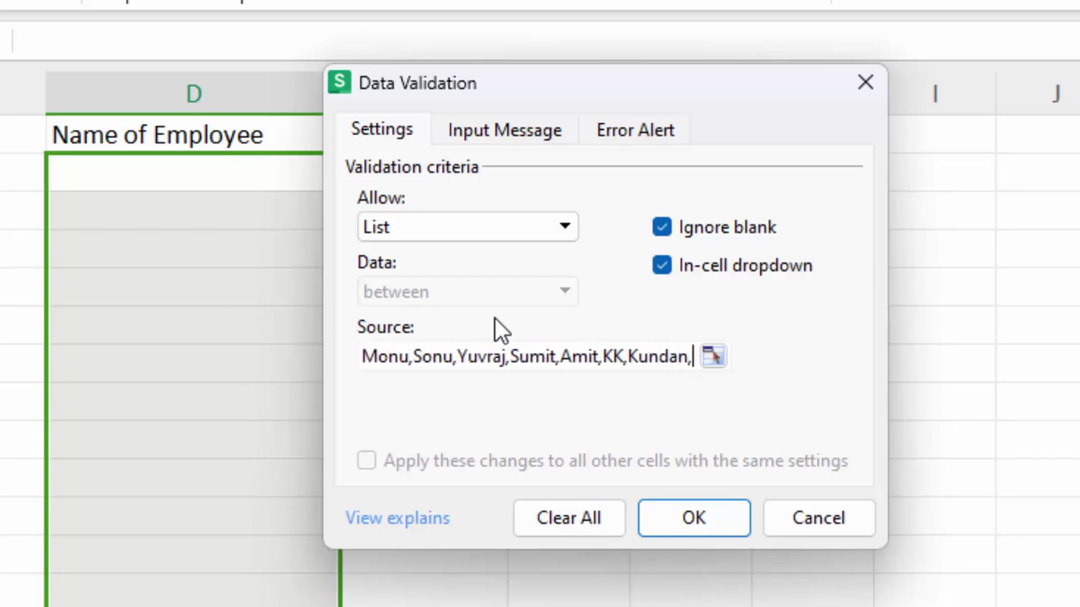
text(Mahesh)
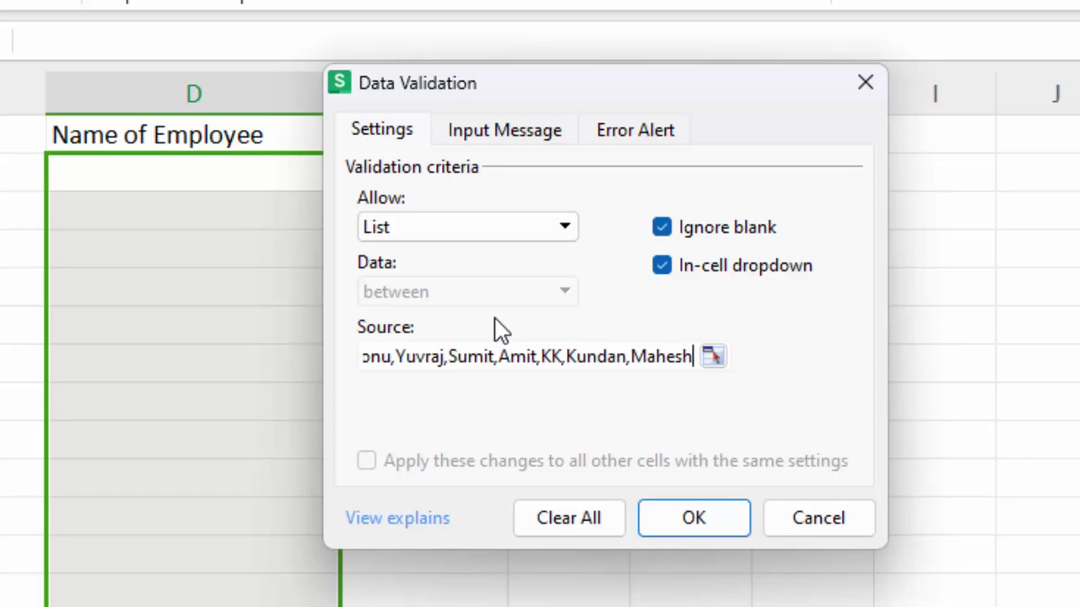
text(,Gaur)
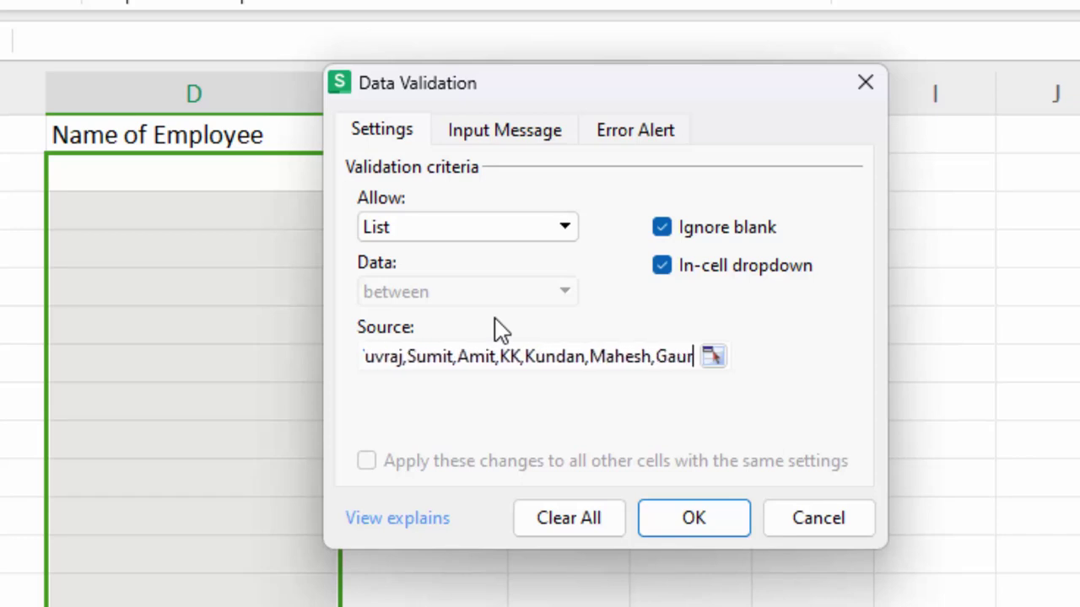
text(av,Ve)
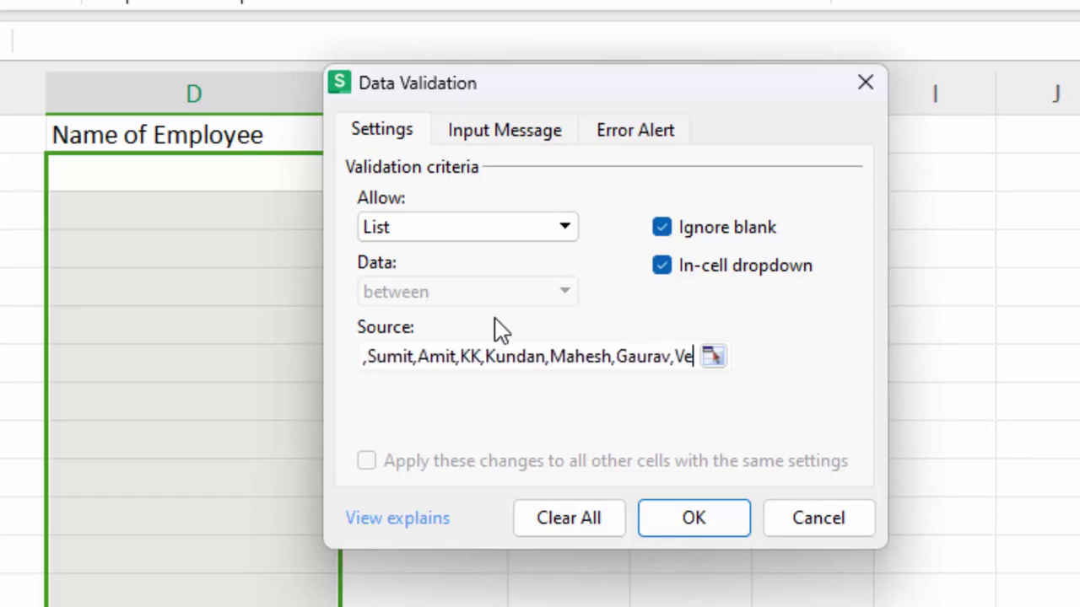
text(rtika)
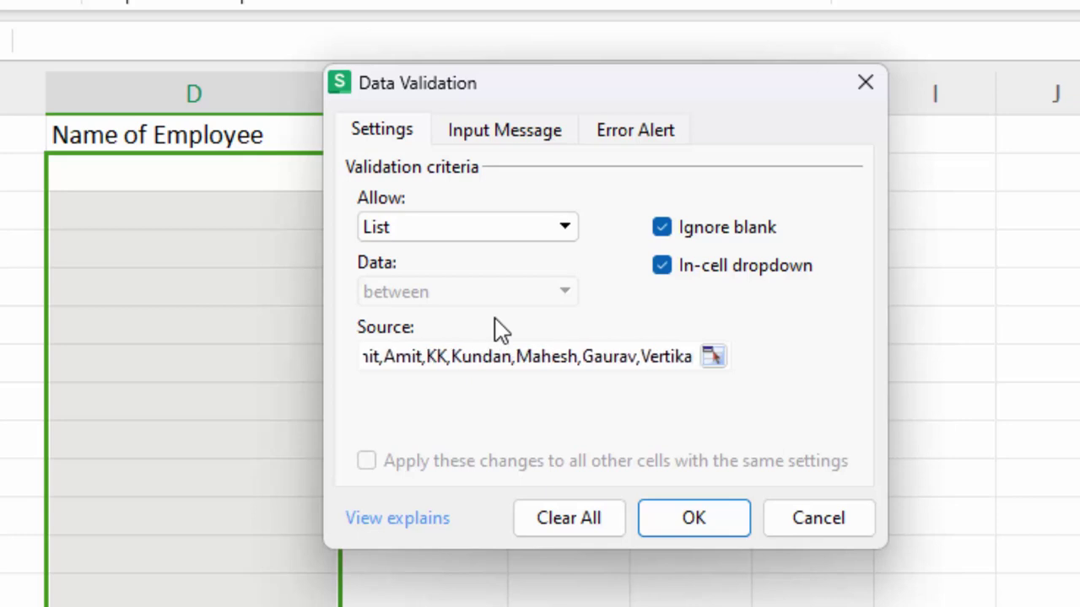
text(,Sunn)
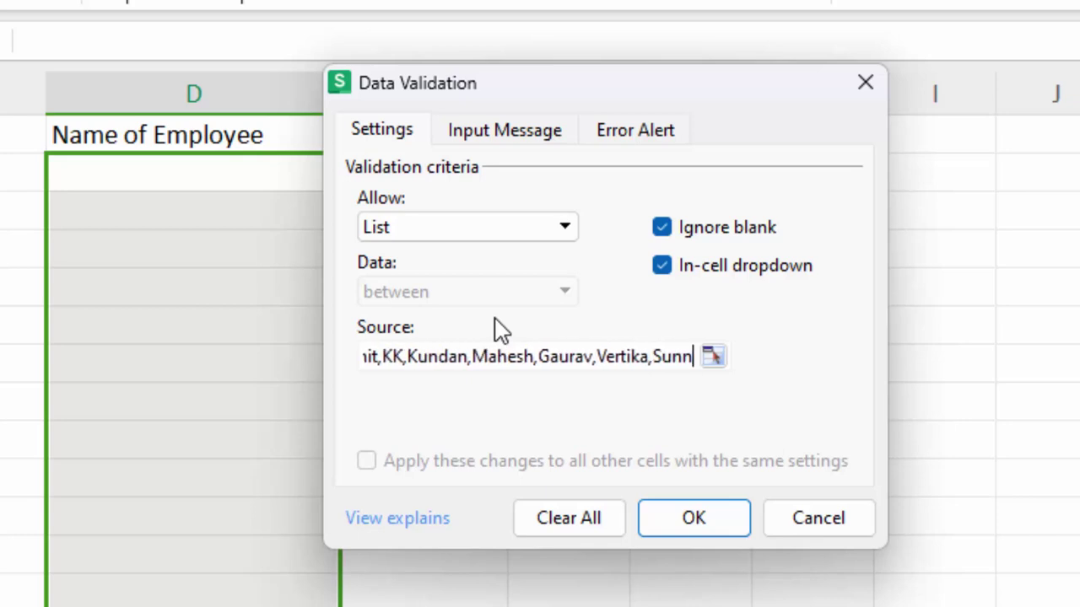
key(BackSpace)
text(ee)
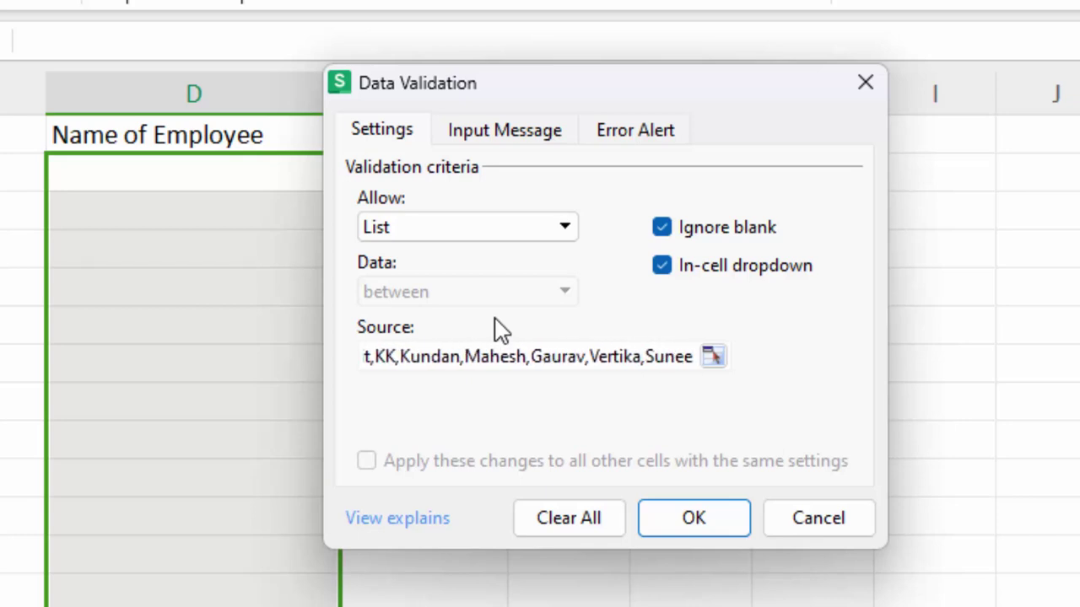
text(ta,)
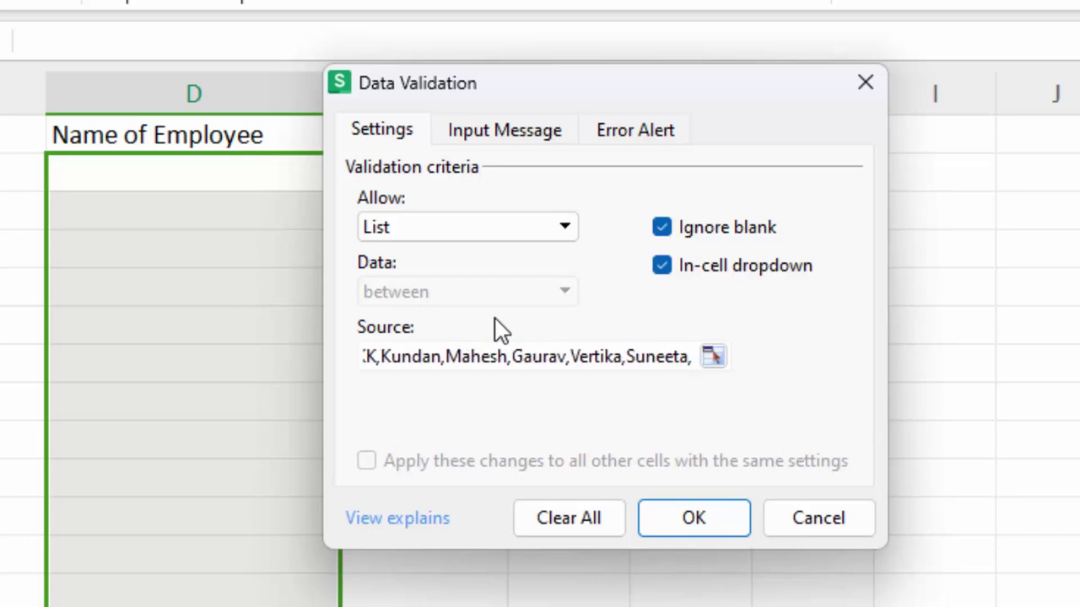
text(Anil)
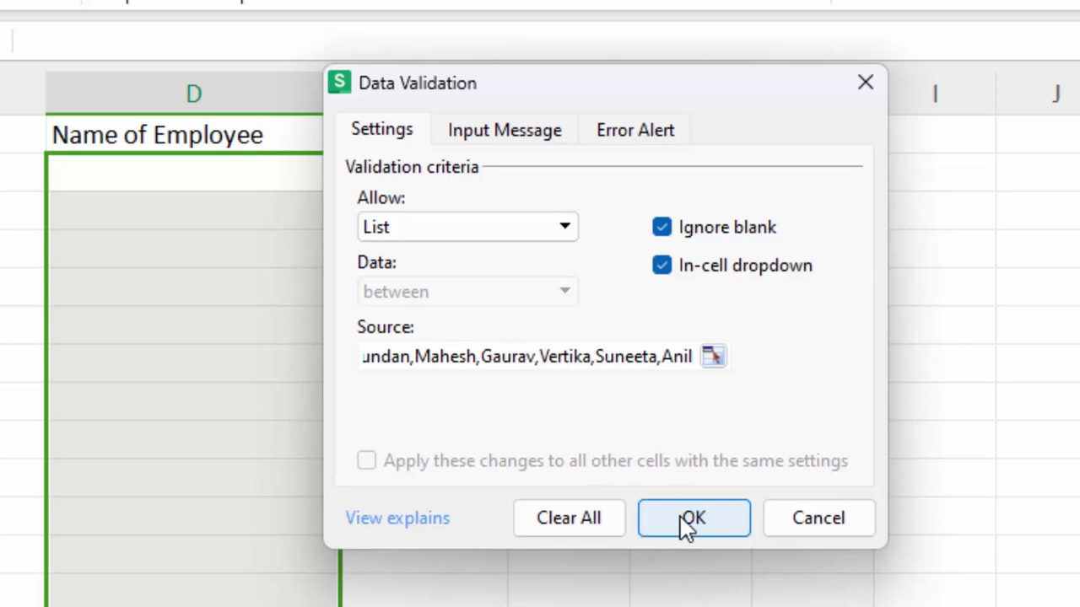
text(,)
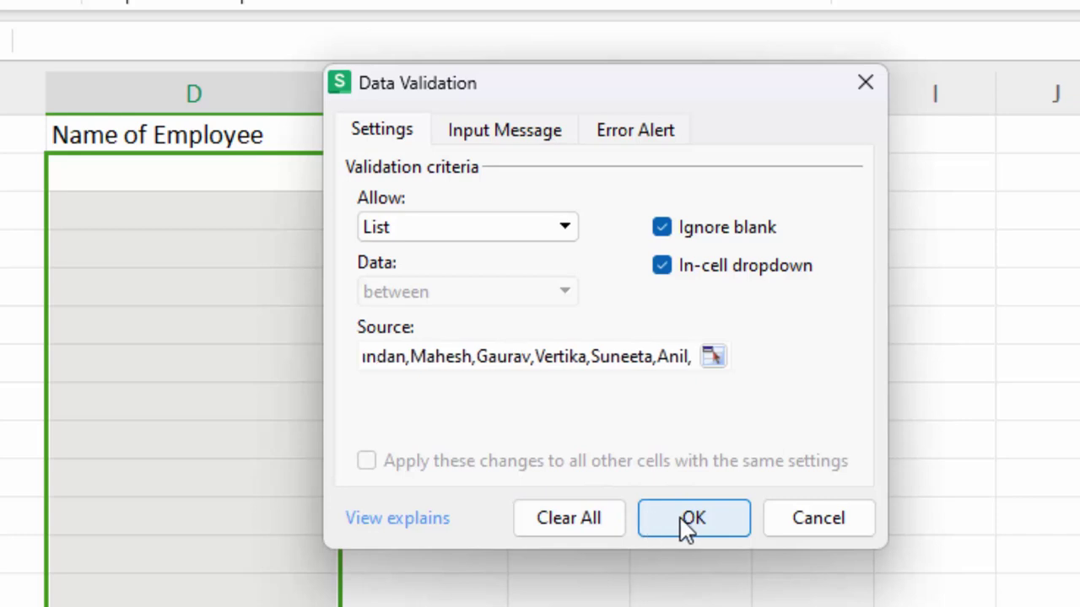
text(Lokesh)
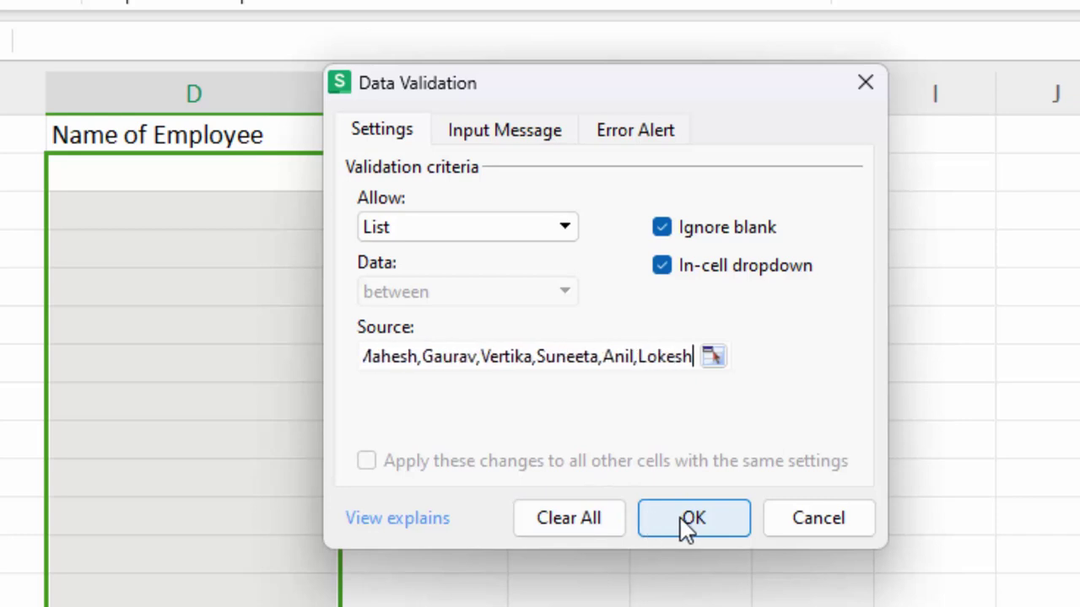
text(,Heen)
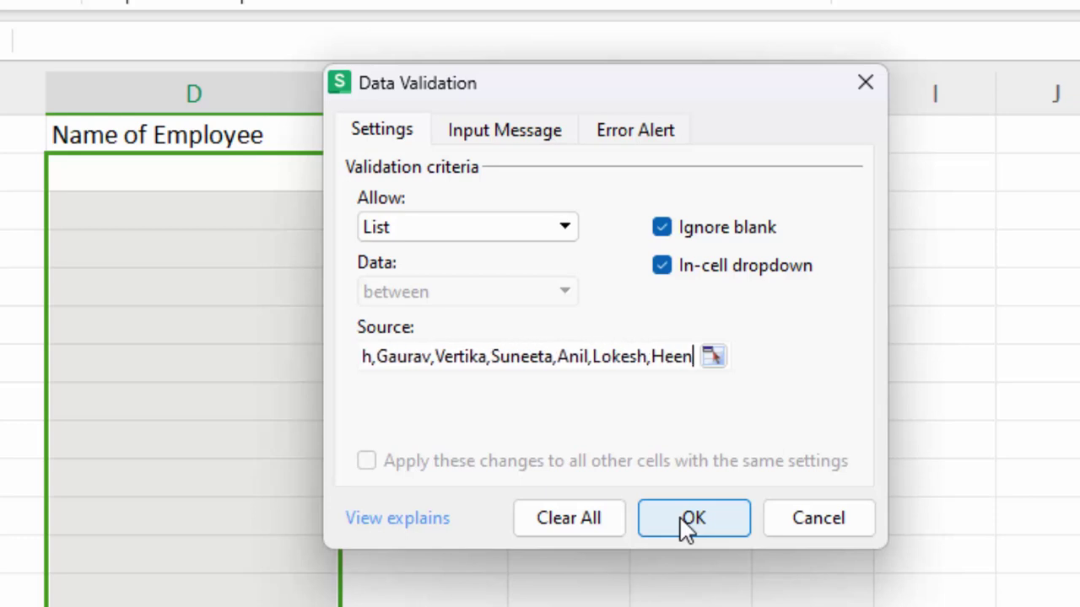
text(a,Sio)
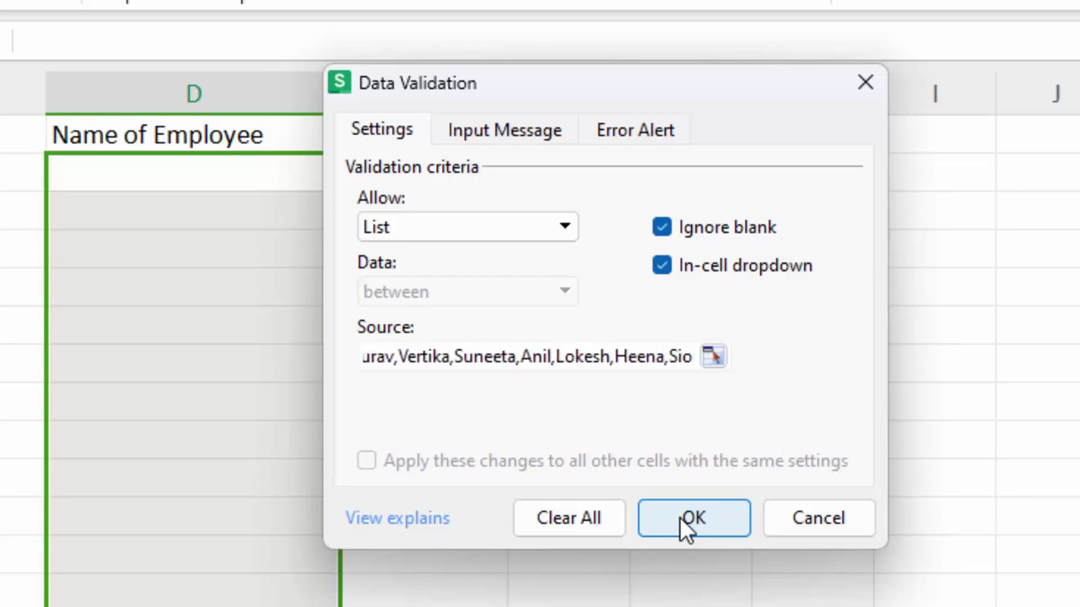
key(BackSpace)
key(BackSpace)
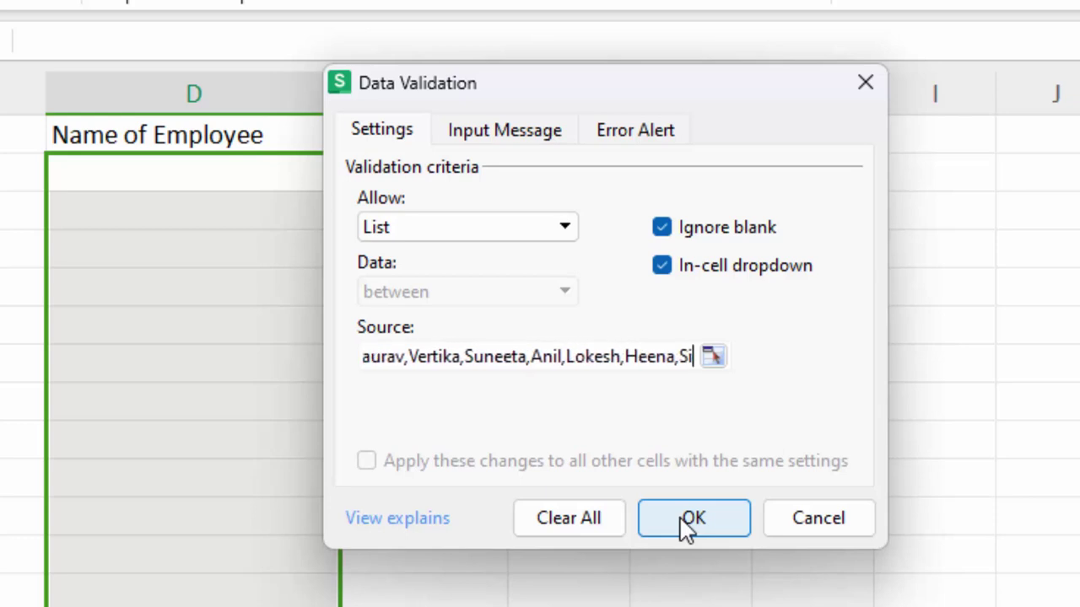
text(ohan,RohanRajesh)
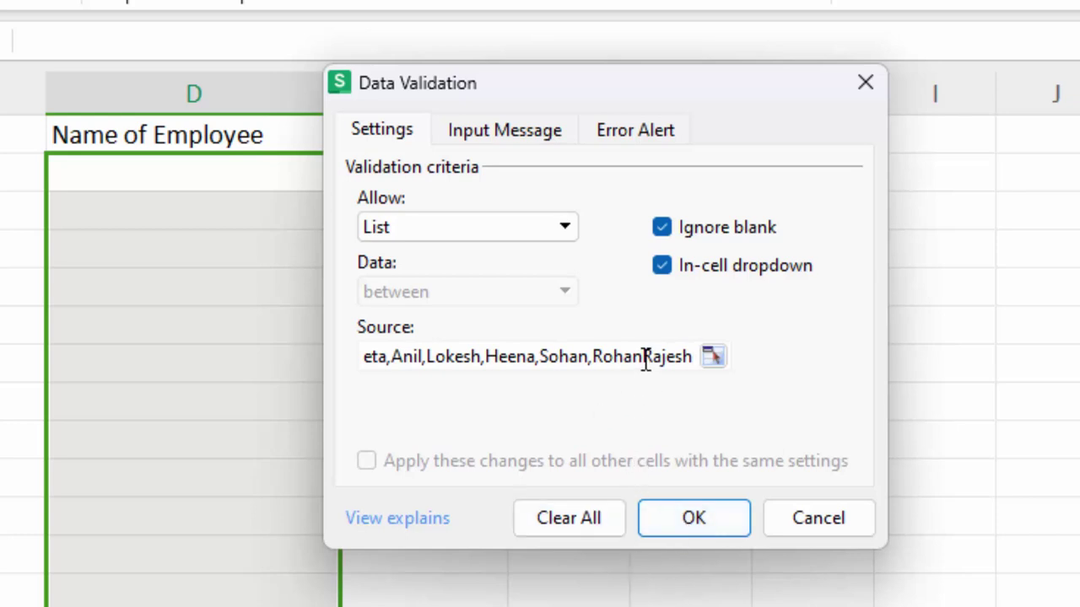
click(646, 356)
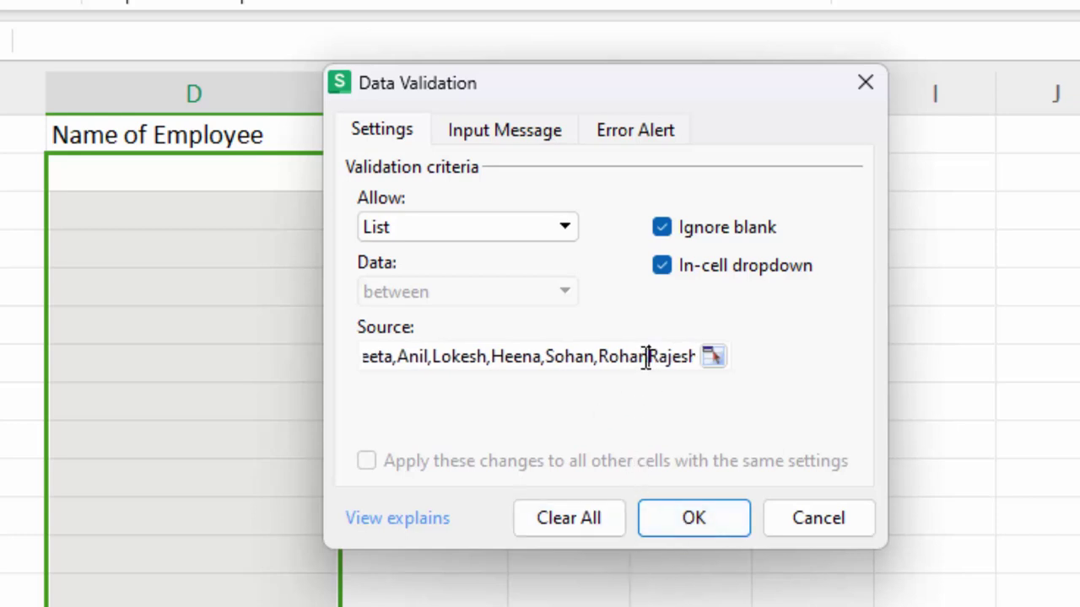
text(,)
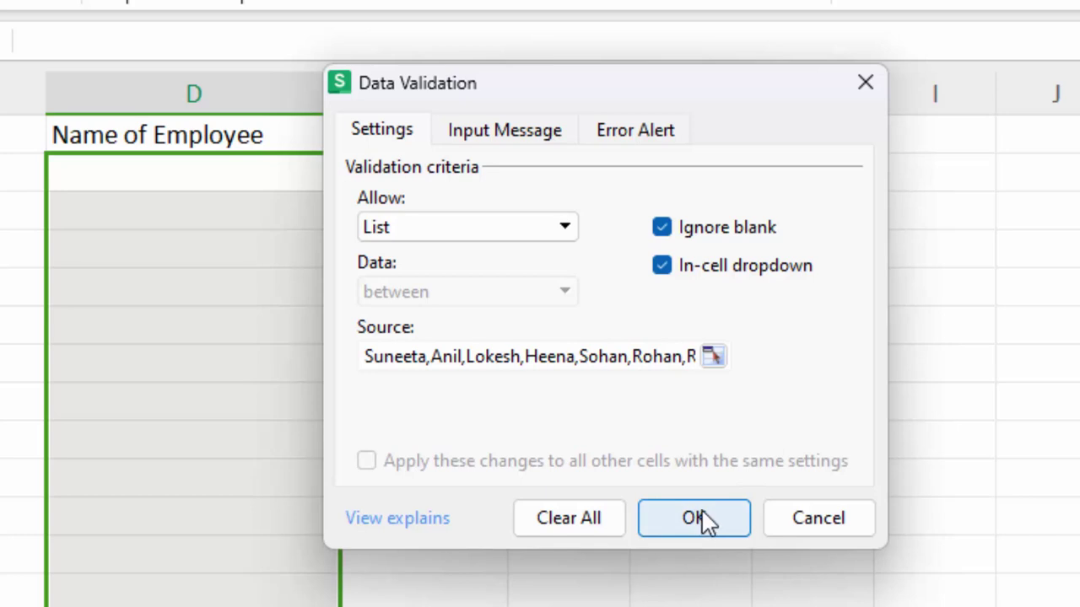
- Apply the name list validation and pick three employee names into D2 through D4
click(697, 516)
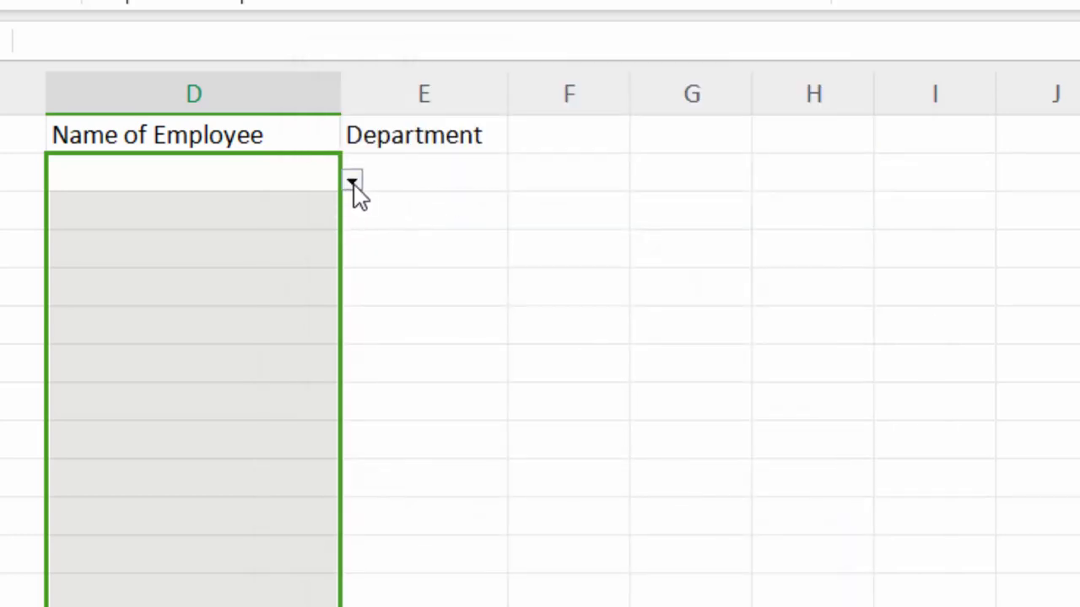
click(352, 182)
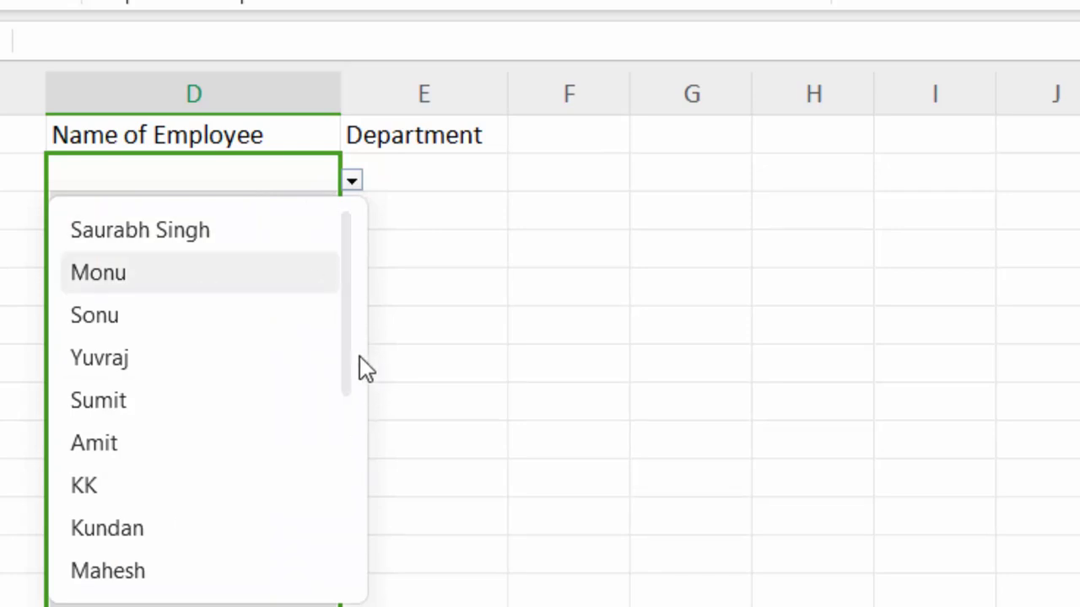
drag(346, 384, 350, 299)
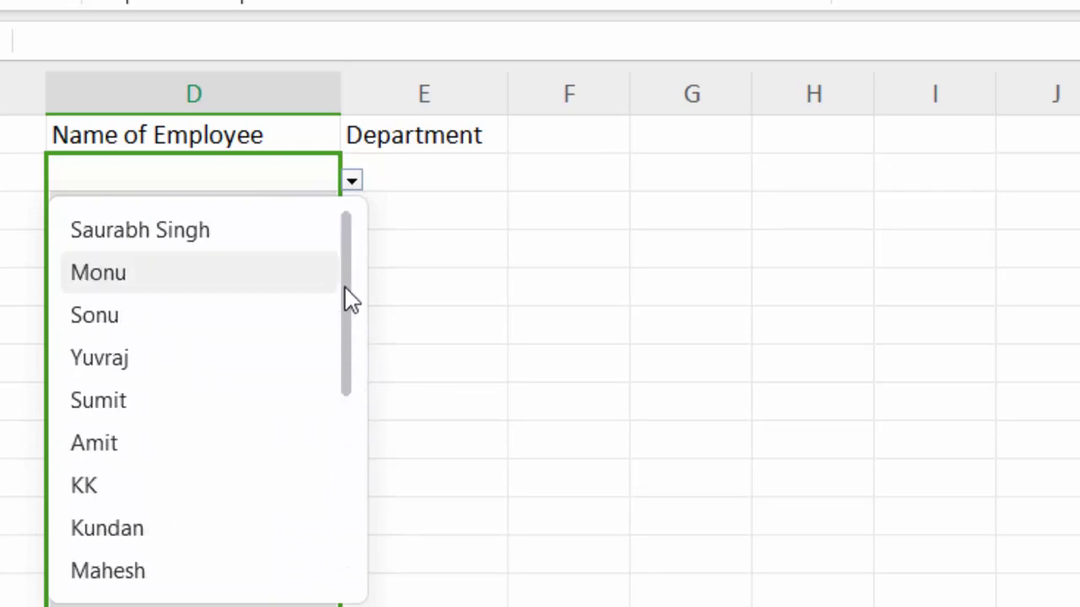
click(225, 231)
click(214, 216)
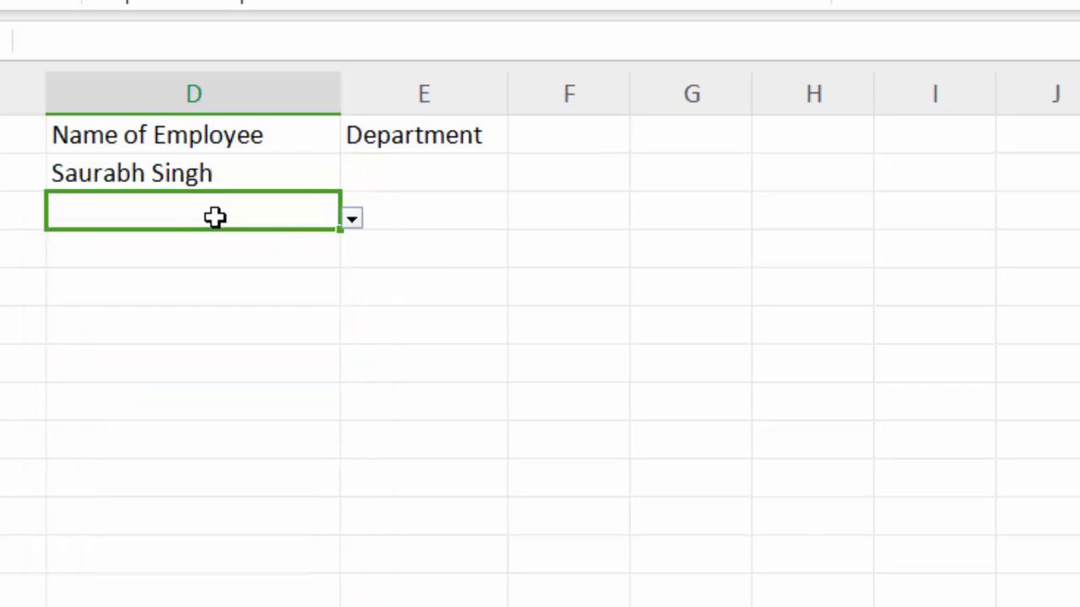
click(354, 218)
click(225, 305)
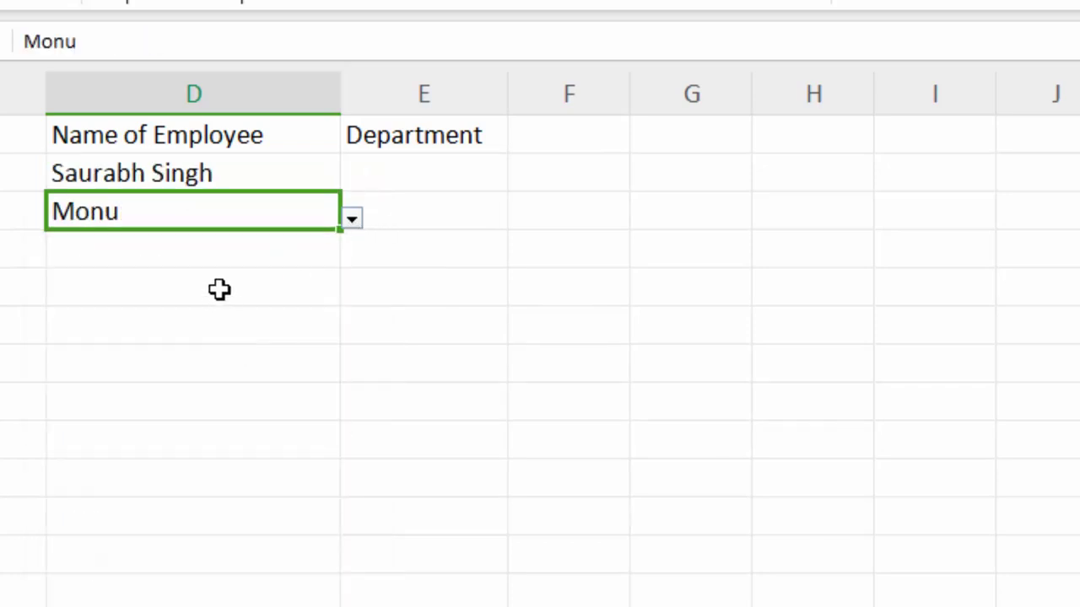
click(253, 253)
click(352, 255)
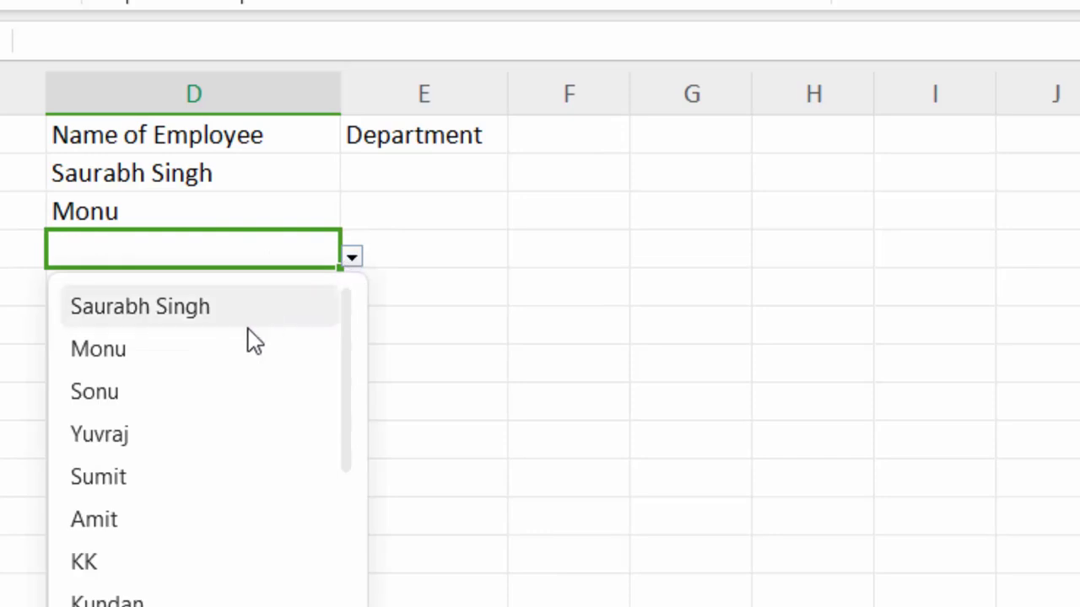
click(202, 393)
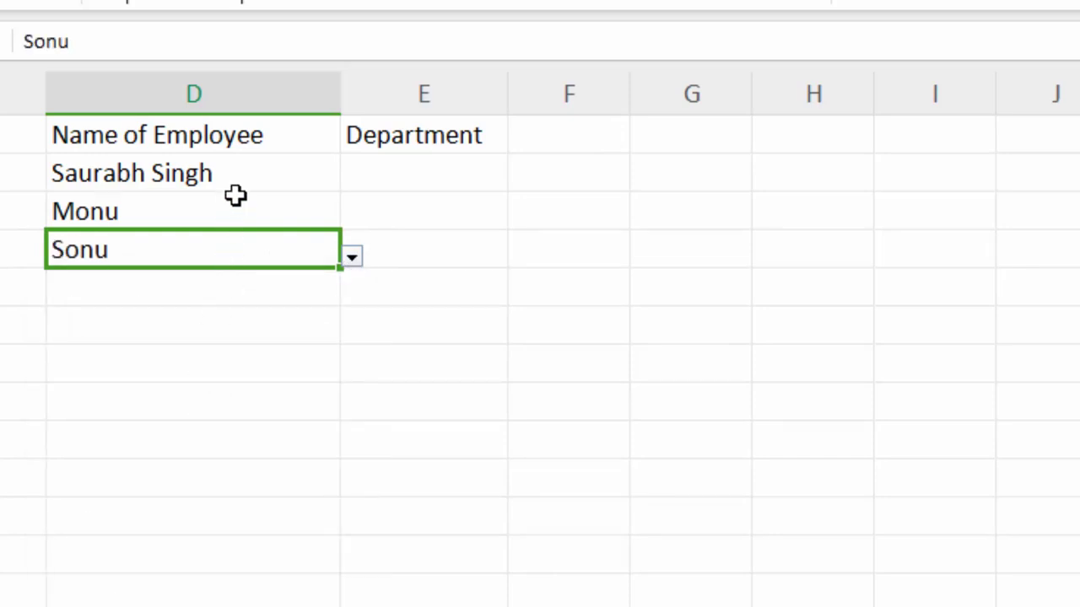
- Reselect the Name of Employee column and open the Data Validation options
click(257, 182)
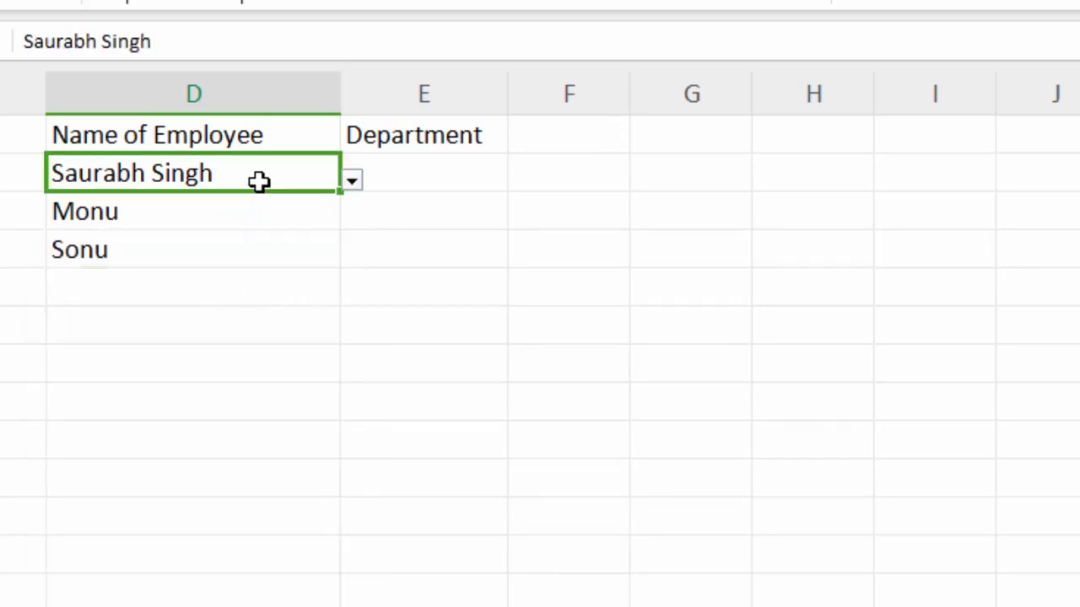
drag(258, 182, 272, 601)
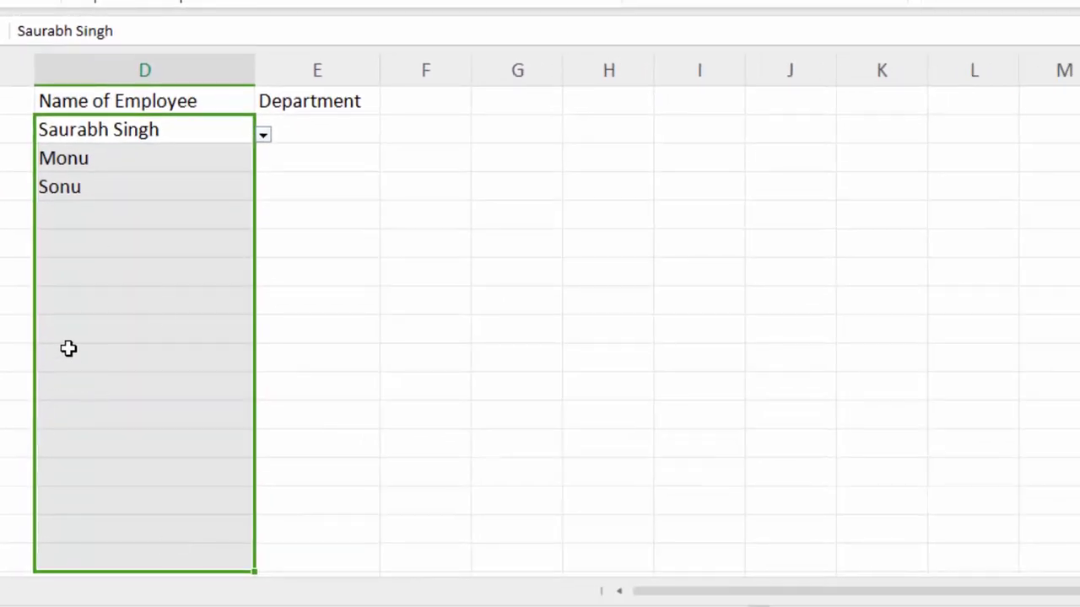
click(516, 73)
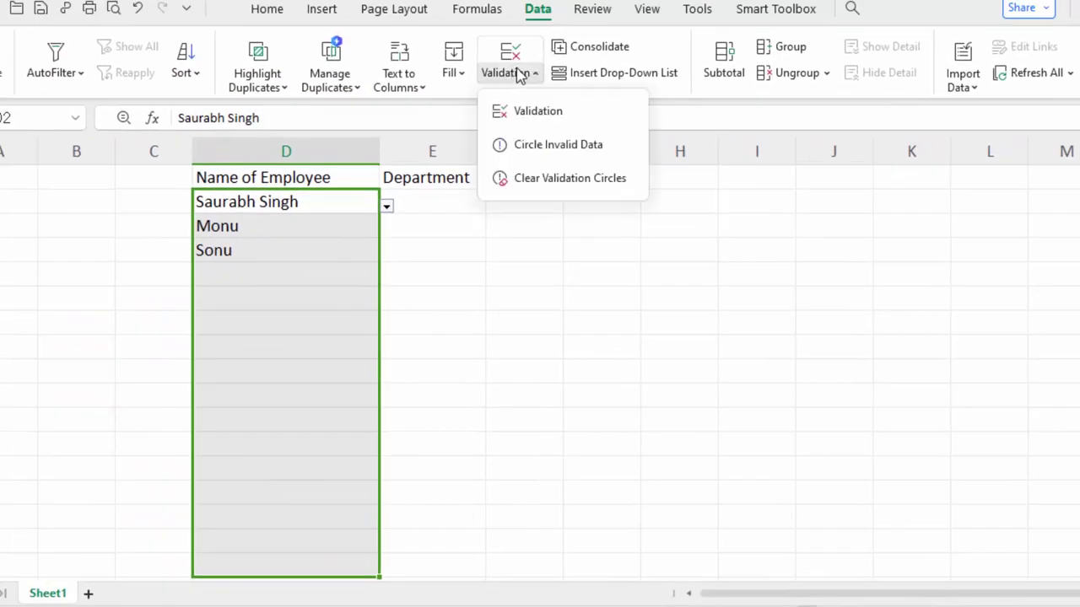
- Apply the validation change to all cells with the same settings, then select the table's header rows
click(531, 112)
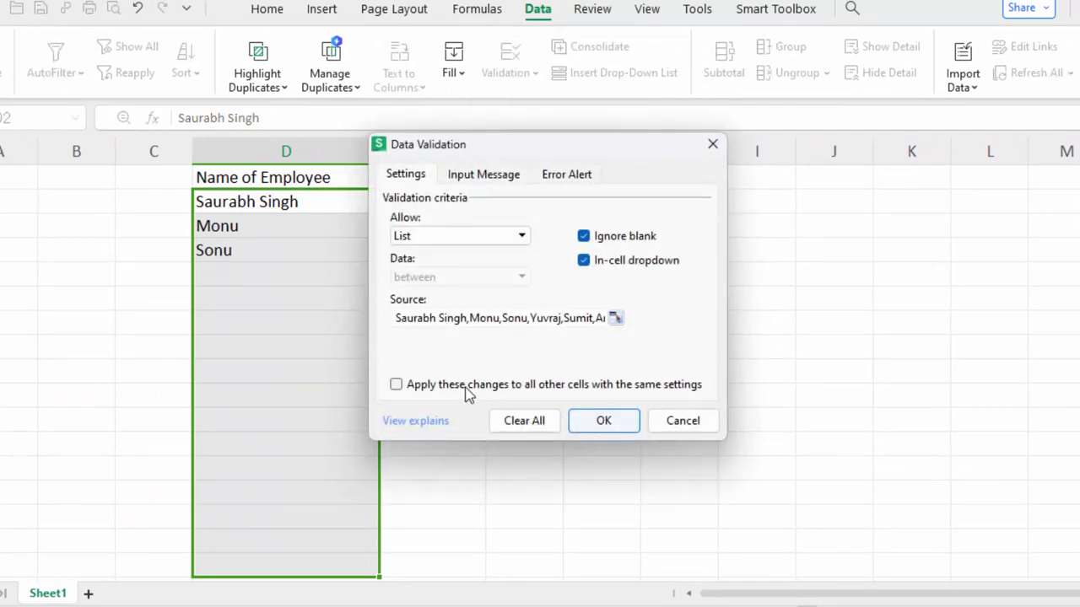
click(464, 387)
click(586, 426)
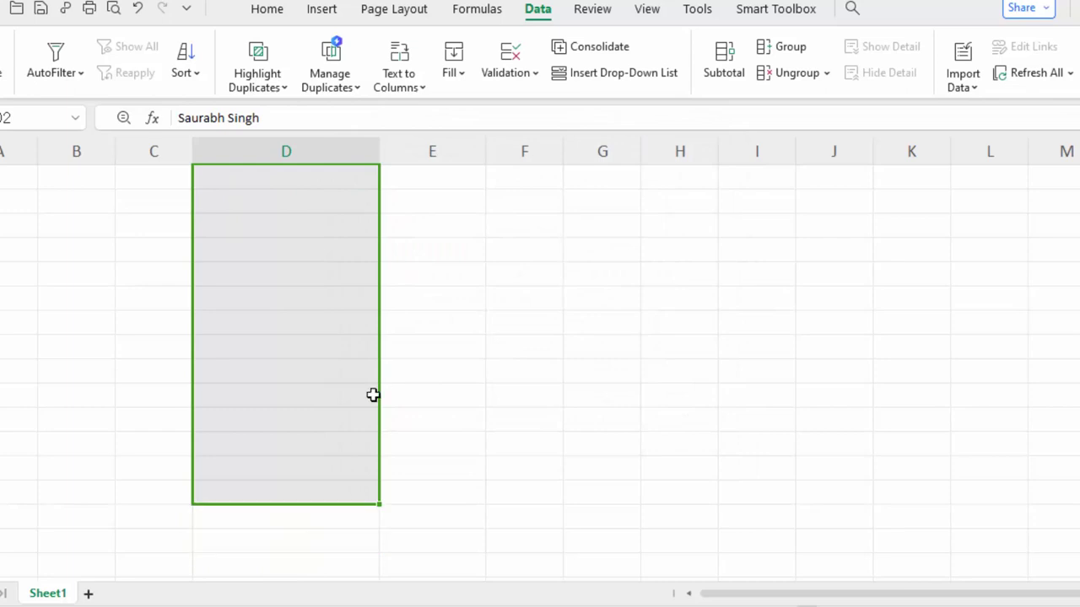
click(331, 536)
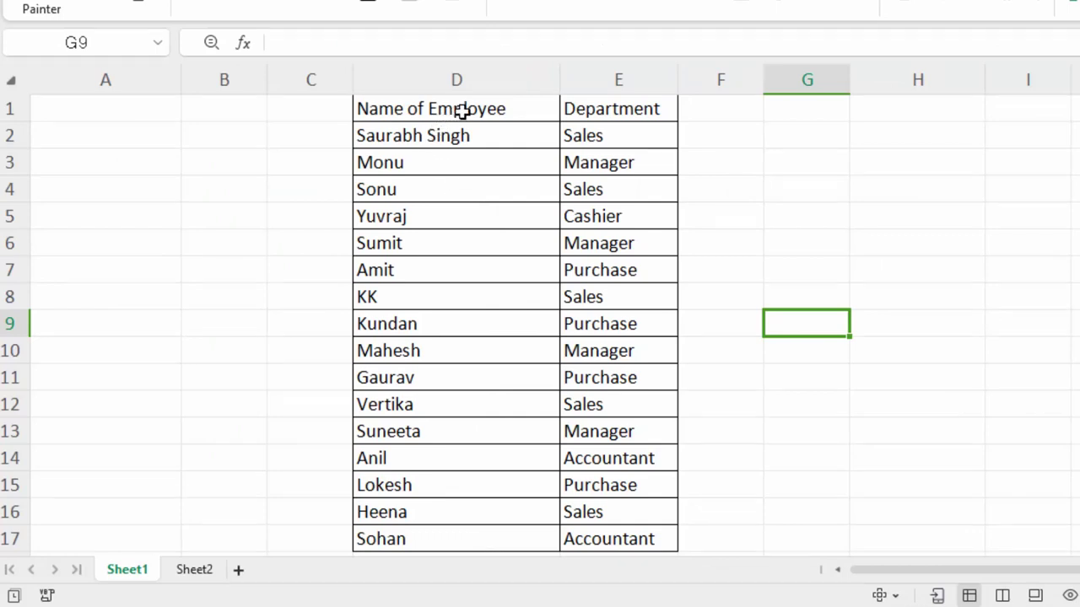
mouse_move(461, 110)
mouse_down()
mouse_move(620, 152)
mouse_move(619, 244)
mouse_up()
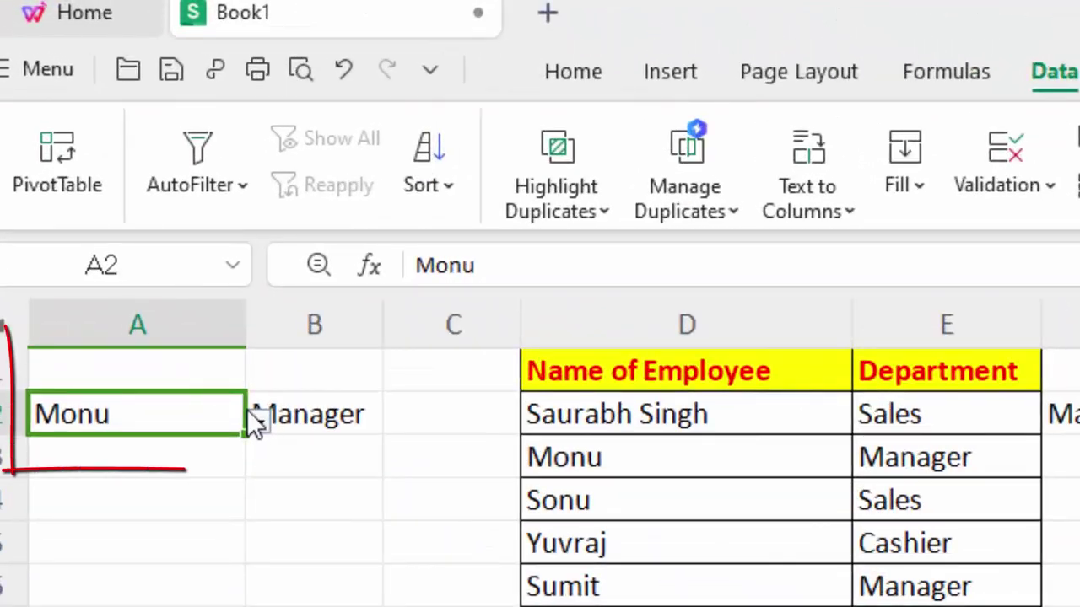
drag(255, 334, 271, 338)
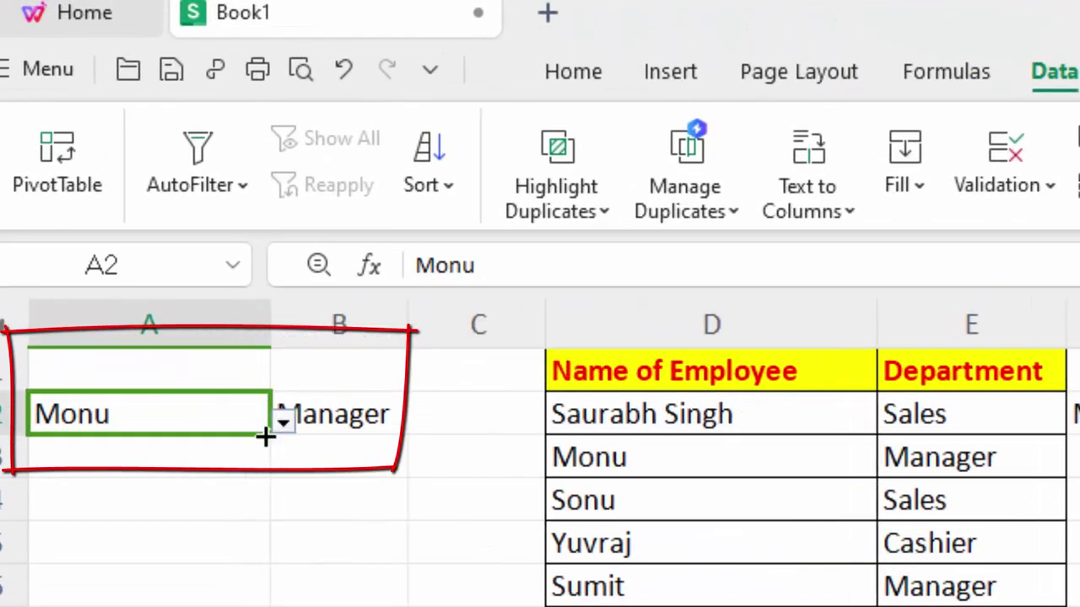
click(278, 425)
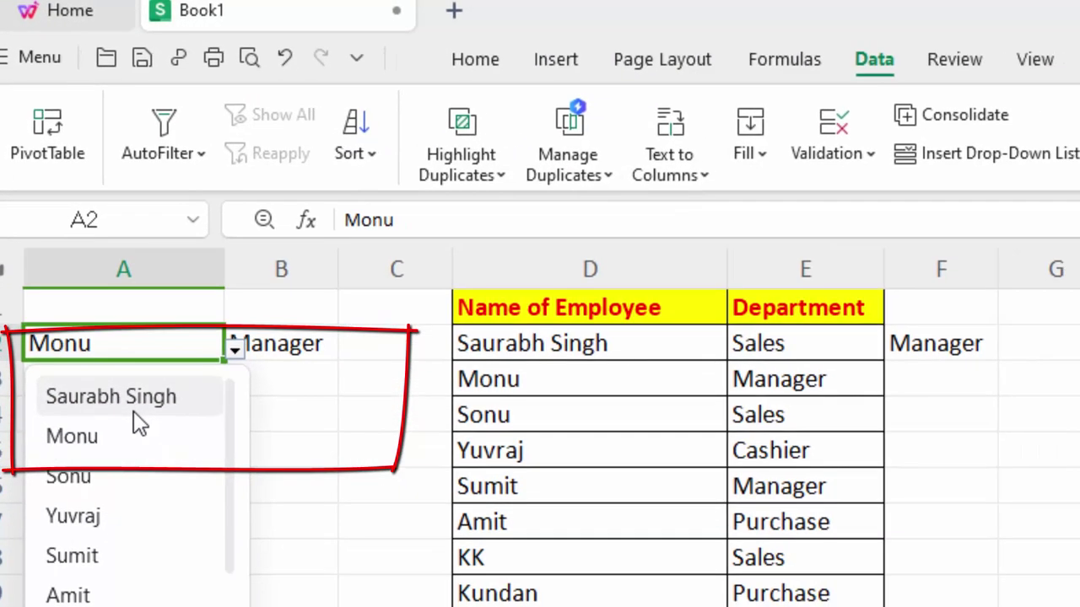
click(133, 405)
click(233, 391)
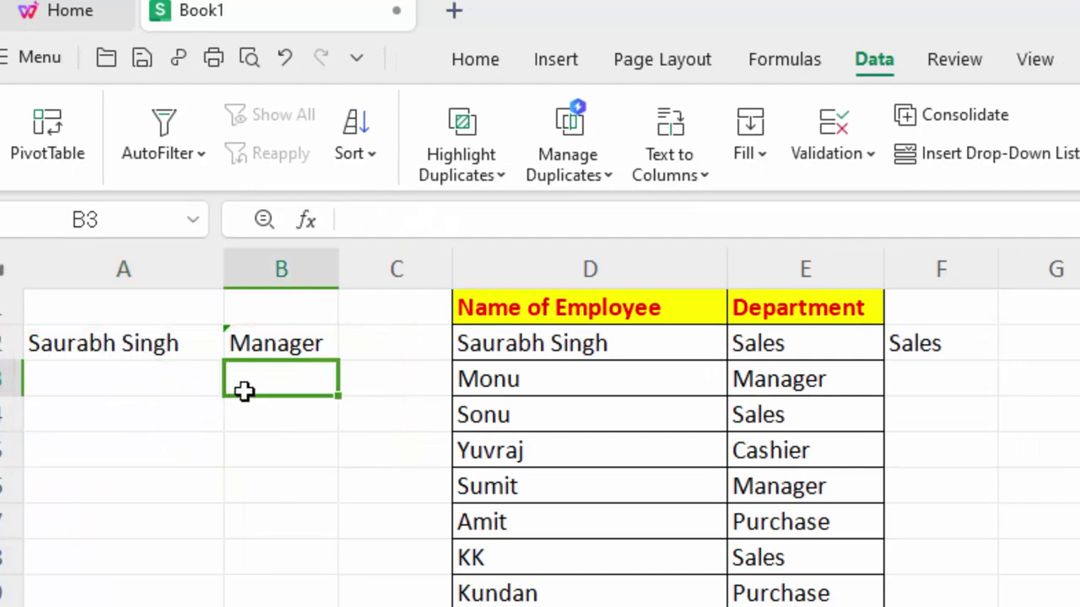
click(251, 348)
click(348, 349)
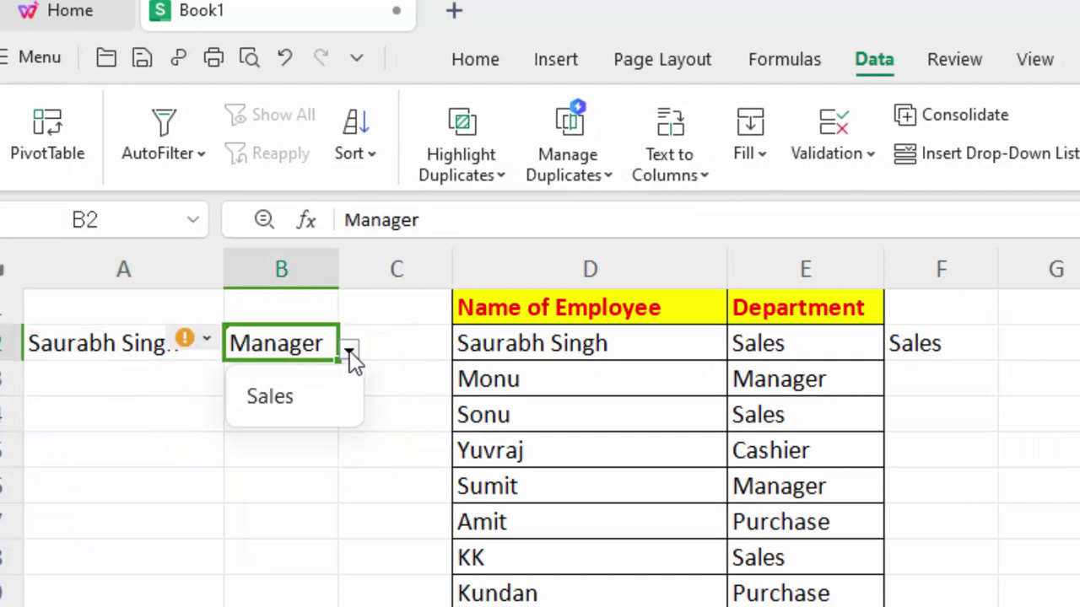
click(282, 401)
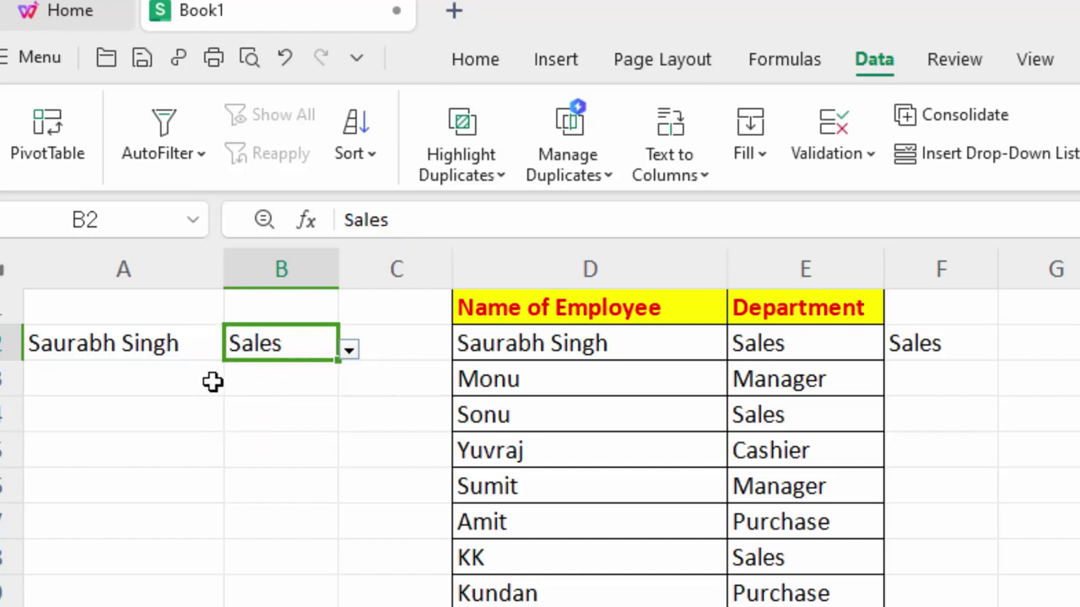
drag(548, 353, 747, 346)
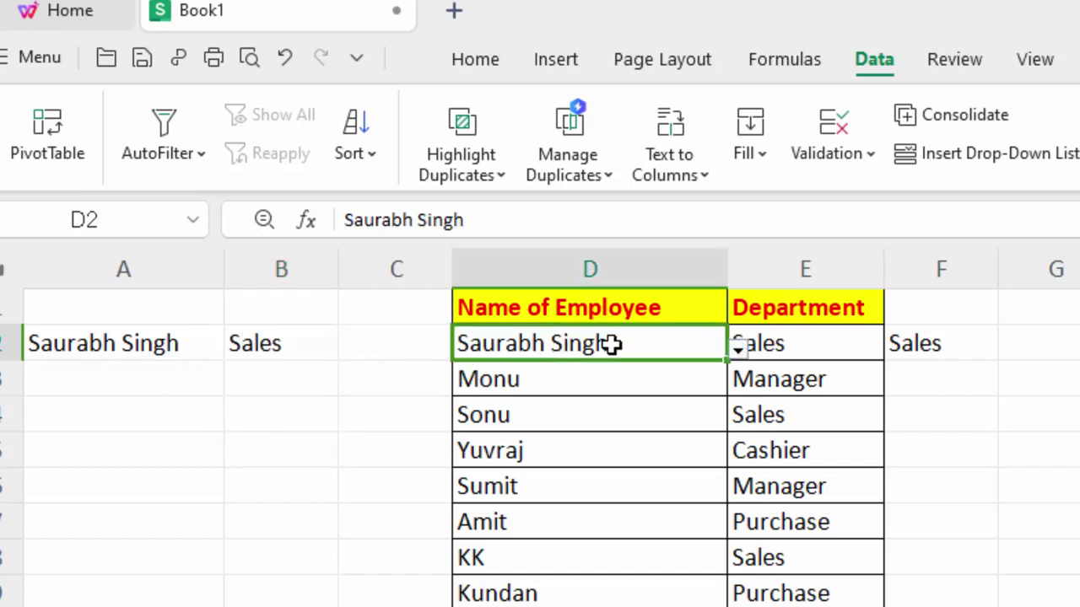
- Fill the first employee row of the table with light orange
click(469, 59)
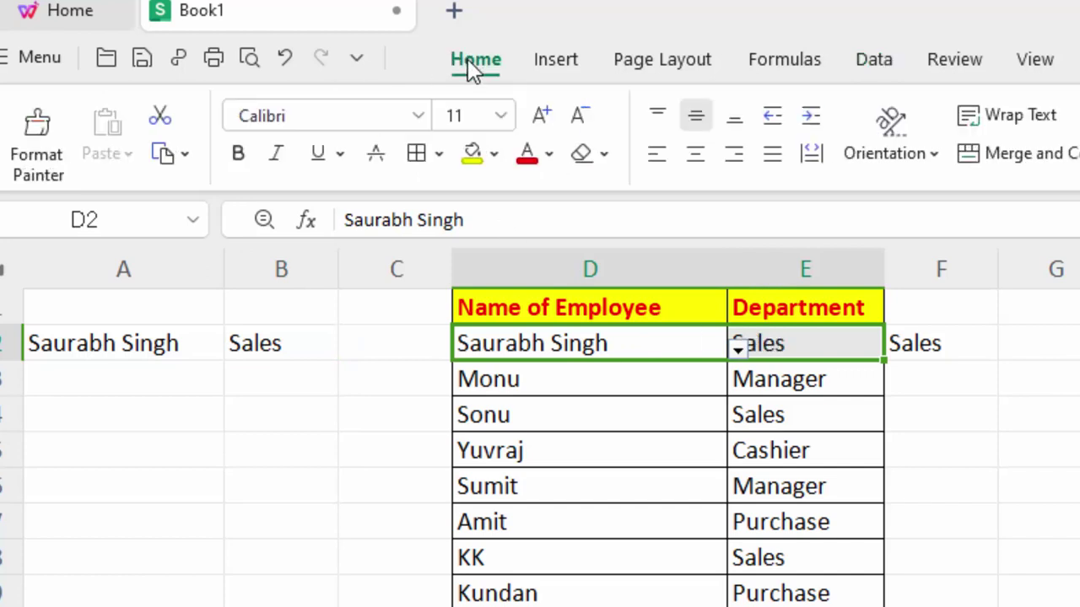
click(498, 154)
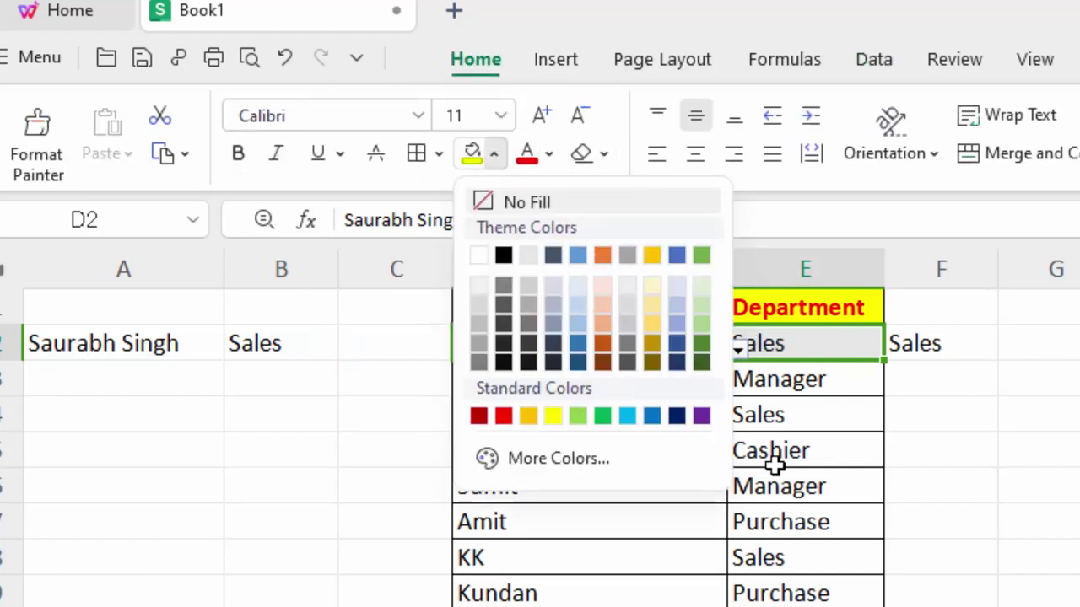
click(600, 306)
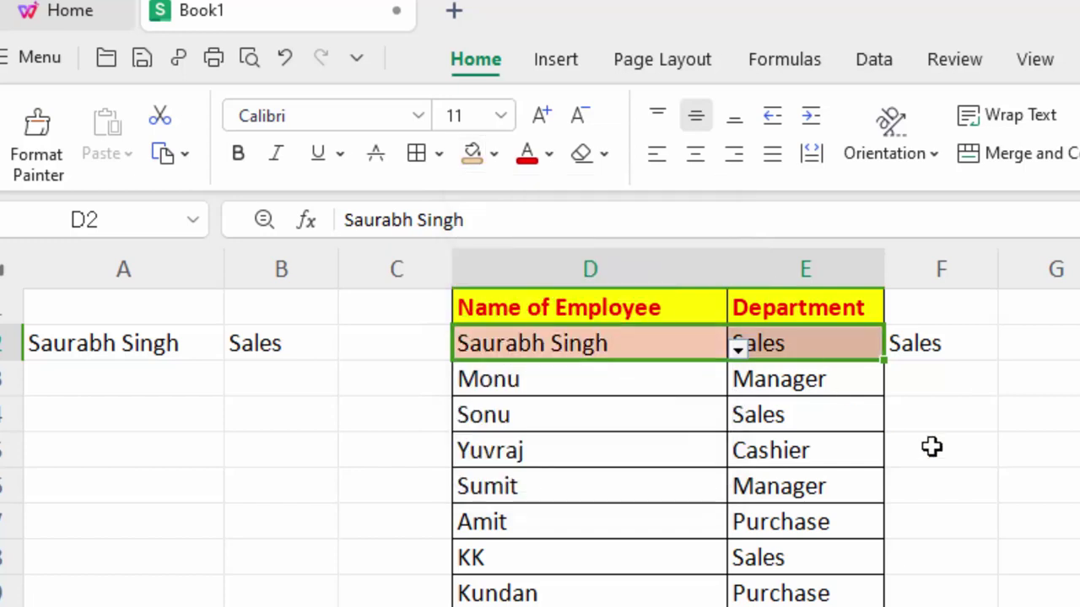
click(937, 486)
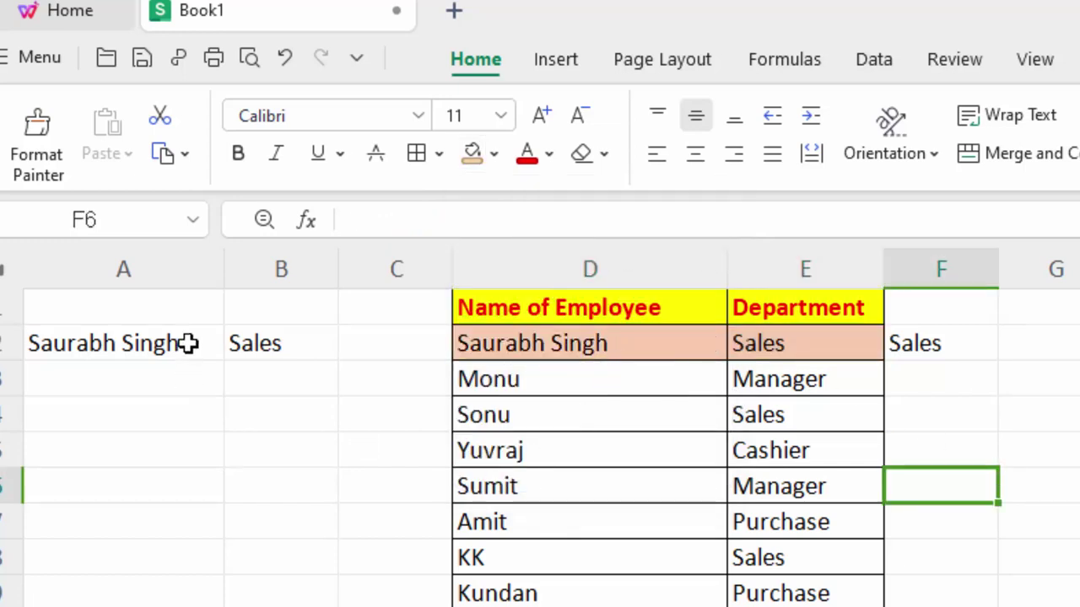
- Set A2 to KK with B2 kept as Sales, and fill KK's table row salmon
click(160, 342)
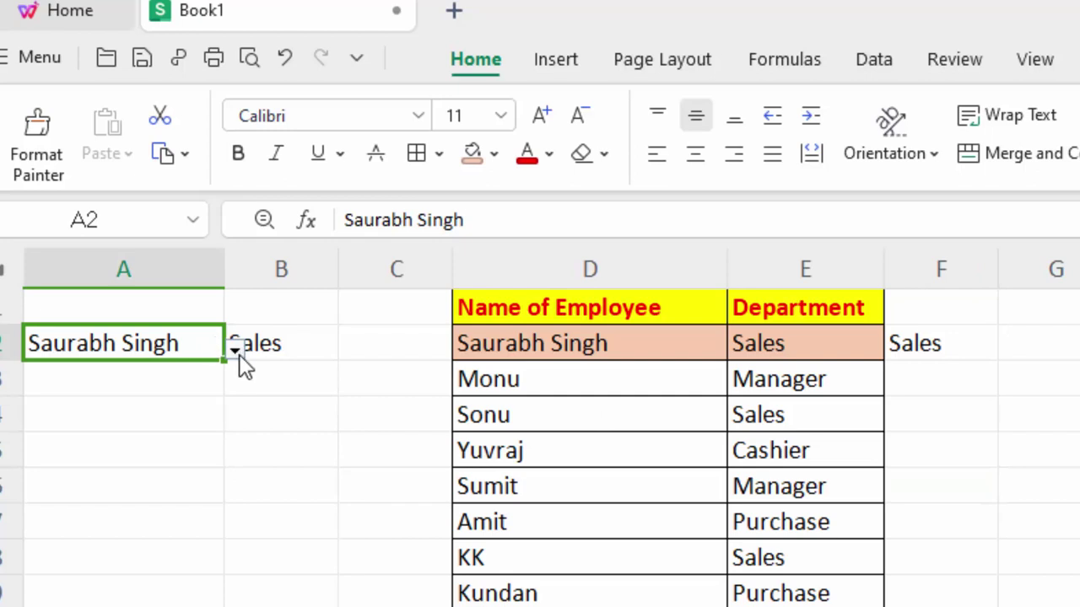
click(236, 349)
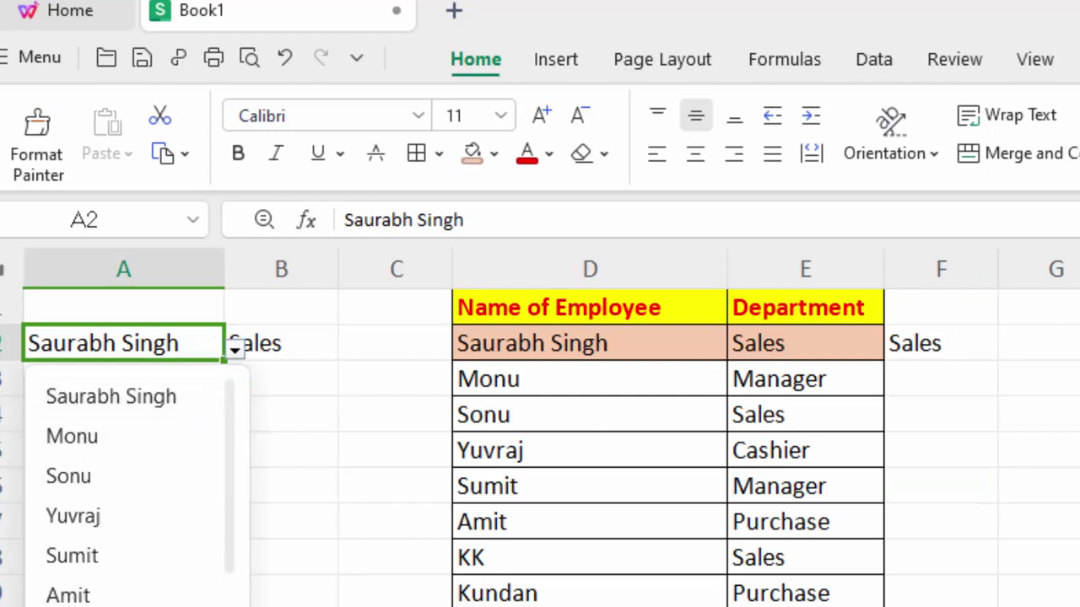
scroll(127, 506, down, 2)
click(68, 574)
click(316, 354)
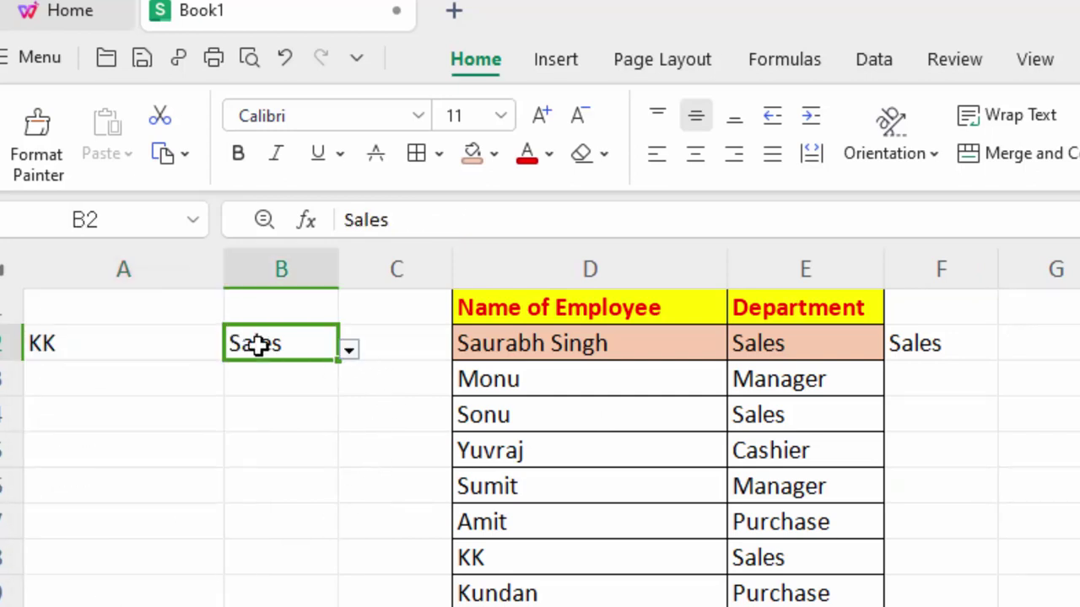
click(348, 349)
click(300, 397)
drag(645, 550, 761, 559)
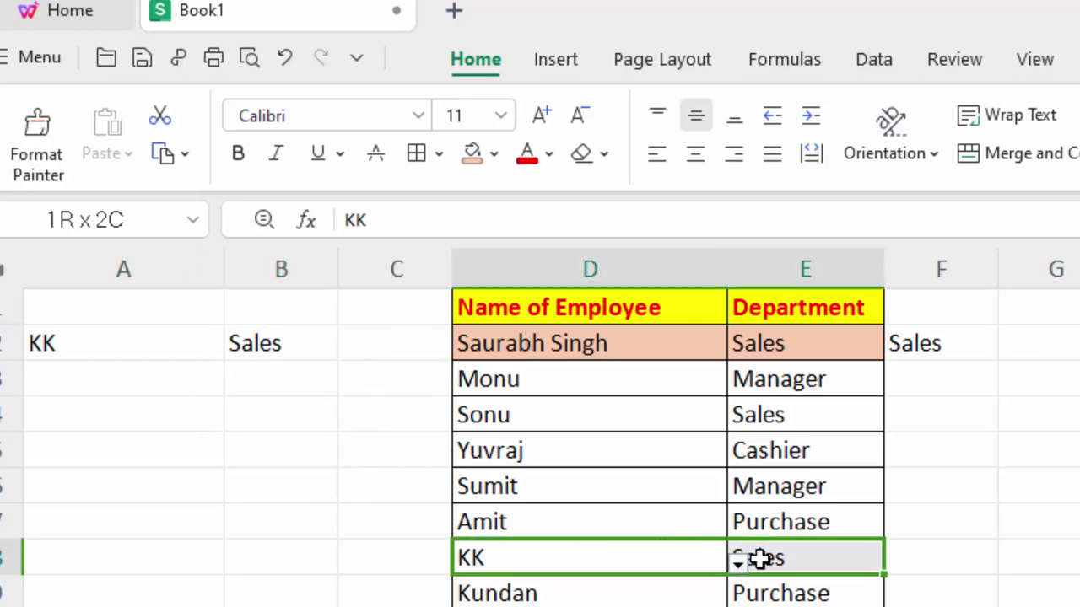
click(479, 160)
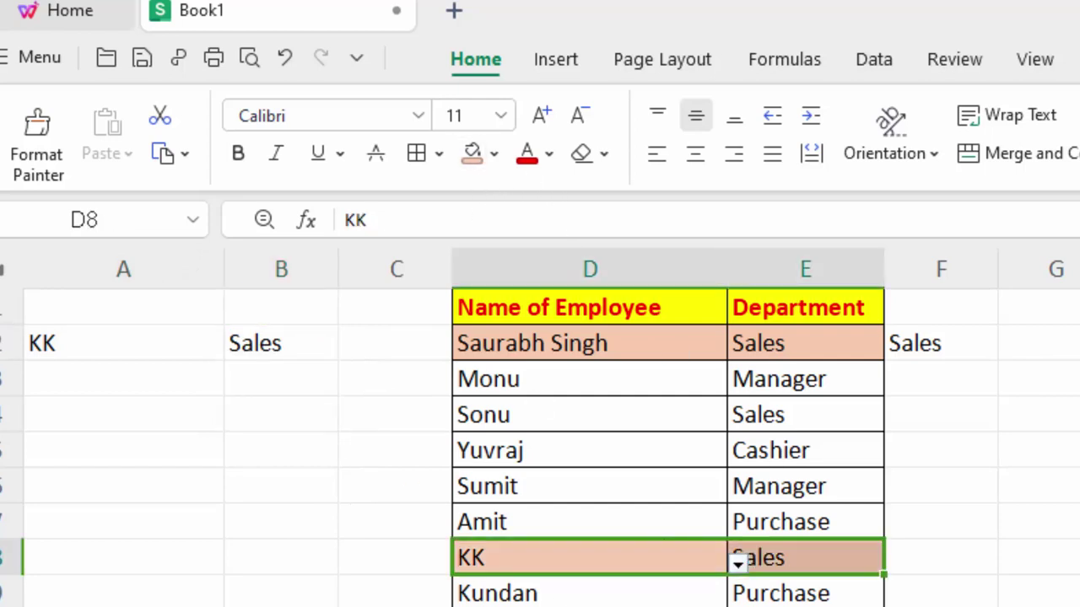
- Set A2 to Sumit and B2 to Manager, and fill Sumit's table row peach
click(180, 352)
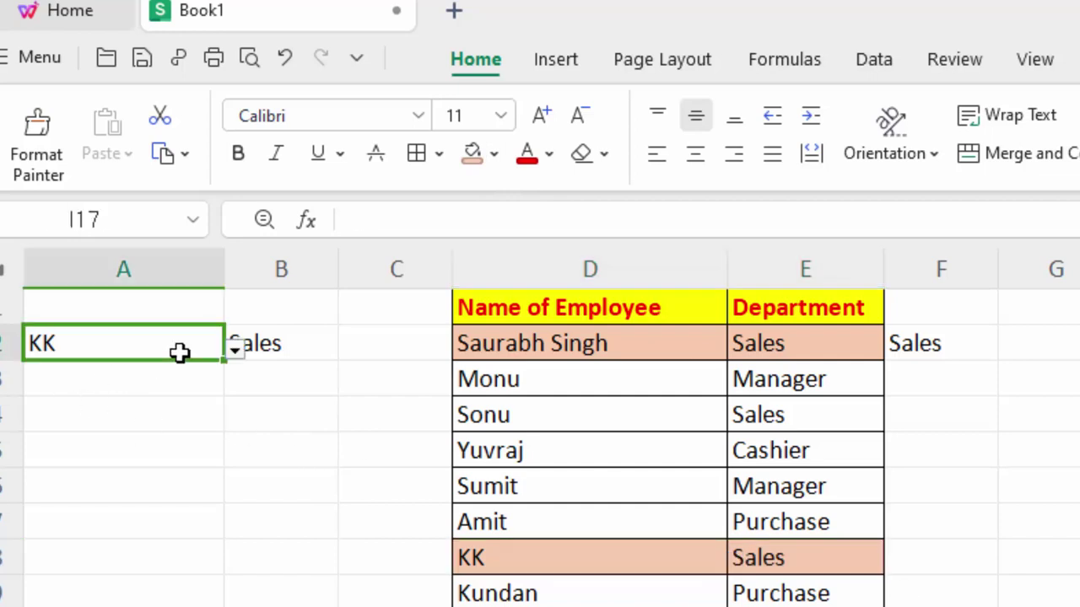
click(236, 351)
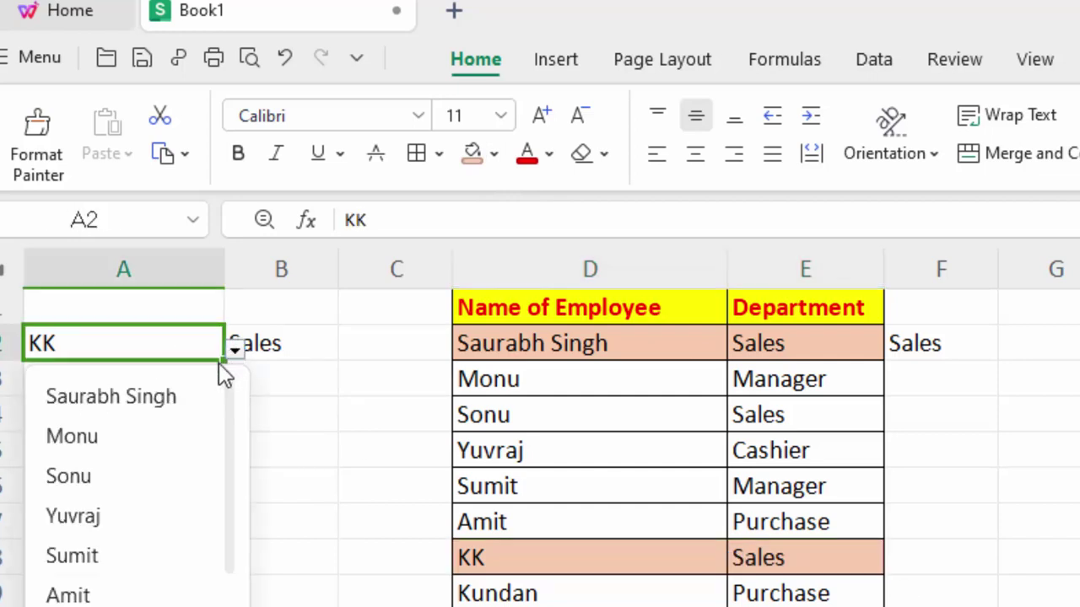
click(147, 557)
click(305, 335)
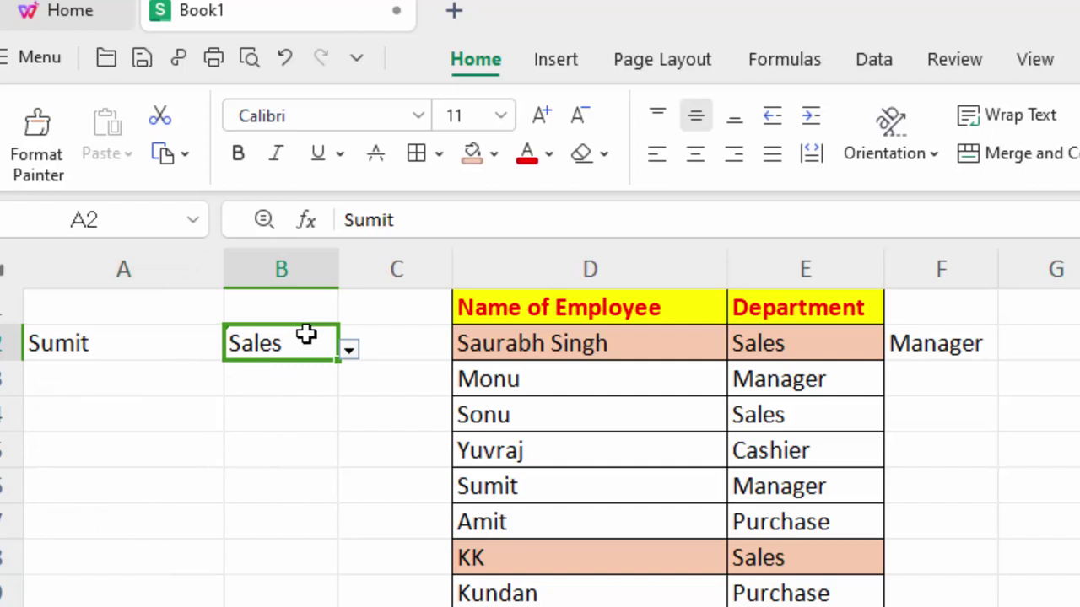
click(349, 348)
click(325, 415)
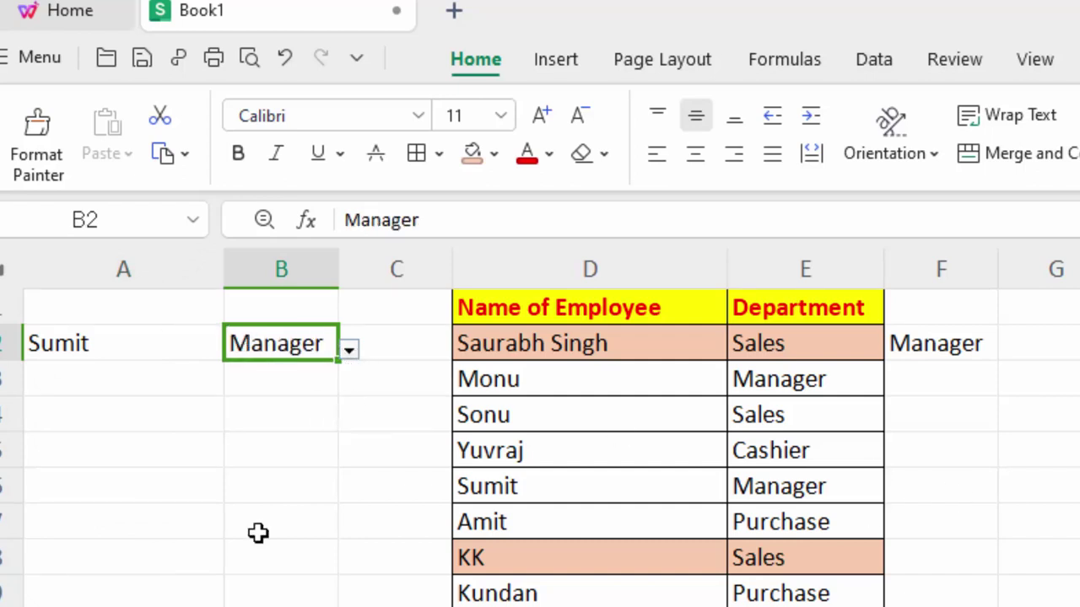
drag(460, 487, 742, 485)
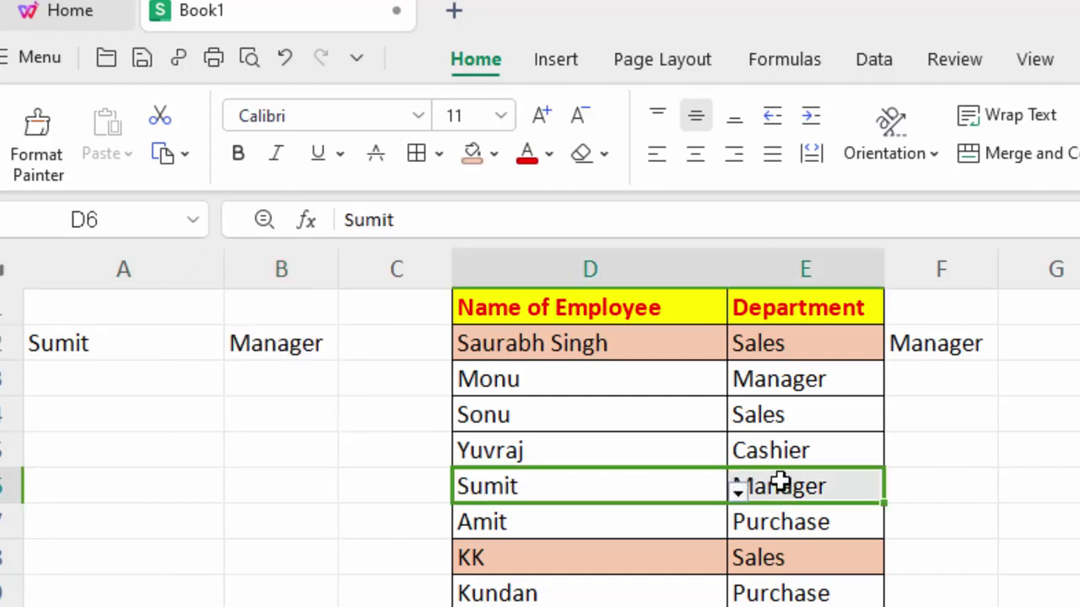
click(478, 158)
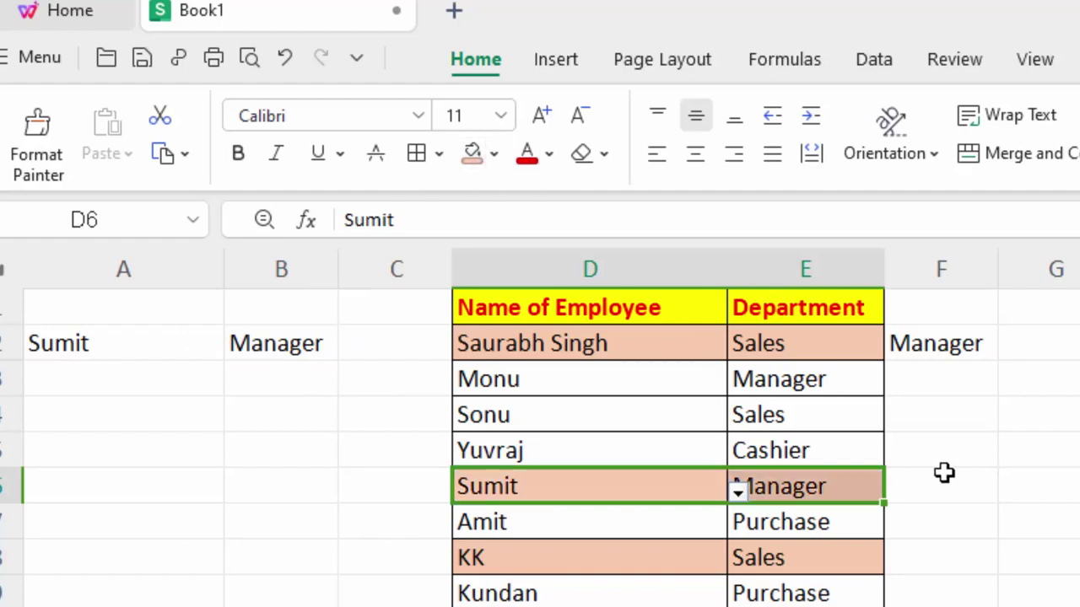
drag(1002, 547, 978, 532)
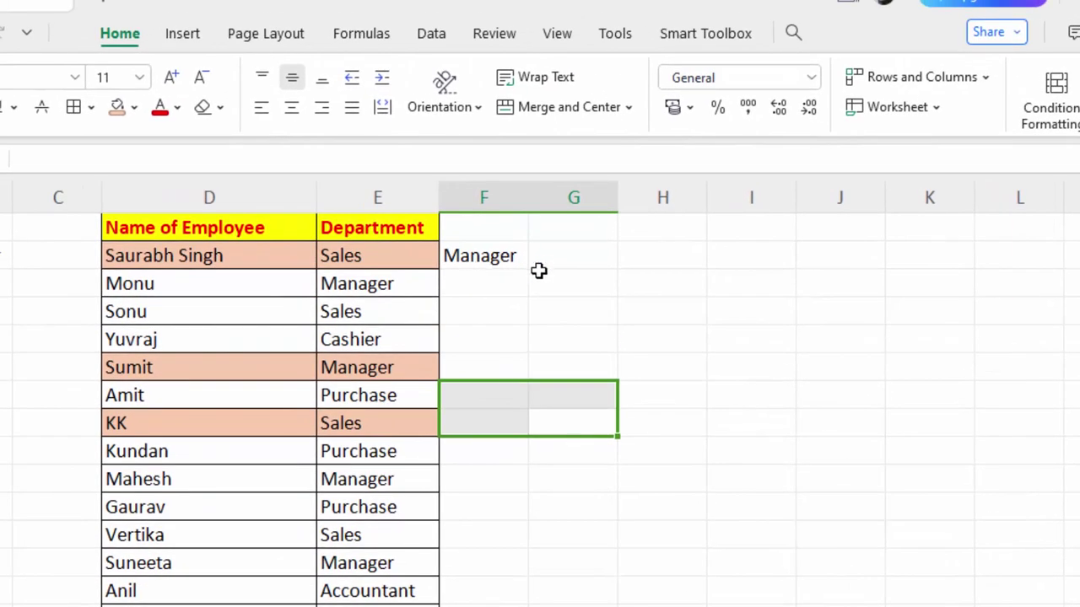
- Give H2 a list validation sourced from the employee names =$D$2:$D$17
click(670, 259)
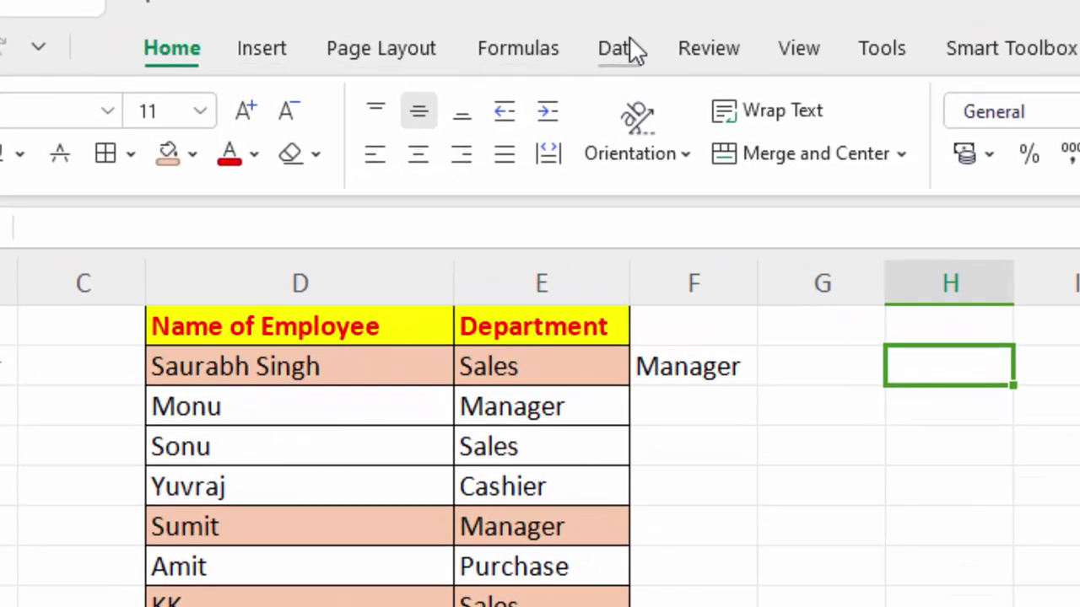
click(624, 48)
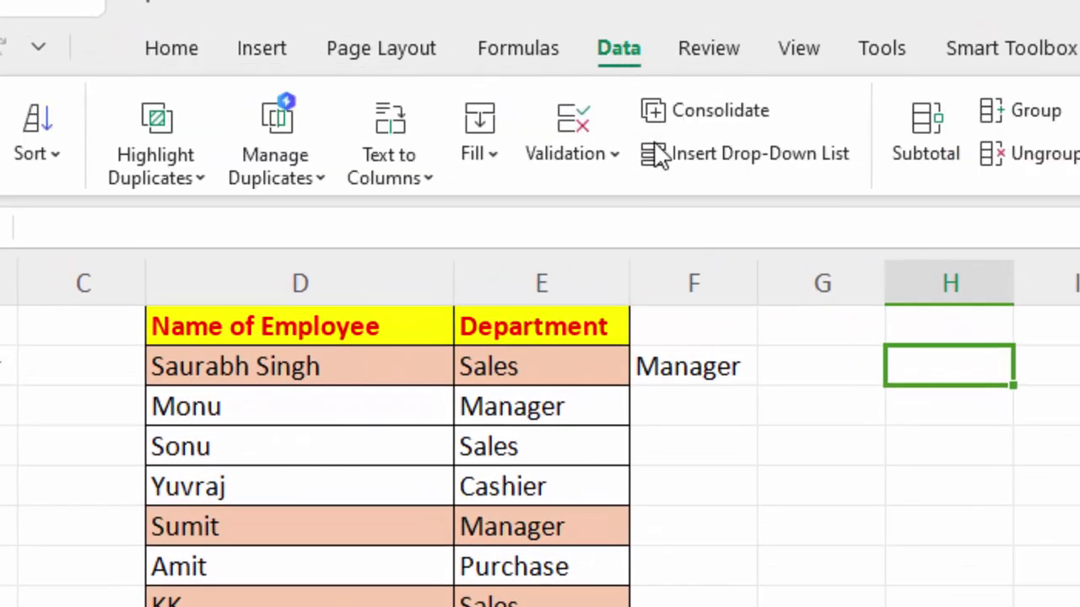
click(592, 173)
click(605, 214)
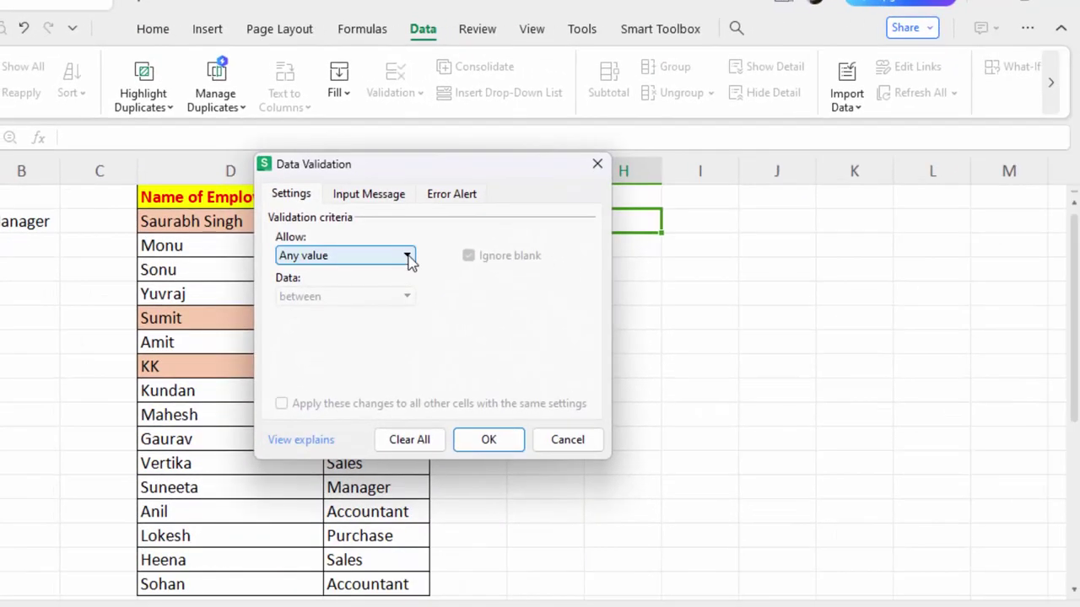
click(408, 257)
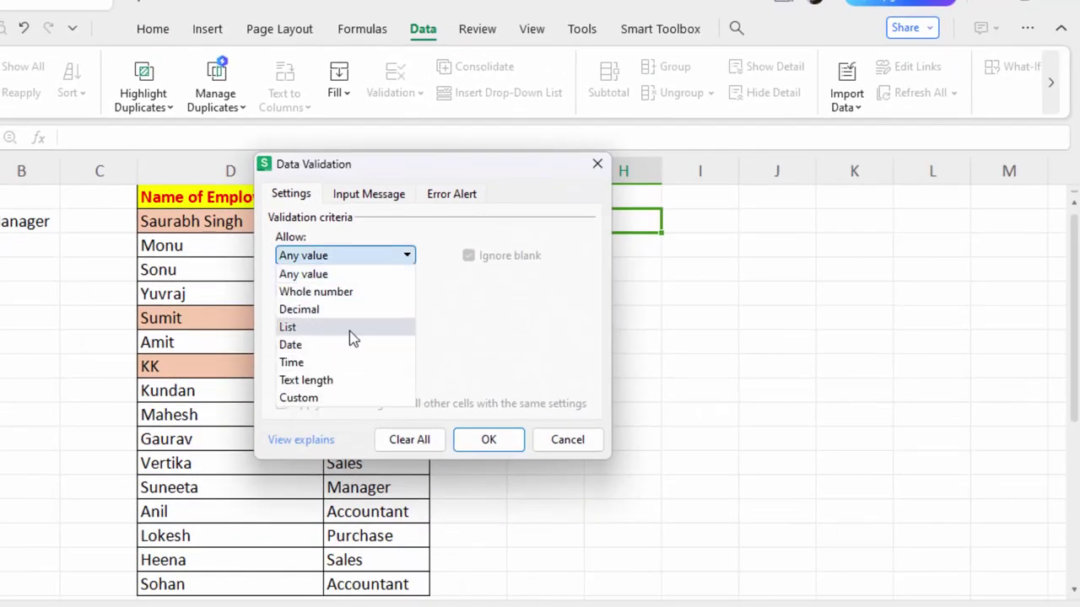
click(288, 327)
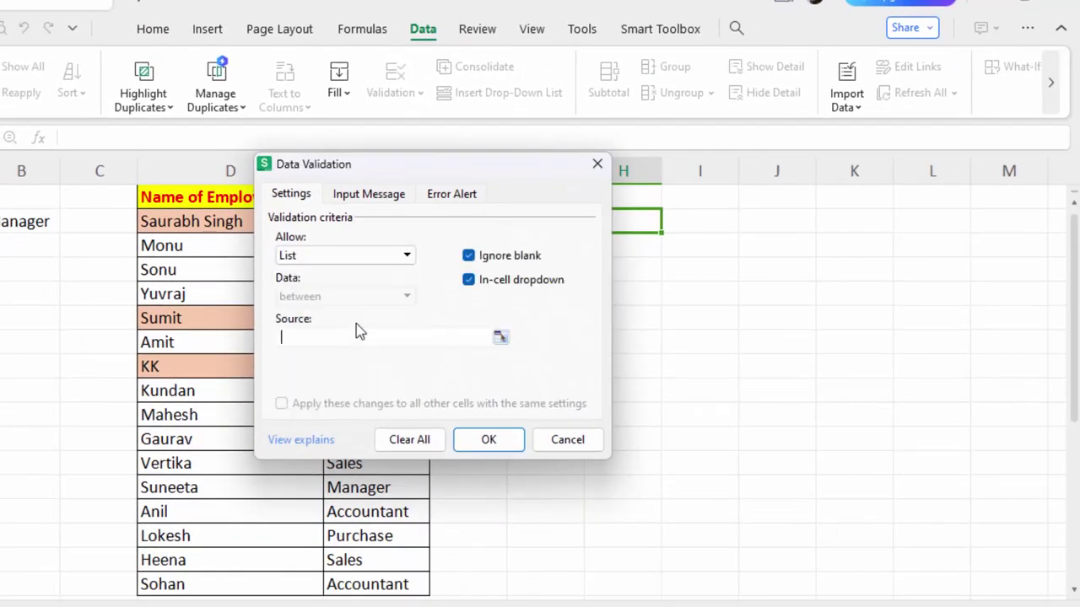
drag(382, 174, 634, 282)
drag(116, 199, 116, 603)
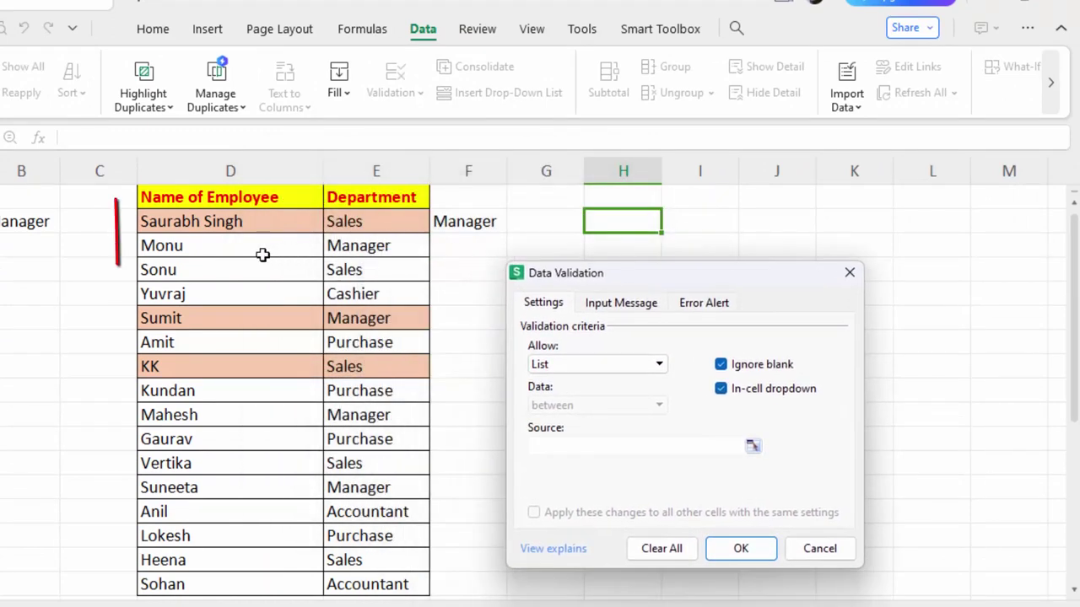
drag(264, 196, 263, 252)
drag(185, 219, 222, 580)
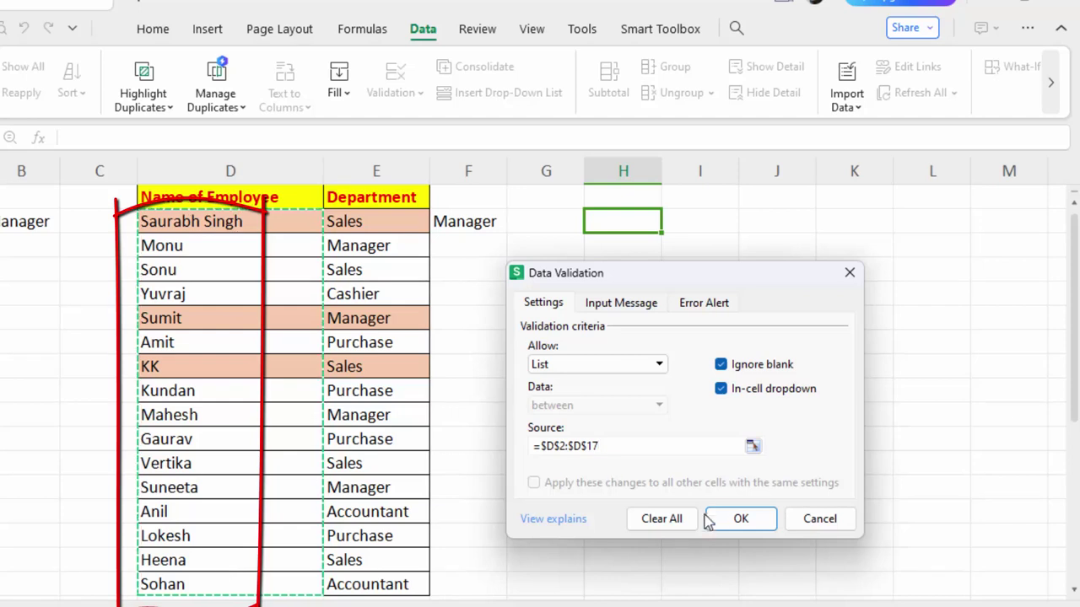
click(734, 519)
- Pick Sonu from H2's new employee dropdown
click(668, 226)
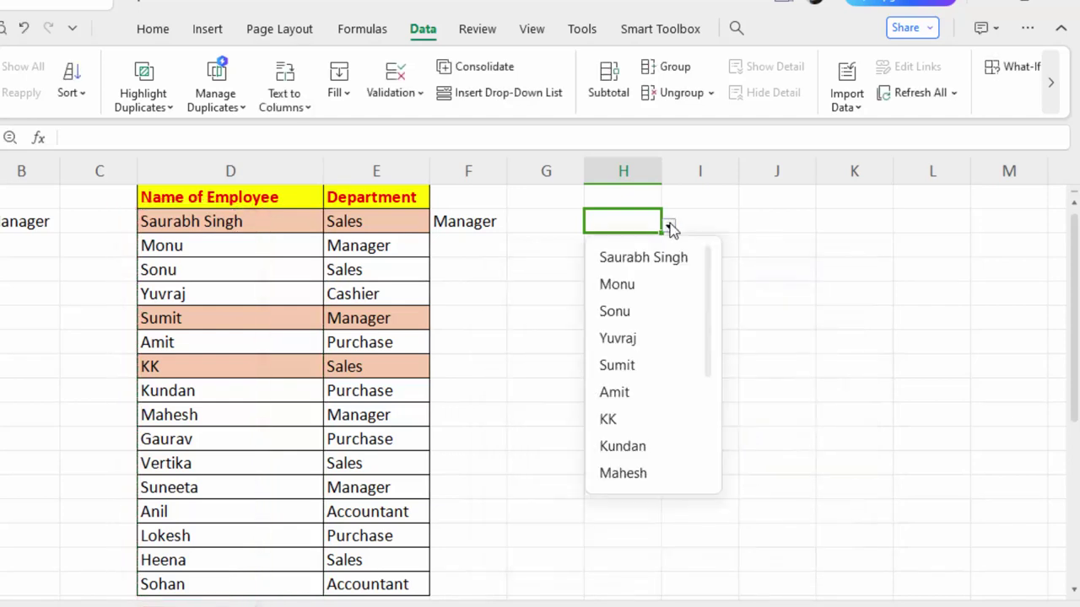
click(634, 309)
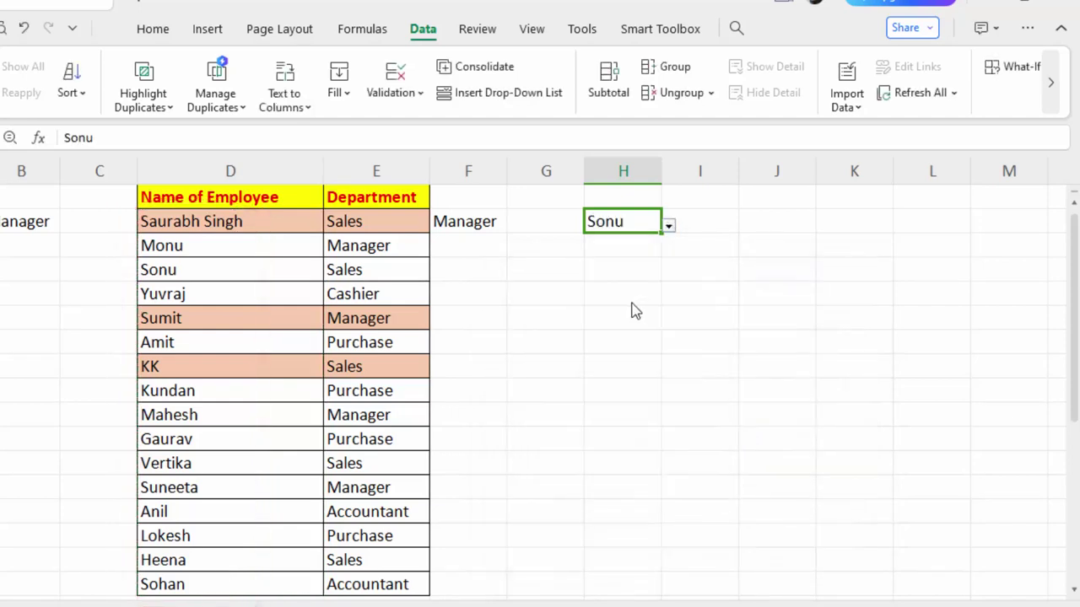
click(701, 229)
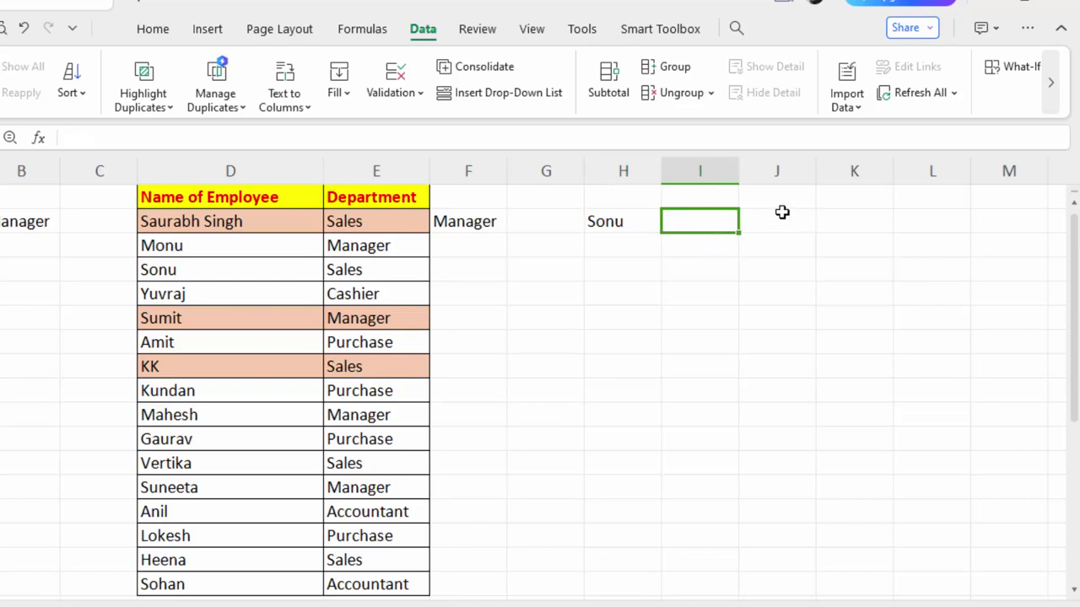
- Enter =FILTER(E2:E17, D2:D17=H2) in L2, returning Sales, then select I2
click(908, 214)
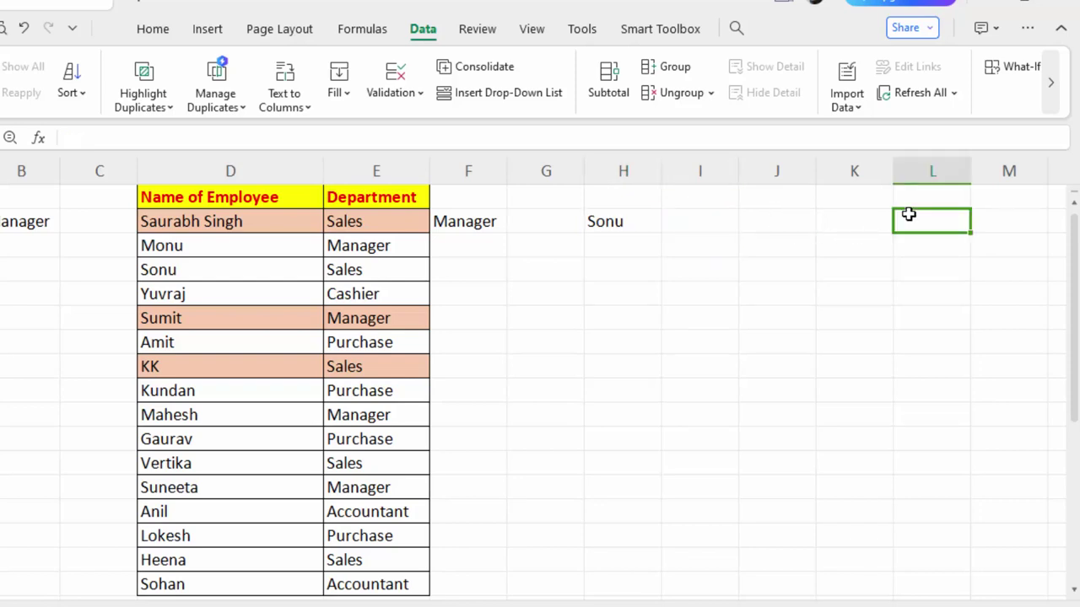
text(=)
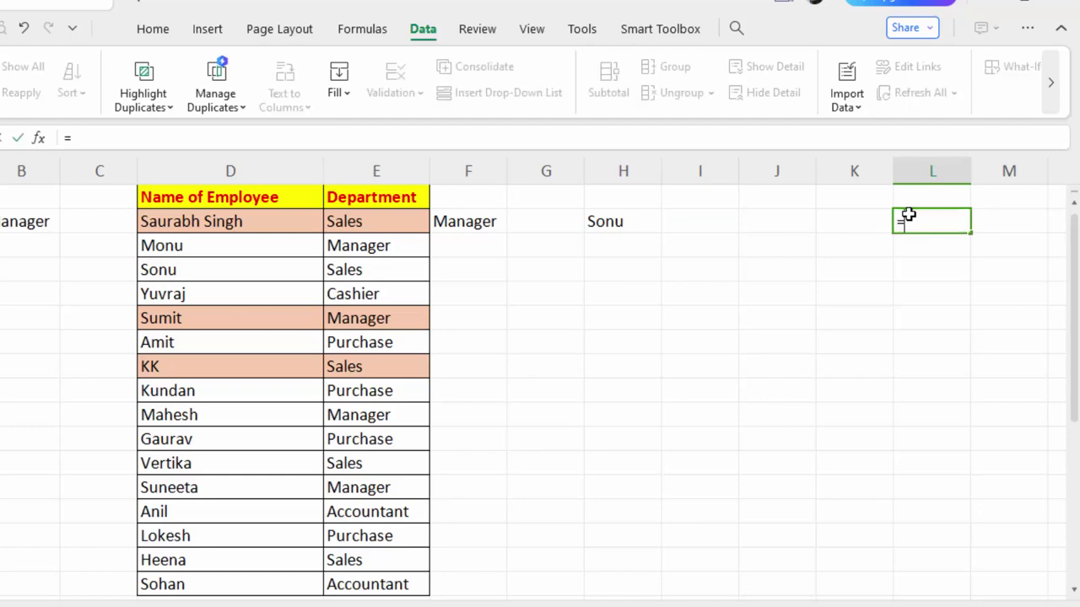
text(f)
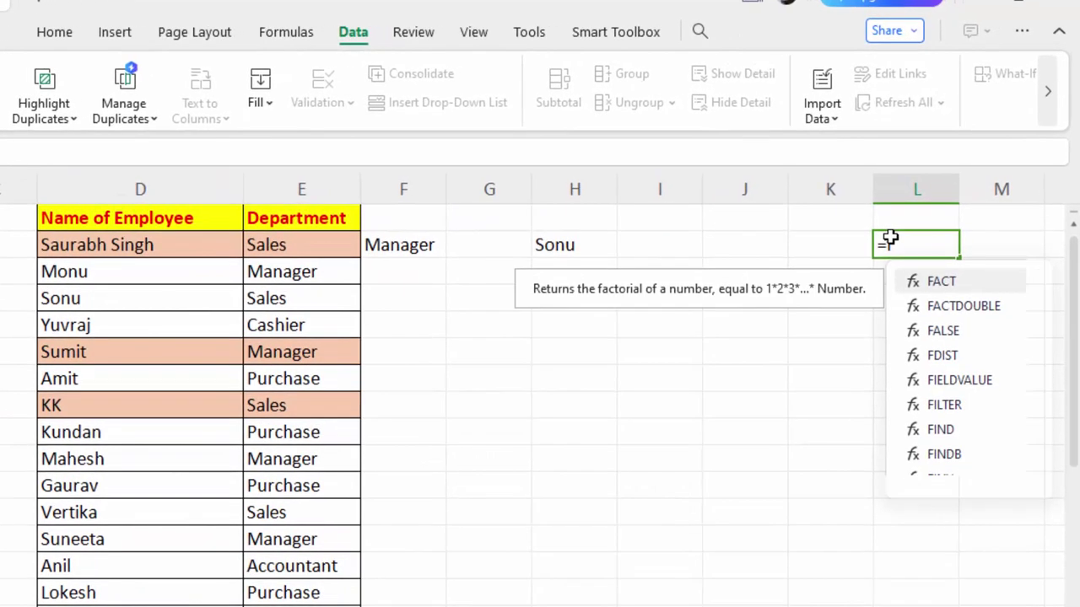
text(ilter)
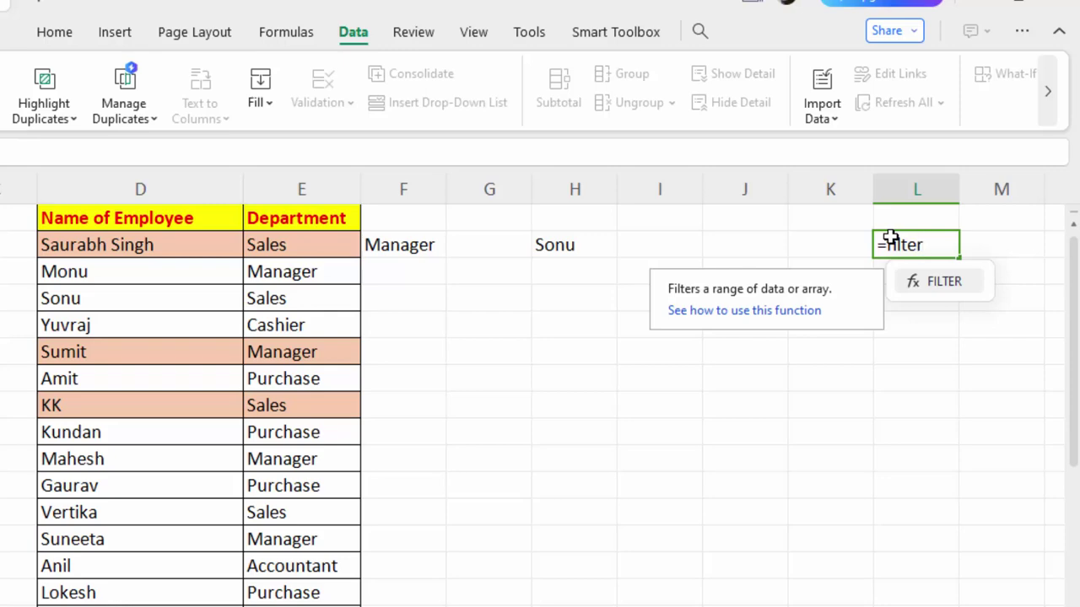
key(Tab)
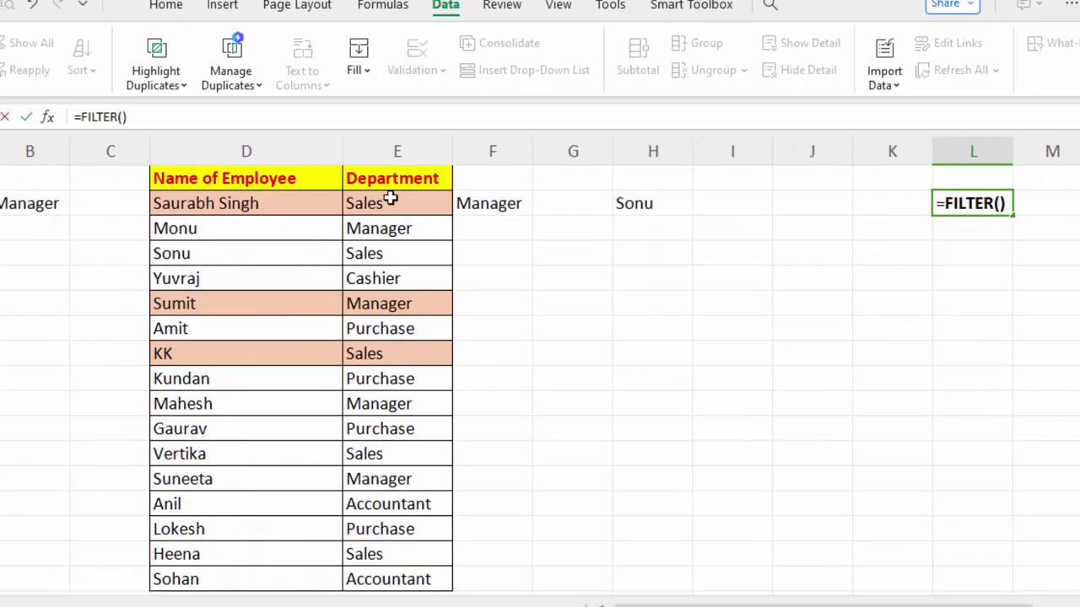
drag(391, 198, 399, 566)
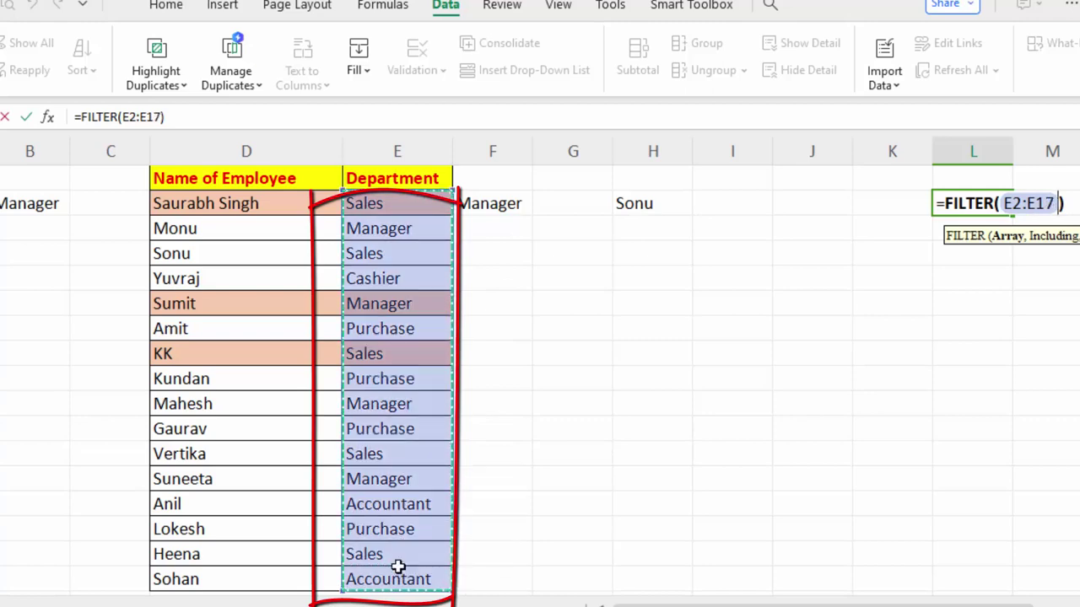
text(,)
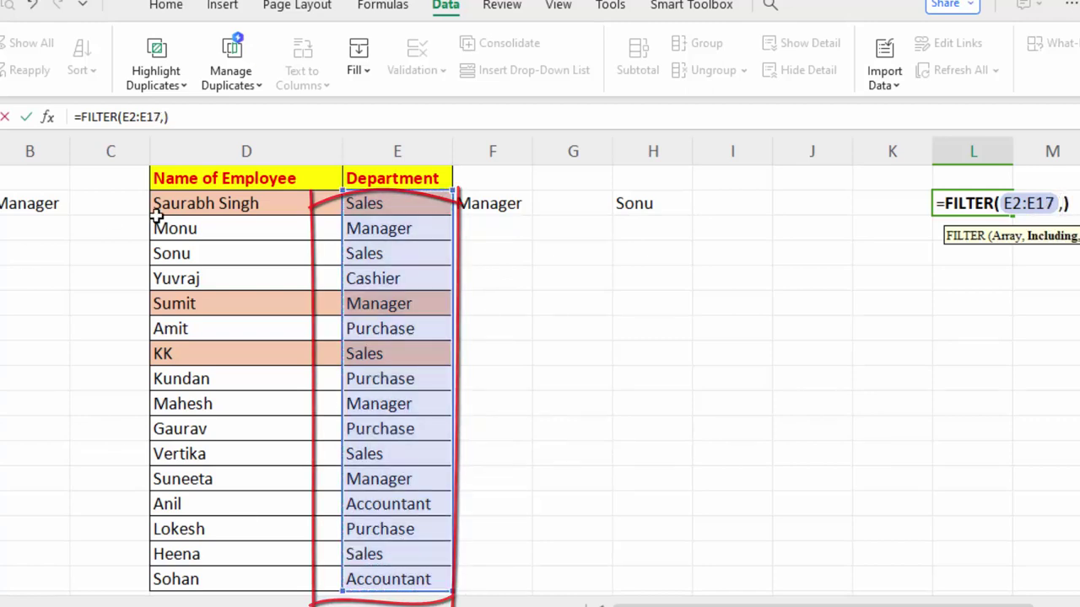
click(182, 205)
drag(181, 232, 179, 579)
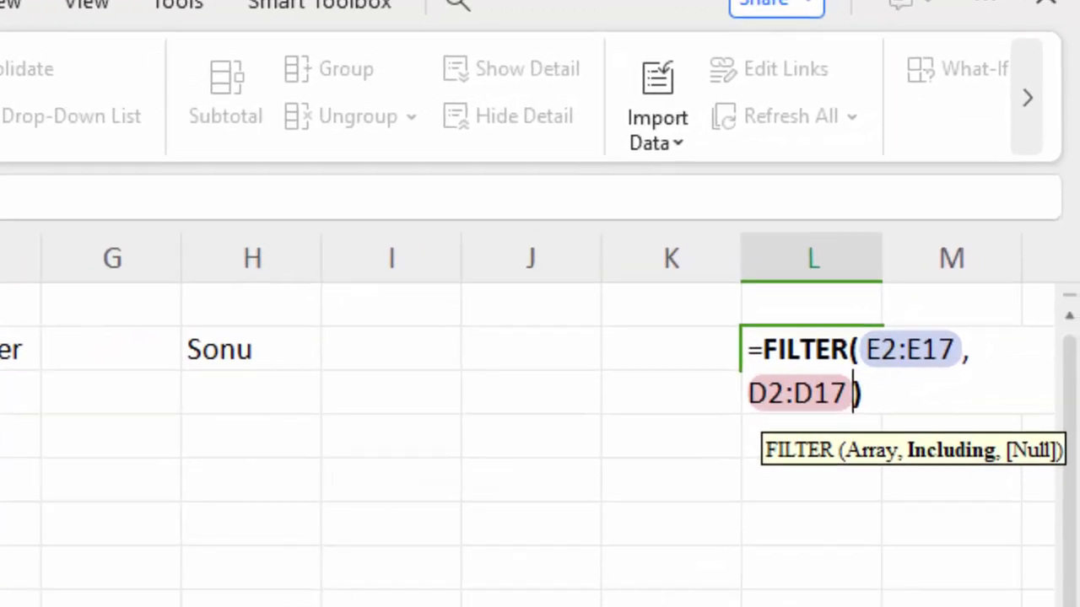
text(=)
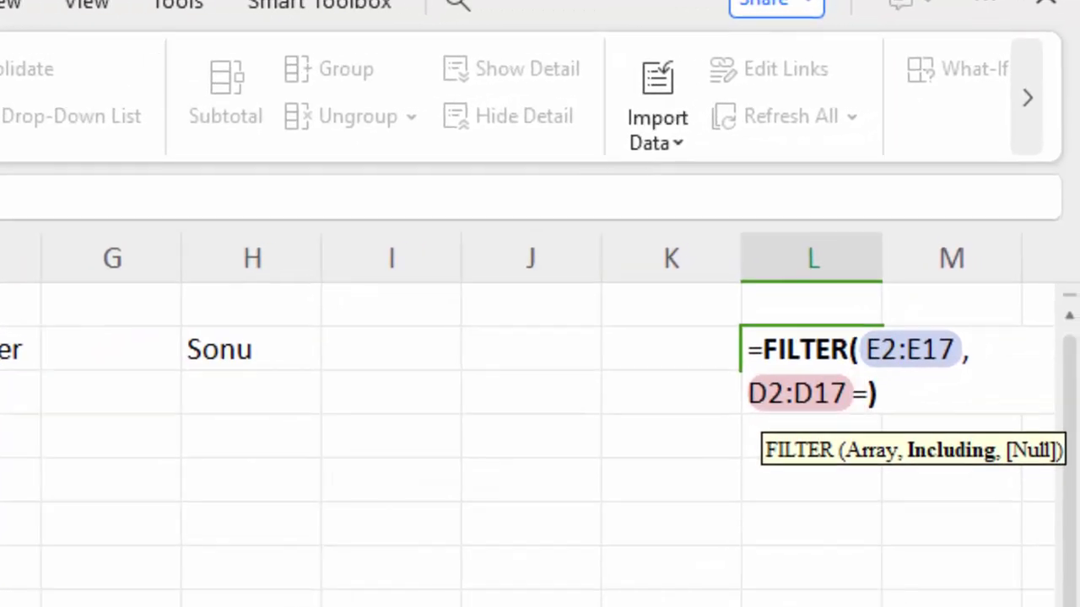
click(246, 351)
key(Return)
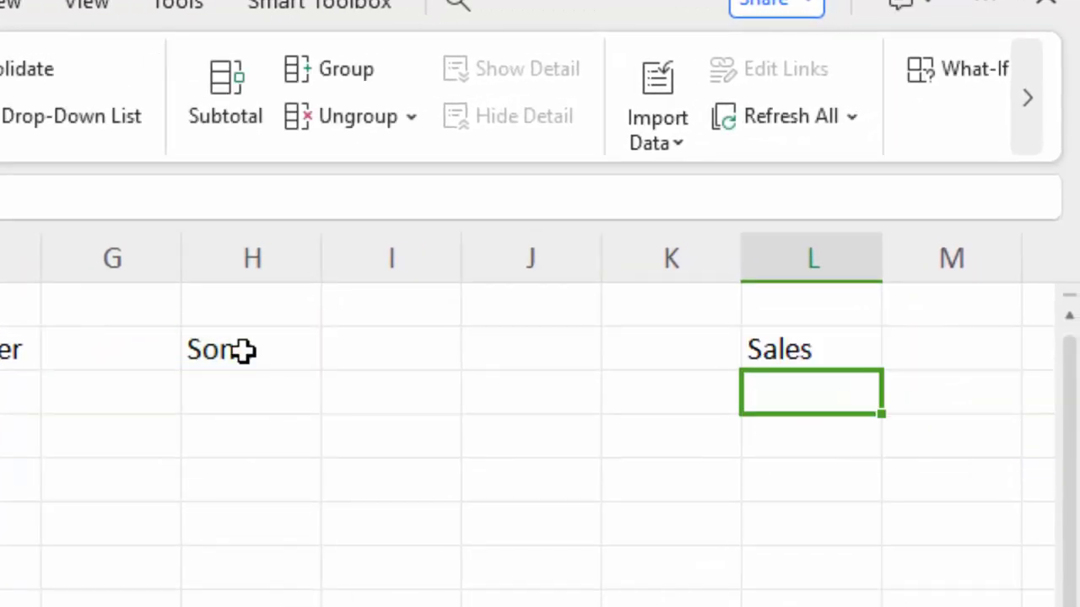
click(827, 349)
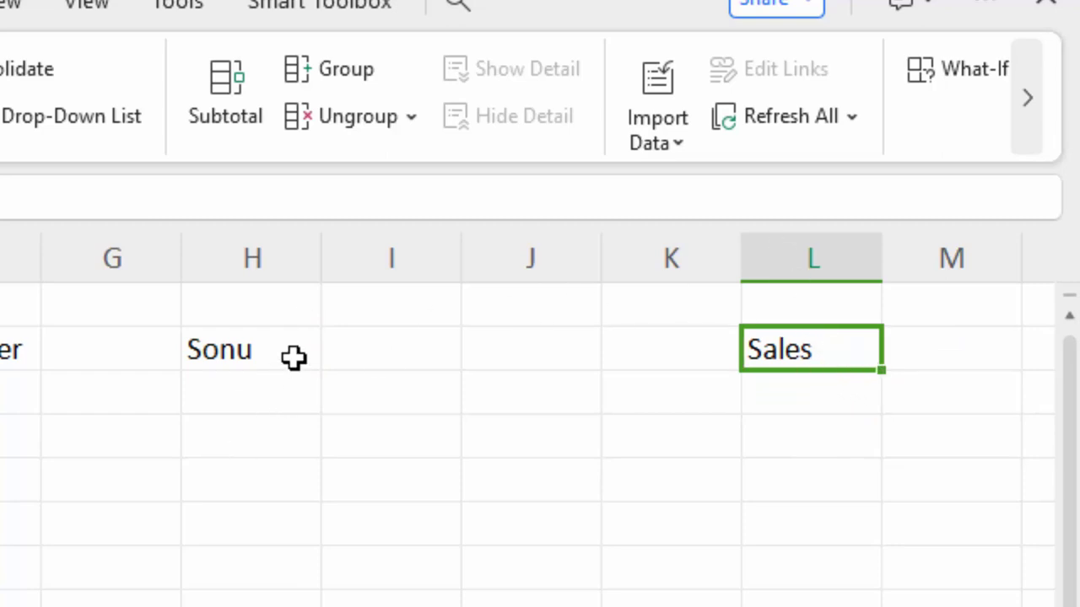
click(388, 349)
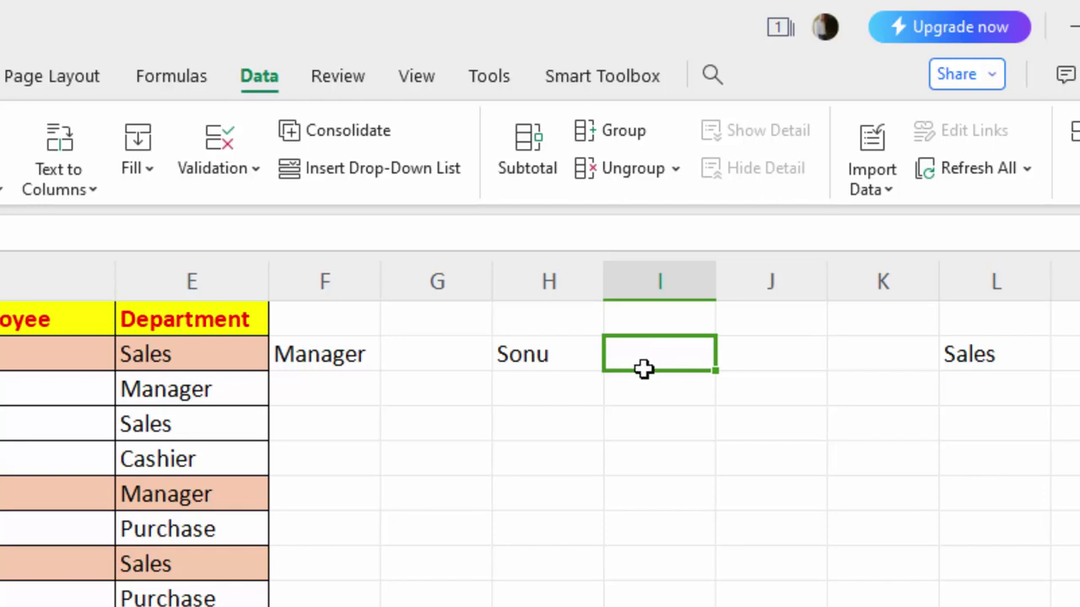
- Add a List data validation to I2 with its source set to cell L2
click(253, 169)
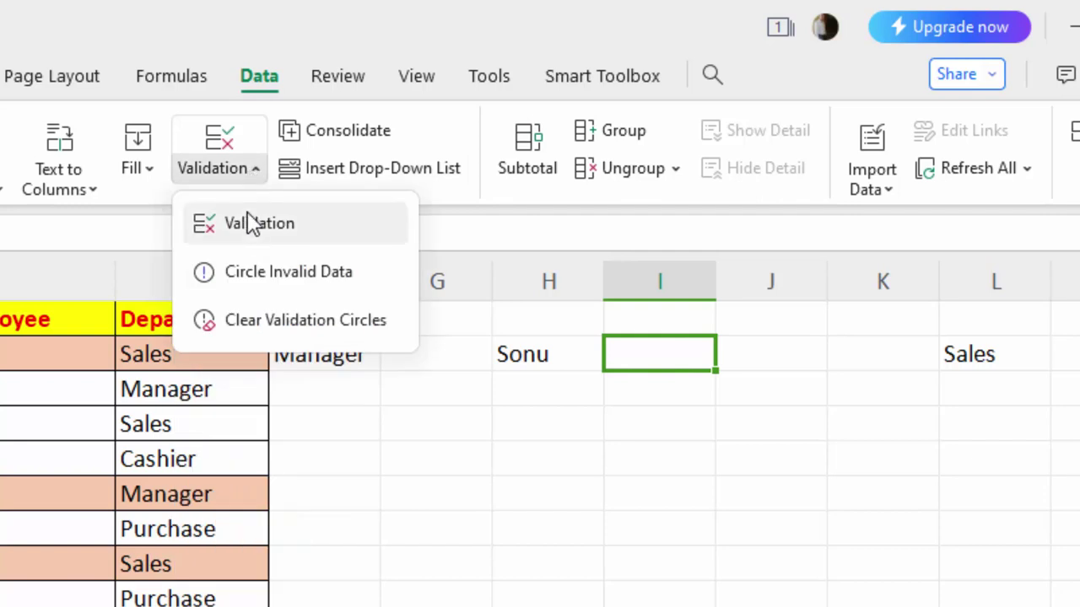
click(309, 234)
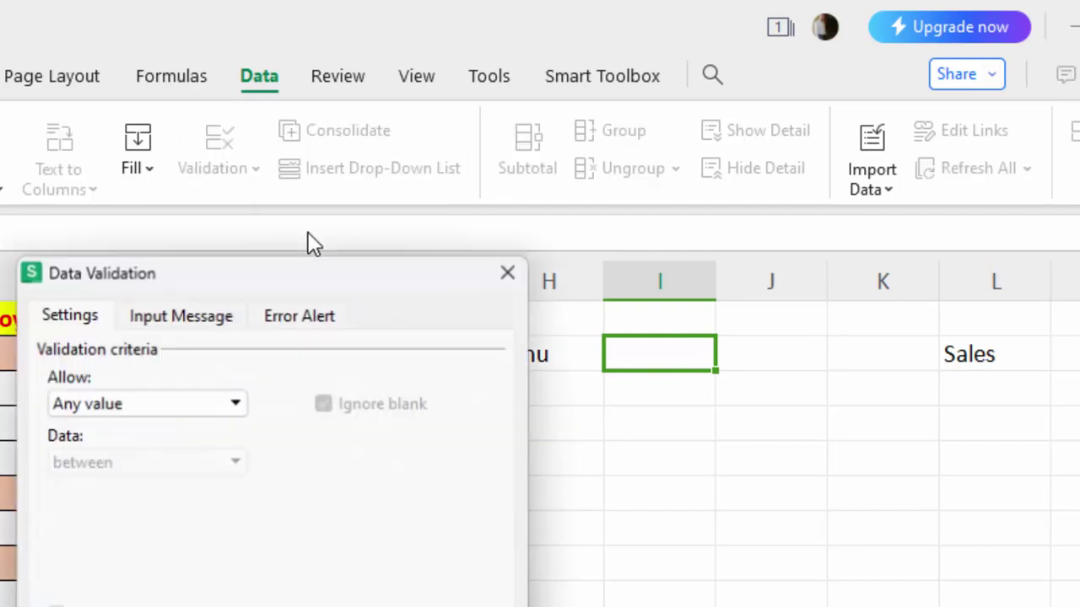
click(229, 404)
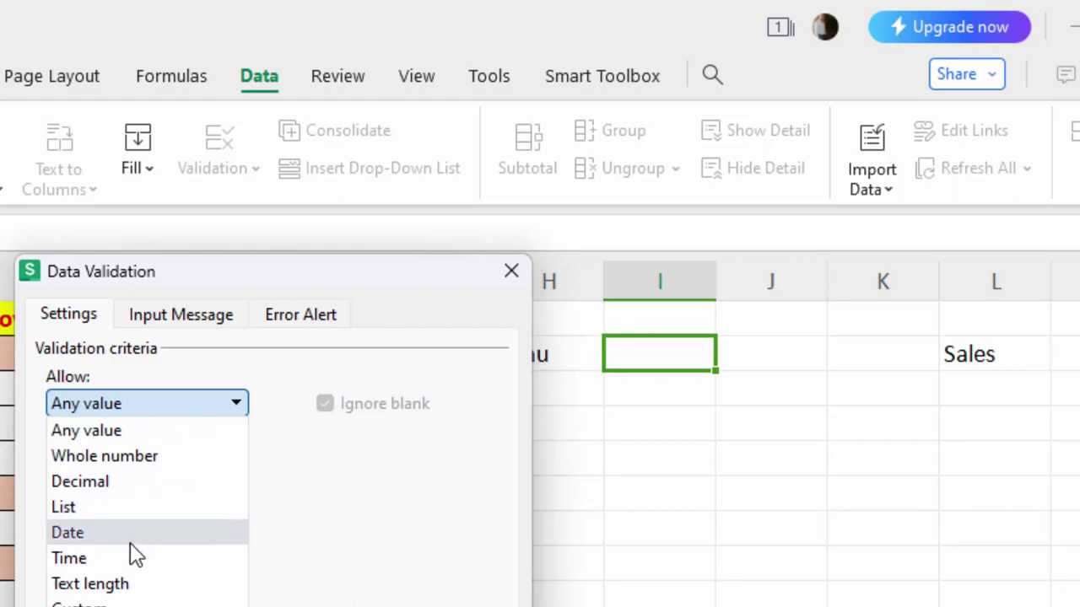
click(124, 509)
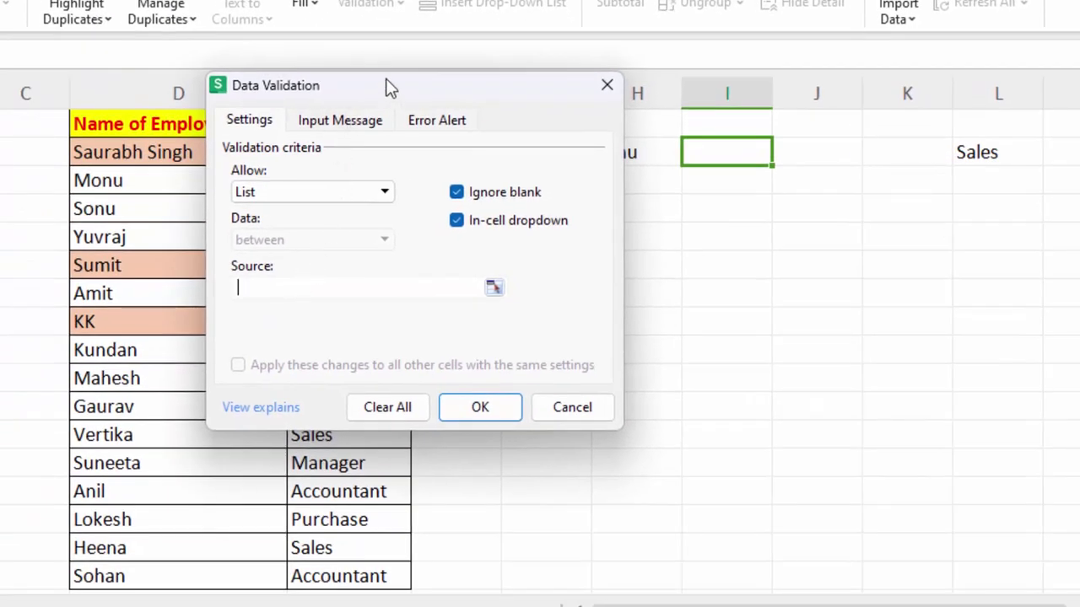
mouse_move(386, 94)
mouse_down()
mouse_move(214, 103)
mouse_move(124, 78)
mouse_up()
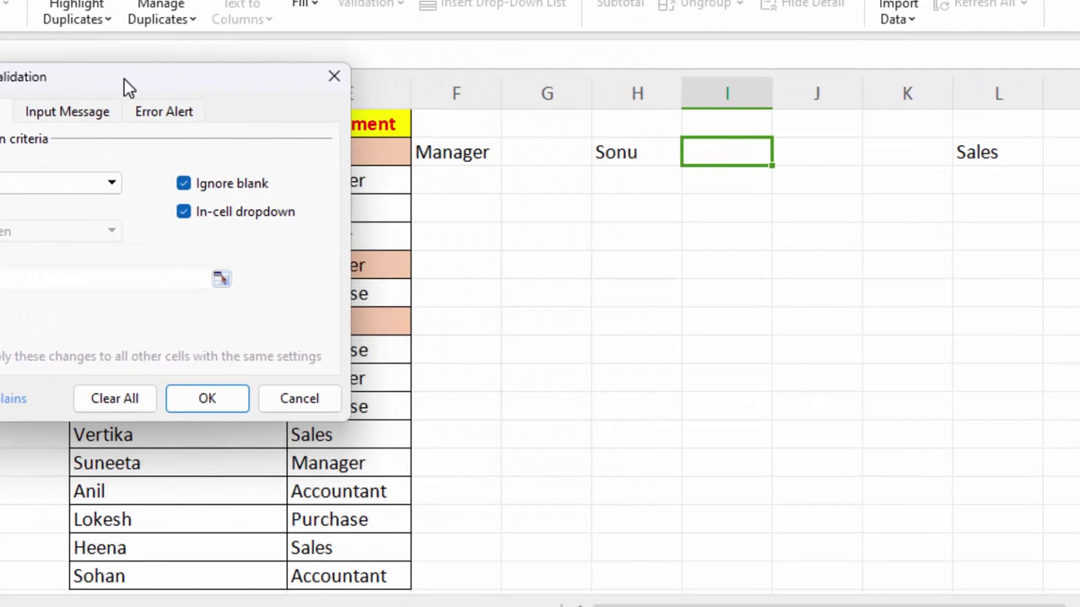
click(632, 150)
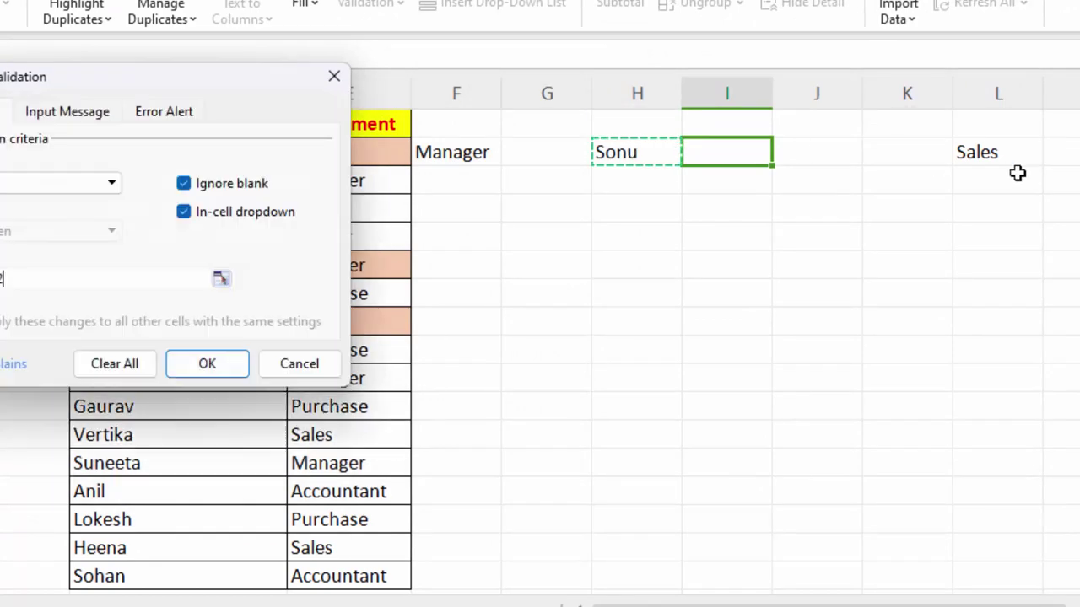
click(998, 157)
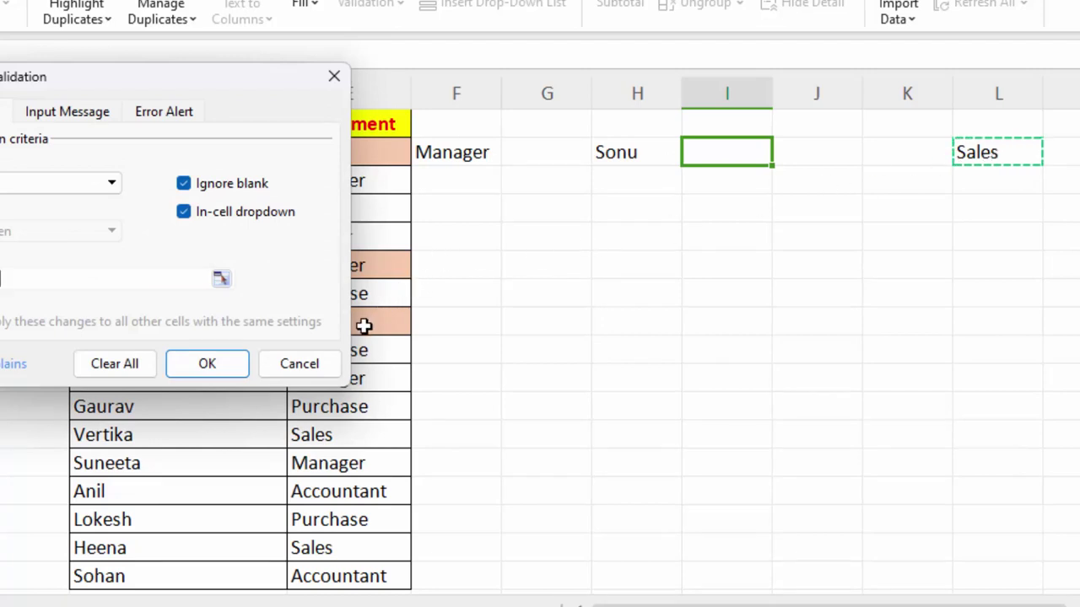
click(231, 372)
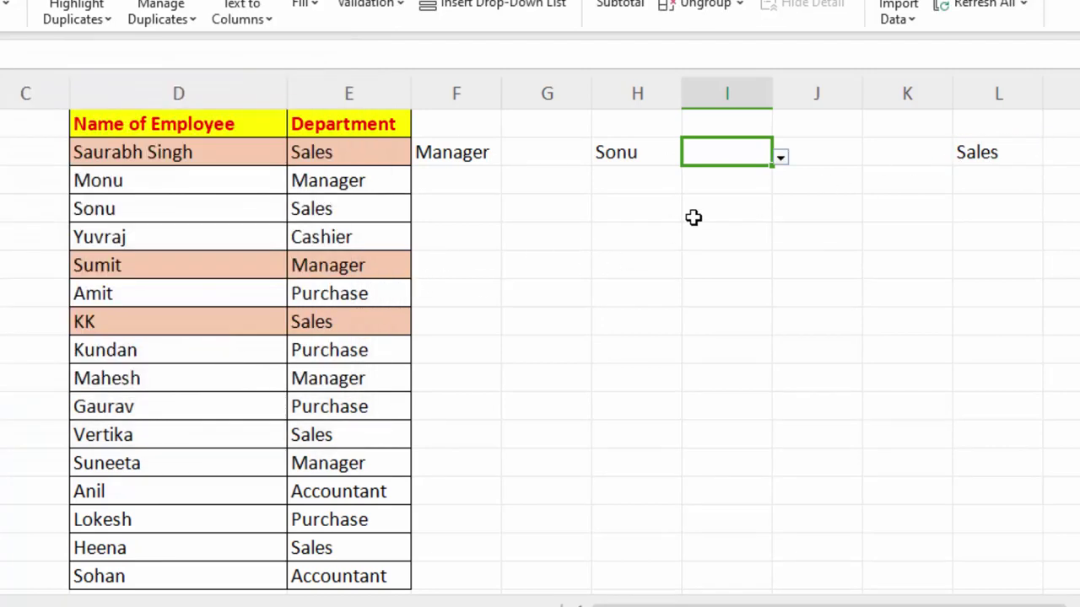
click(782, 160)
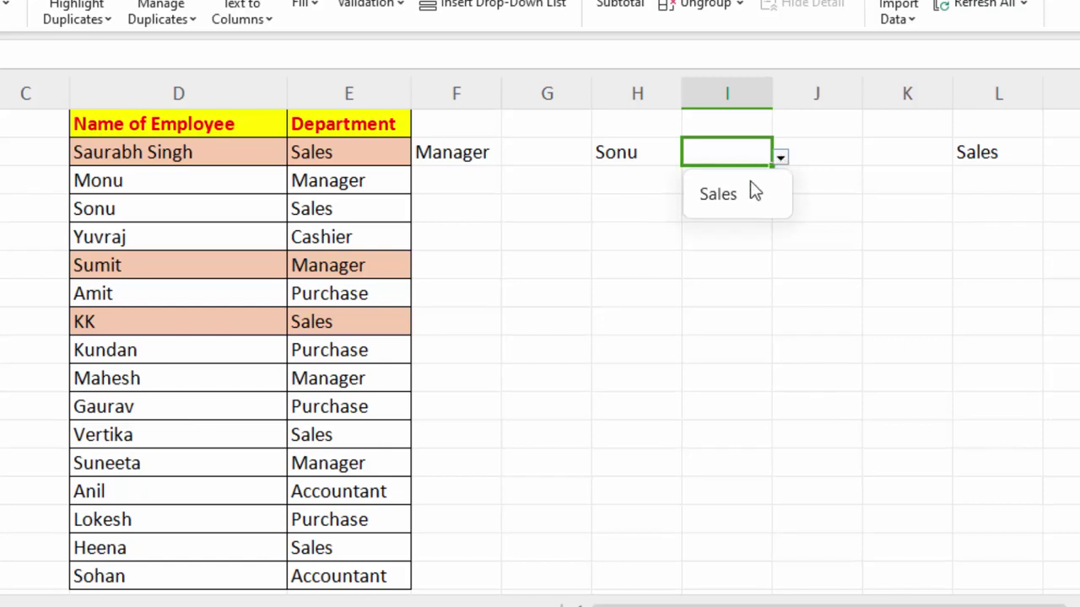
click(723, 202)
click(650, 162)
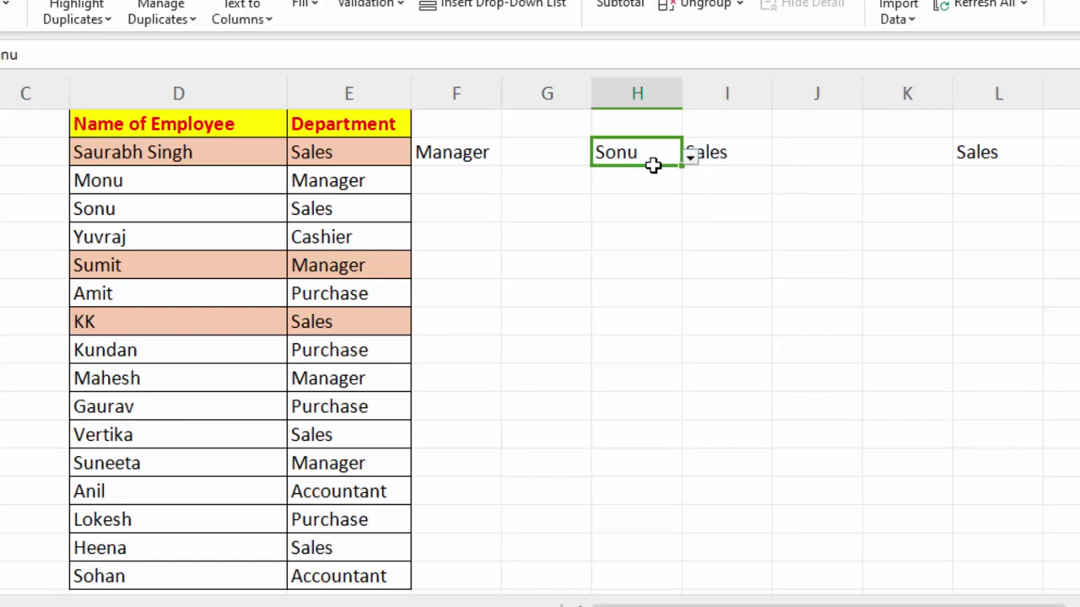
click(690, 158)
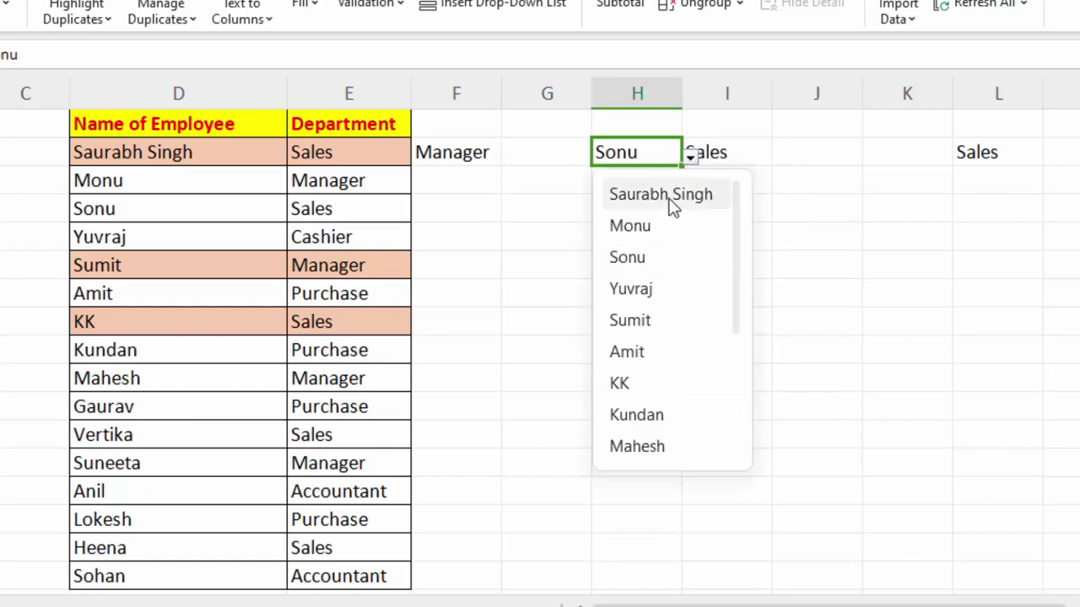
click(672, 207)
click(747, 150)
click(781, 162)
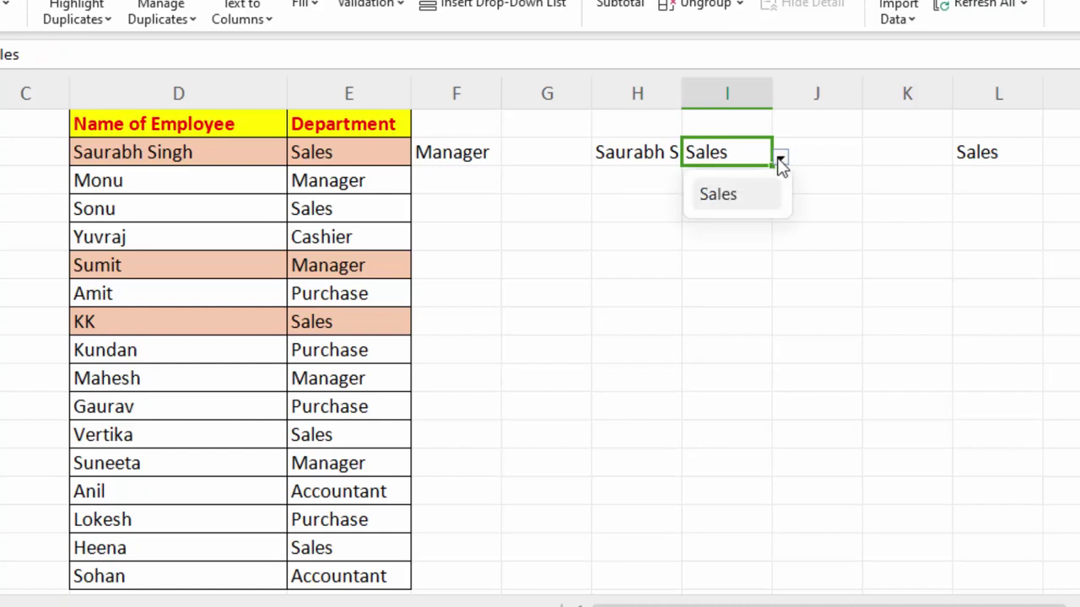
click(781, 164)
click(782, 166)
click(692, 94)
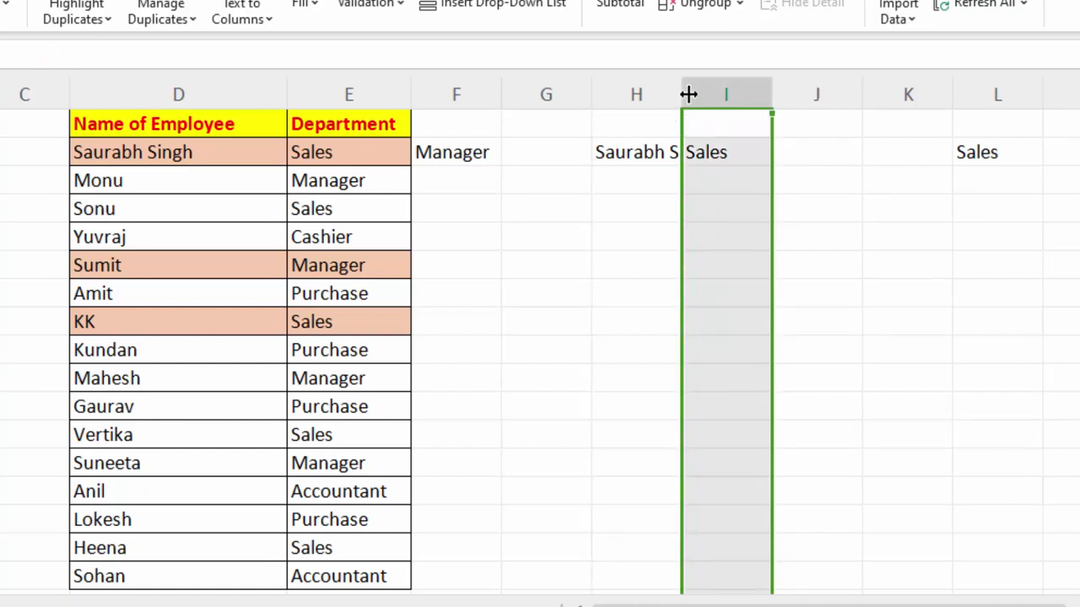
drag(681, 93, 734, 93)
click(768, 163)
- Choose Monu in H2 and Manager as his department in I2
click(705, 155)
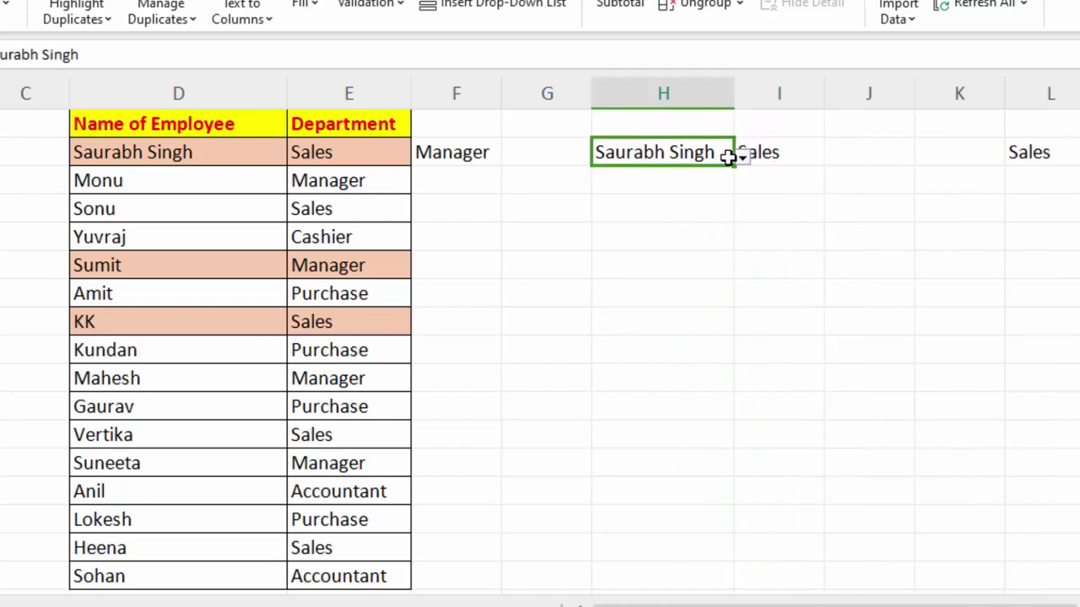
click(742, 162)
click(677, 228)
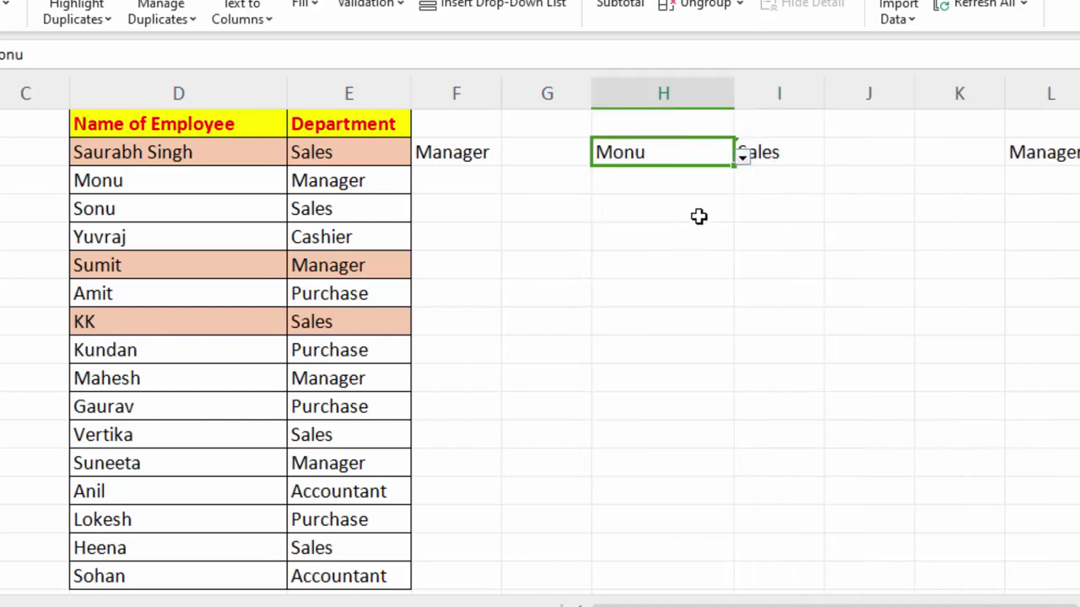
click(784, 155)
click(831, 157)
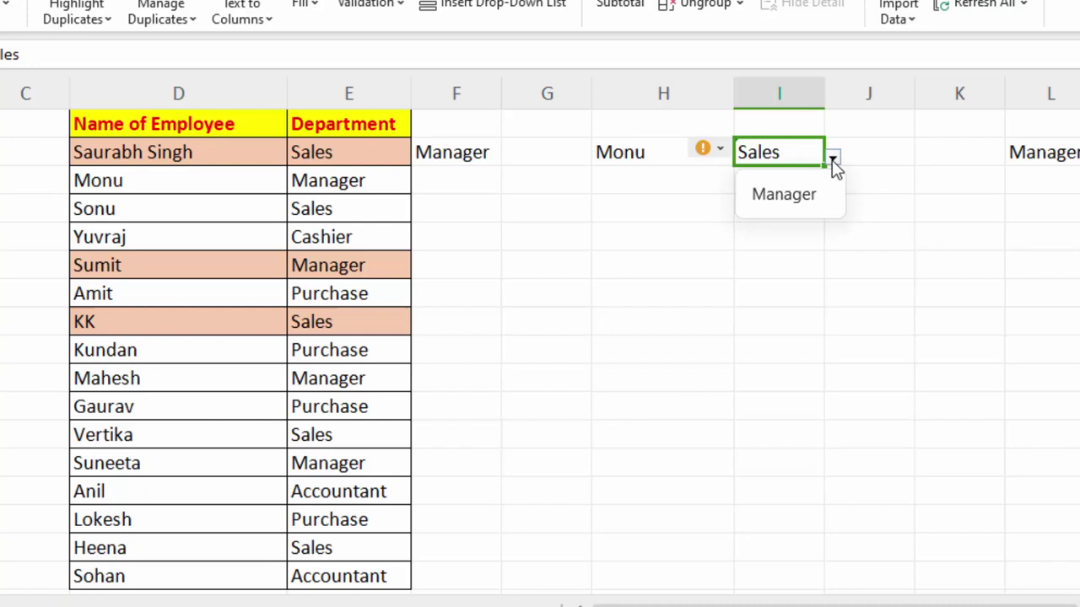
click(791, 196)
- Choose Yuvraj in H2 and Cashier as his department in I2
click(670, 159)
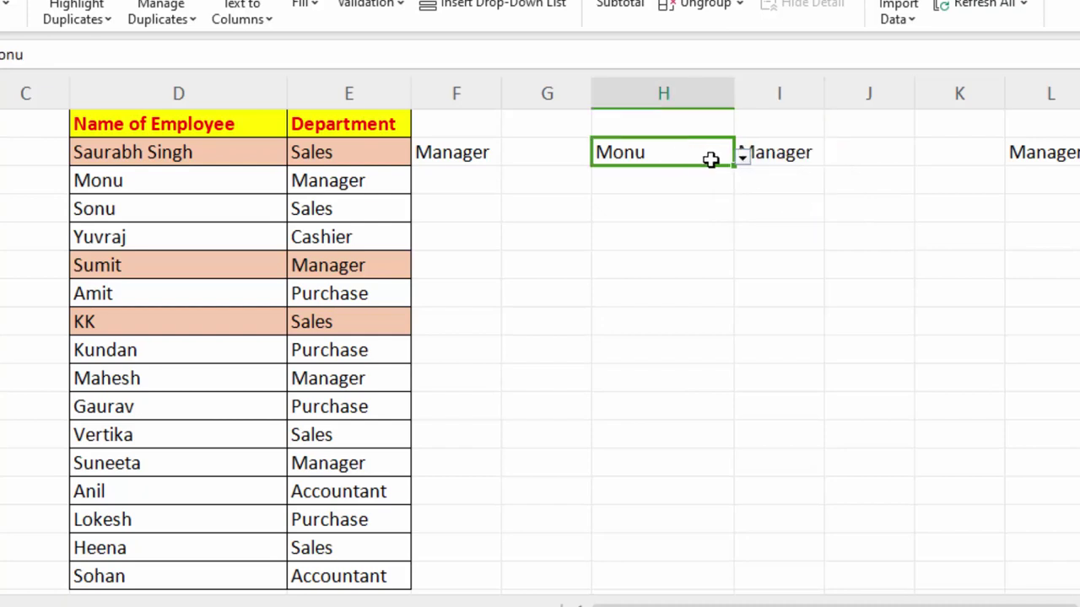
click(743, 160)
click(686, 287)
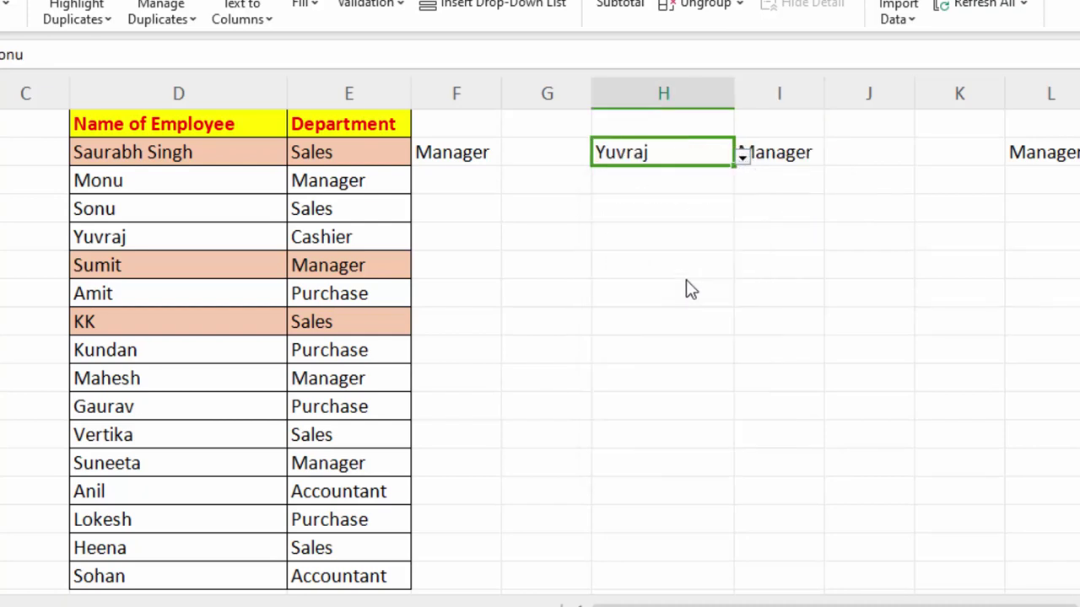
click(793, 160)
click(831, 158)
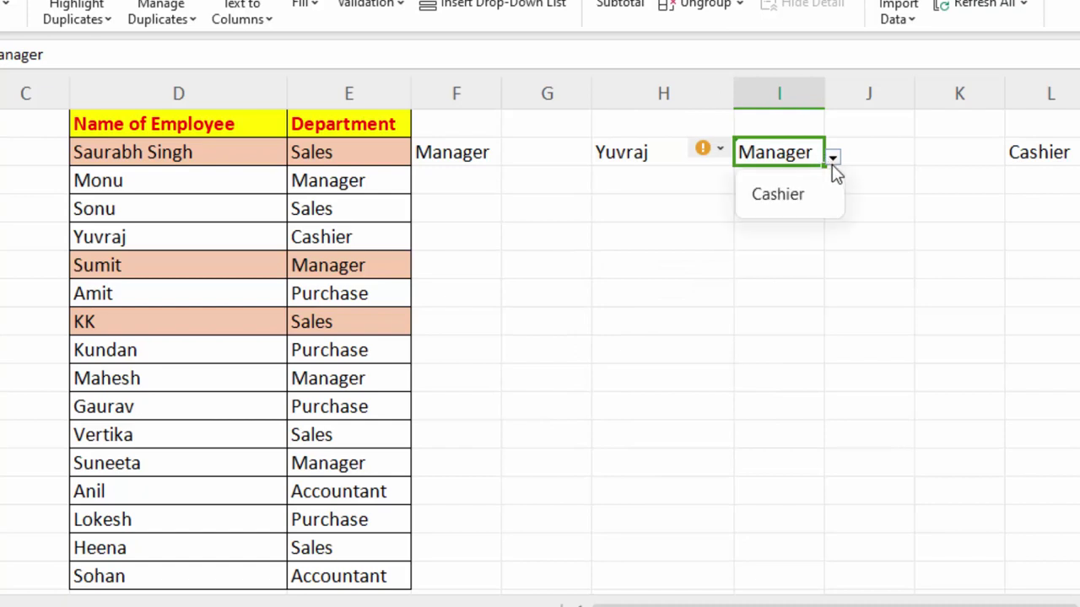
click(778, 199)
- Choose KK in H2 and Sales as the department in I2
click(674, 160)
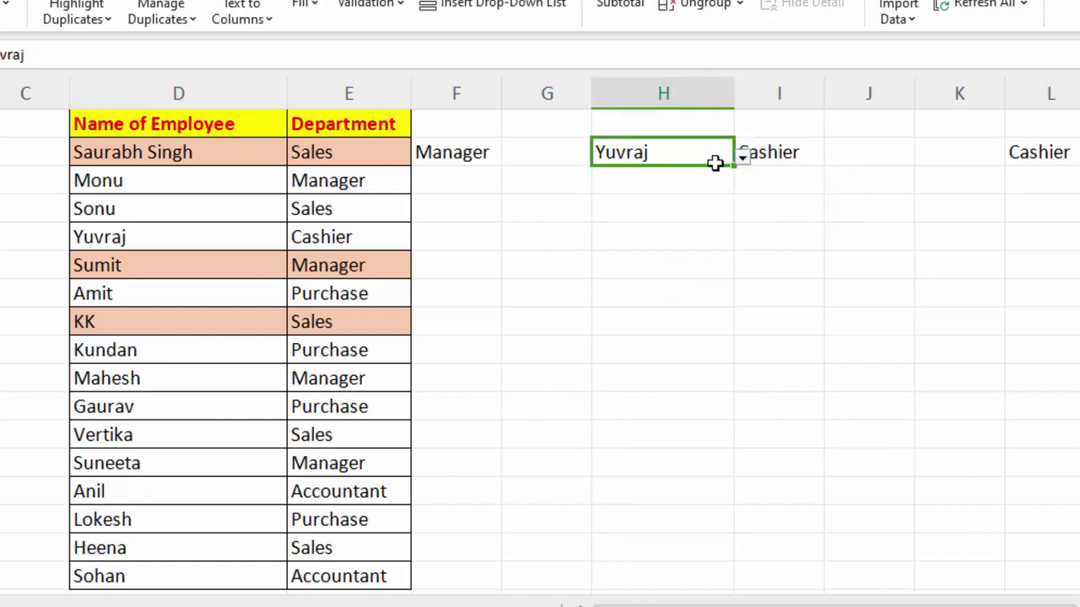
click(743, 159)
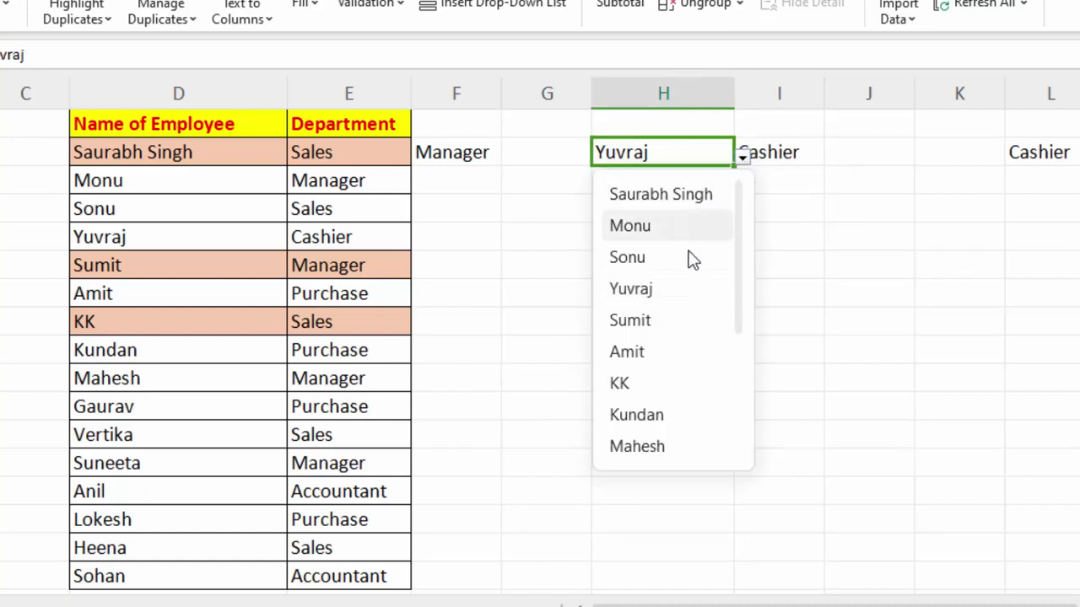
click(679, 381)
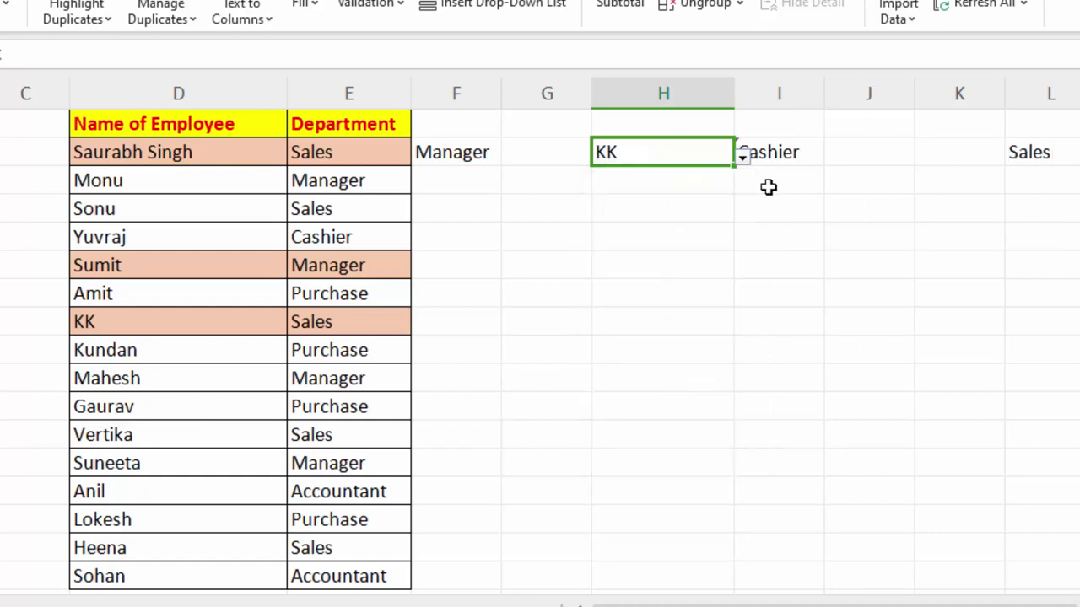
click(789, 154)
click(829, 161)
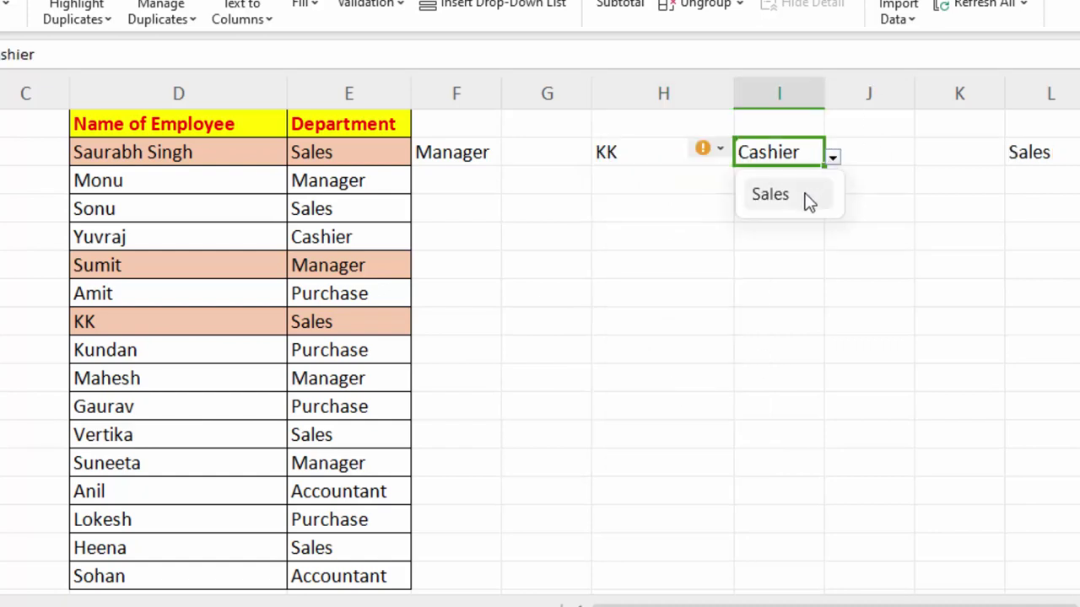
click(808, 196)
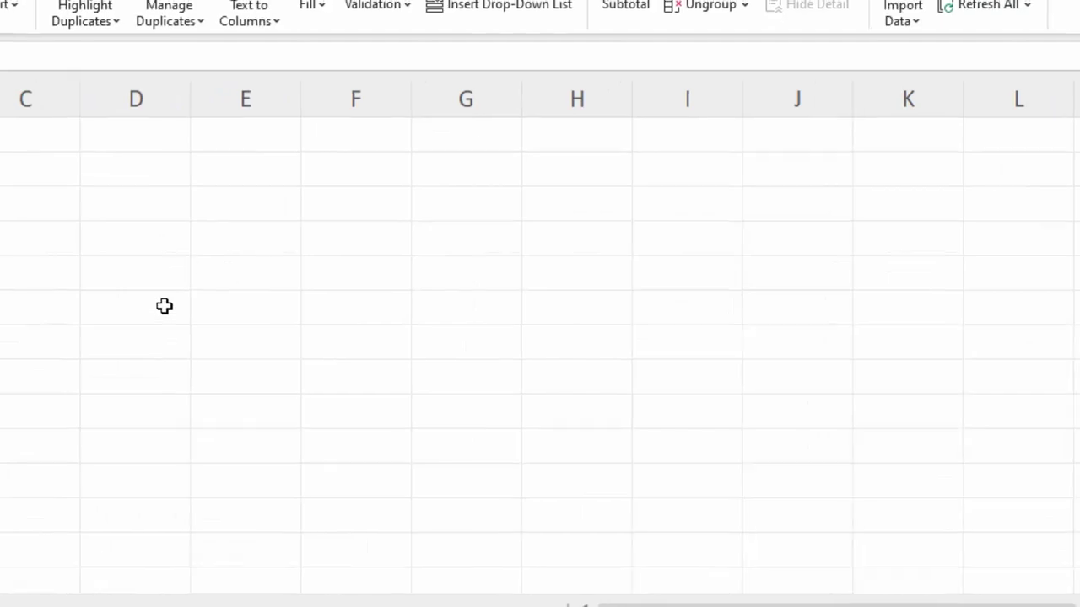
- On Sheet2, give A1 a List validation sourced from Sheet1!$D$2:$D$17, then pick Monu
click(135, 581)
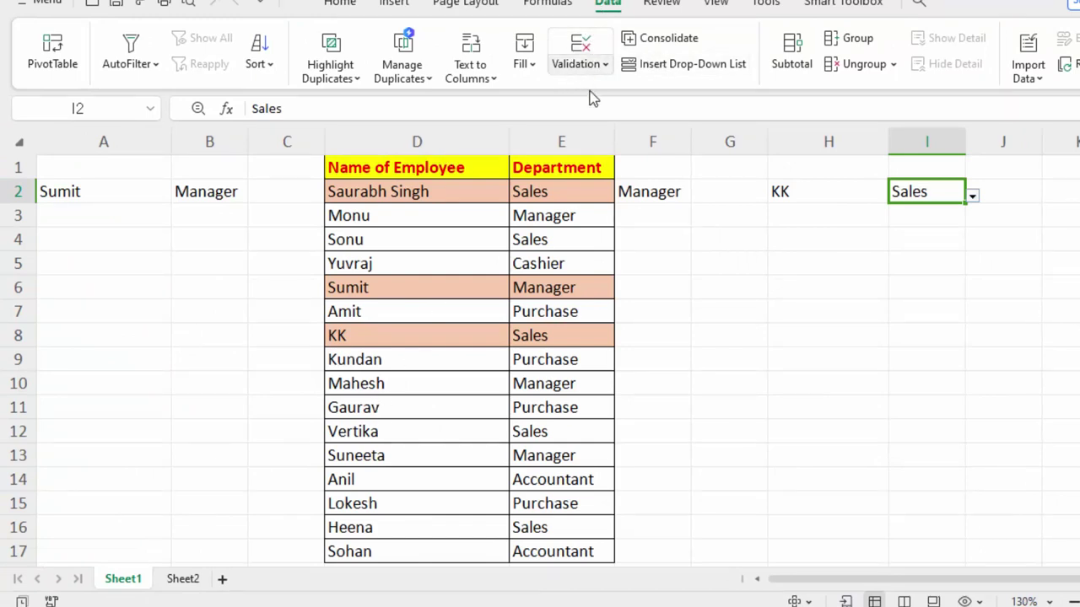
click(188, 582)
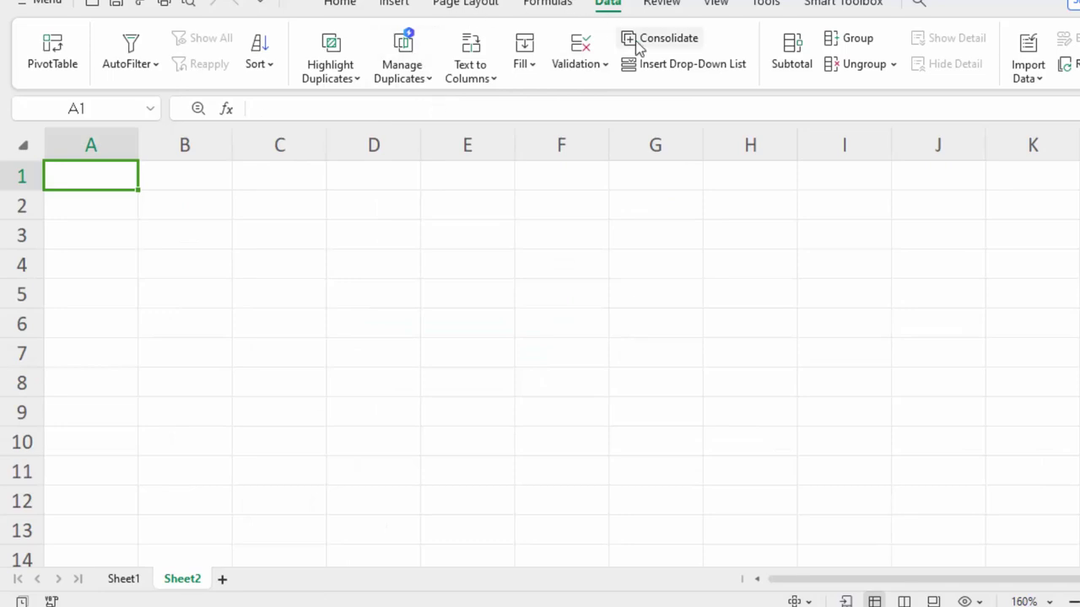
click(574, 64)
click(599, 109)
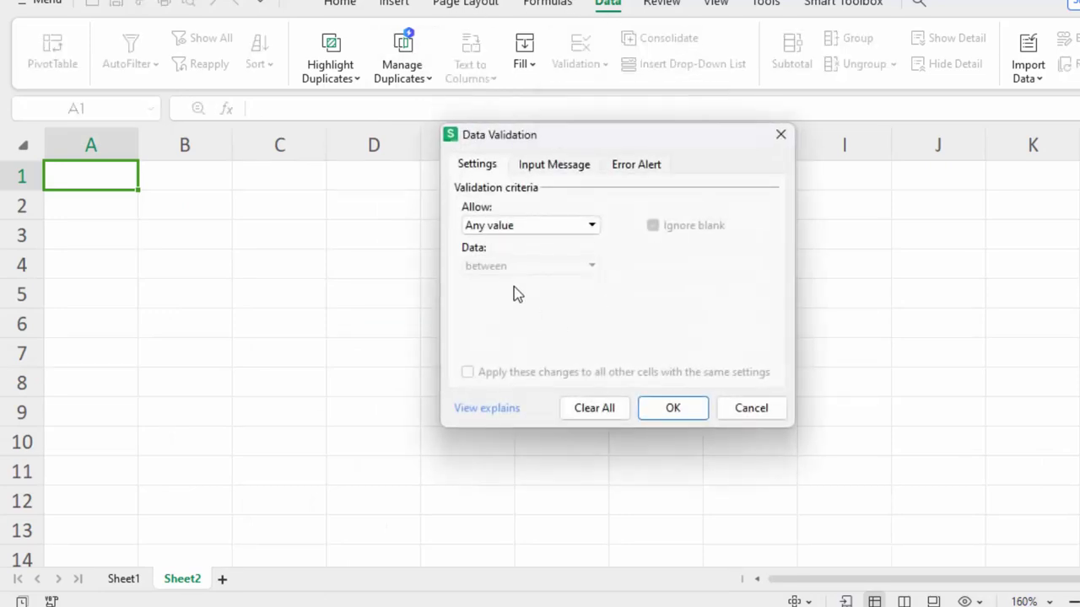
click(561, 226)
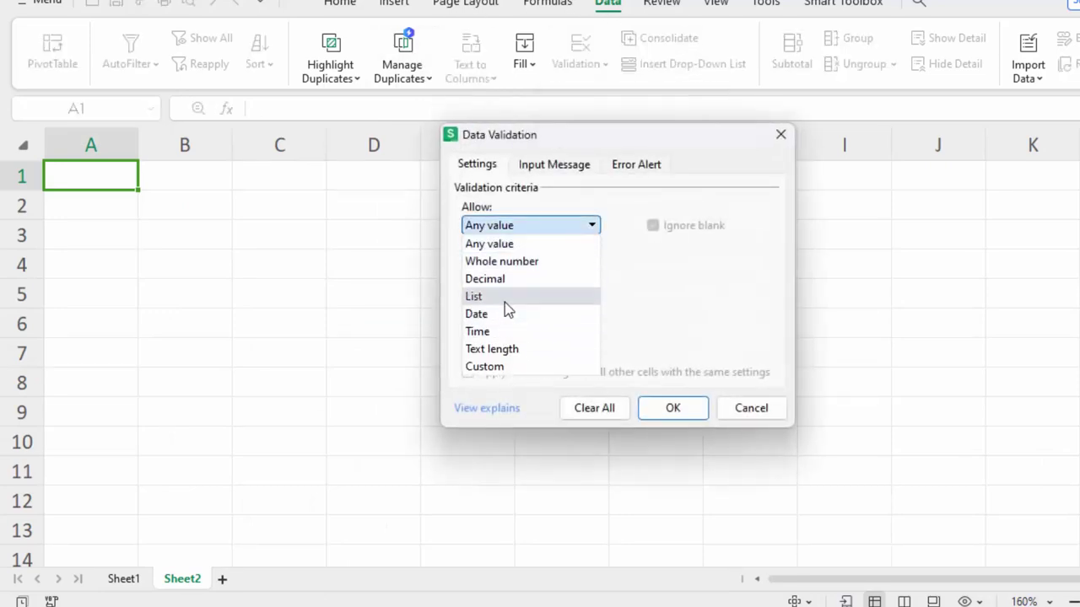
click(504, 300)
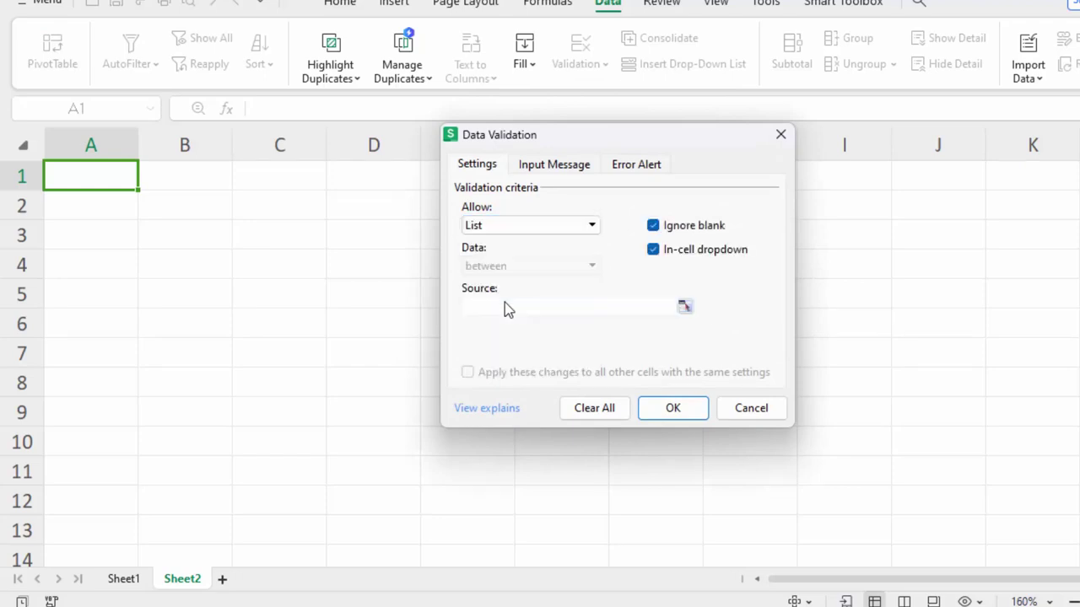
click(133, 581)
drag(341, 196, 371, 550)
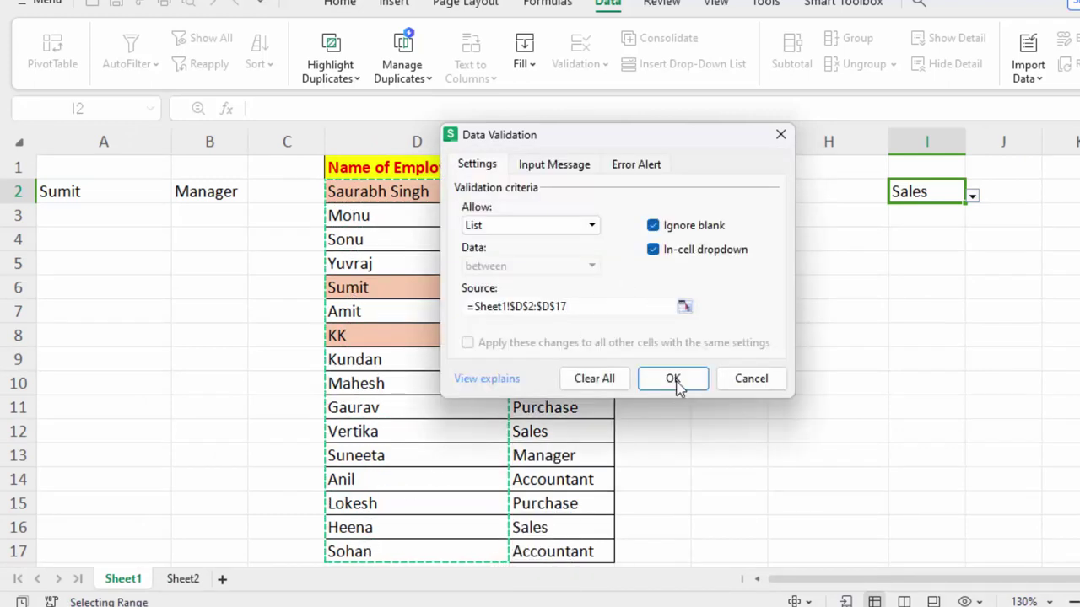
click(675, 381)
click(145, 183)
click(137, 243)
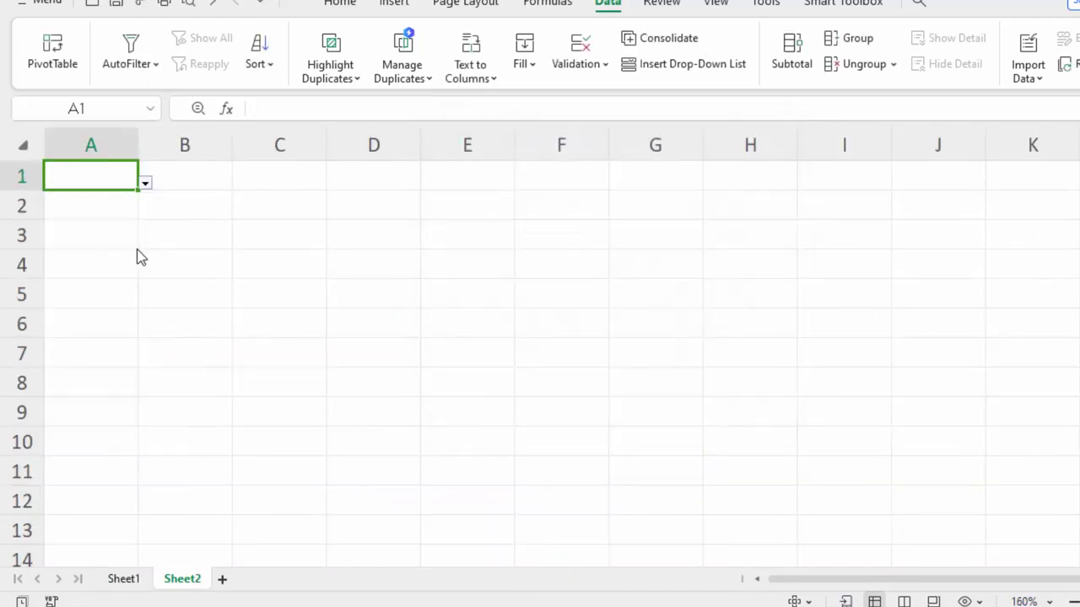
- Shade the Monu cell A1 with an orange fill
click(180, 182)
click(89, 177)
click(340, 4)
click(337, 64)
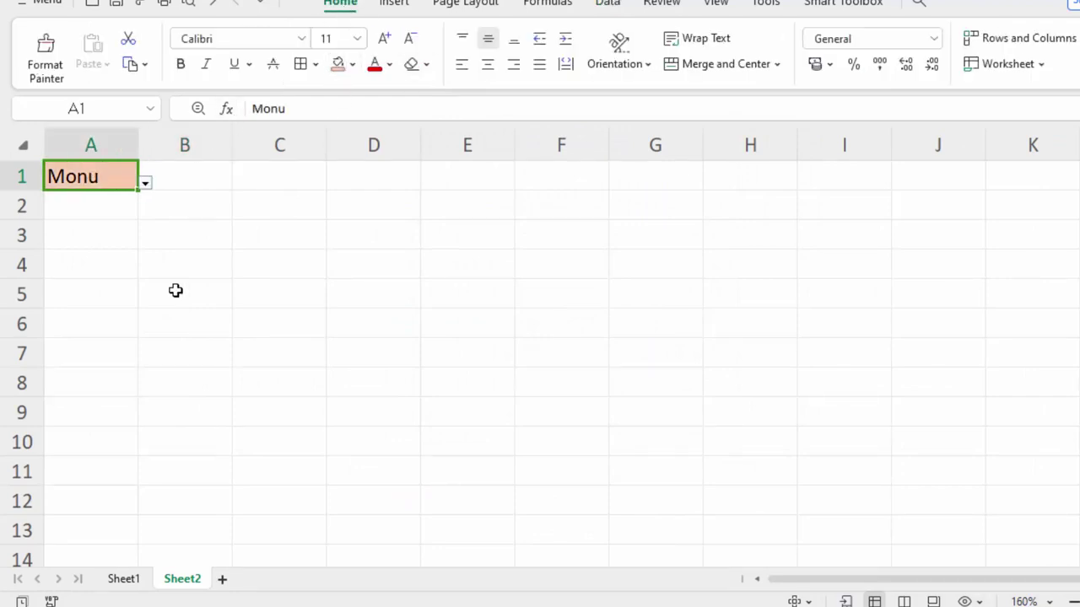
click(147, 316)
- Enter =FILTER(Sheet1!E2:E17,Sheet1!D2:D17=A1) in F1 so it returns Manager
click(559, 177)
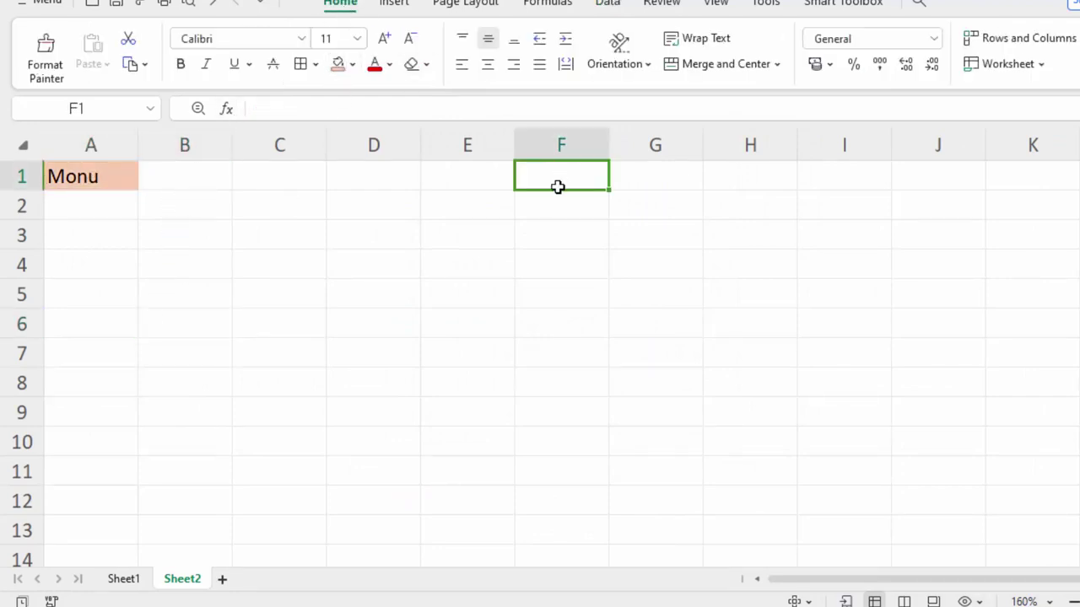
text(=f)
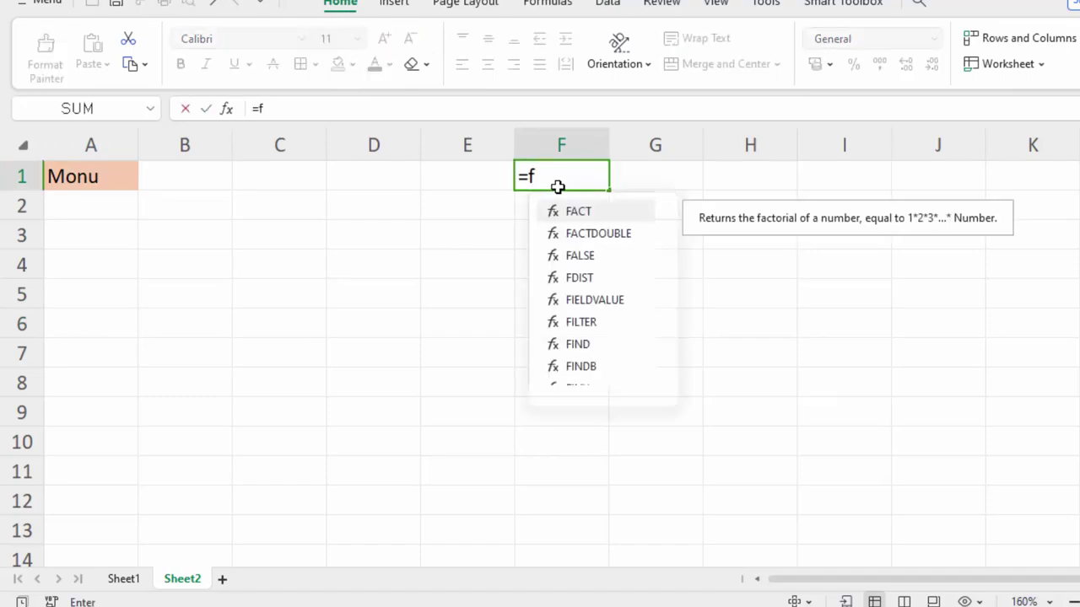
text(ilt)
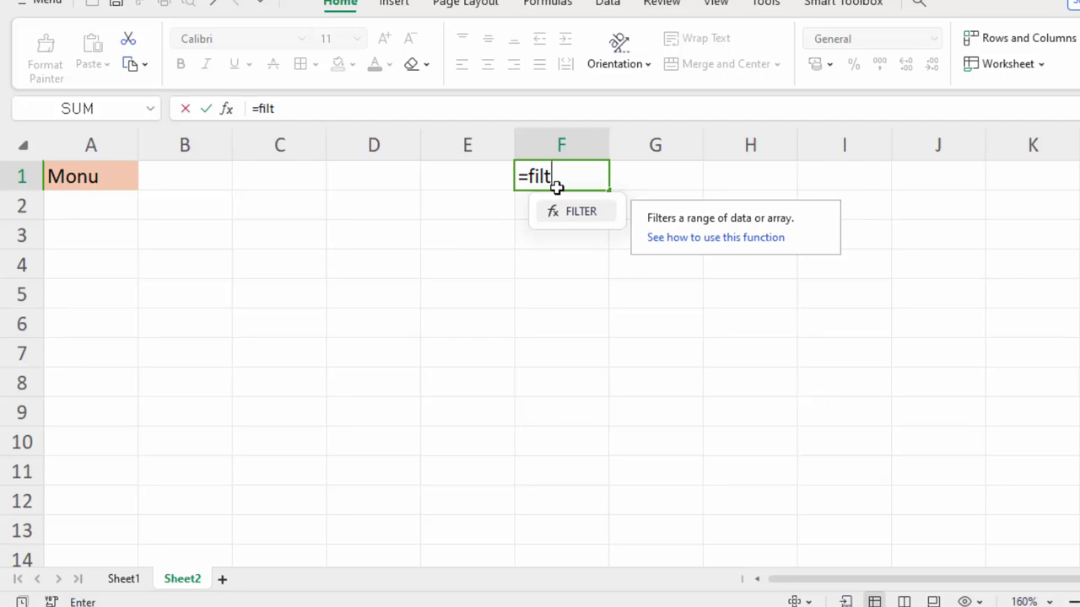
key(Tab)
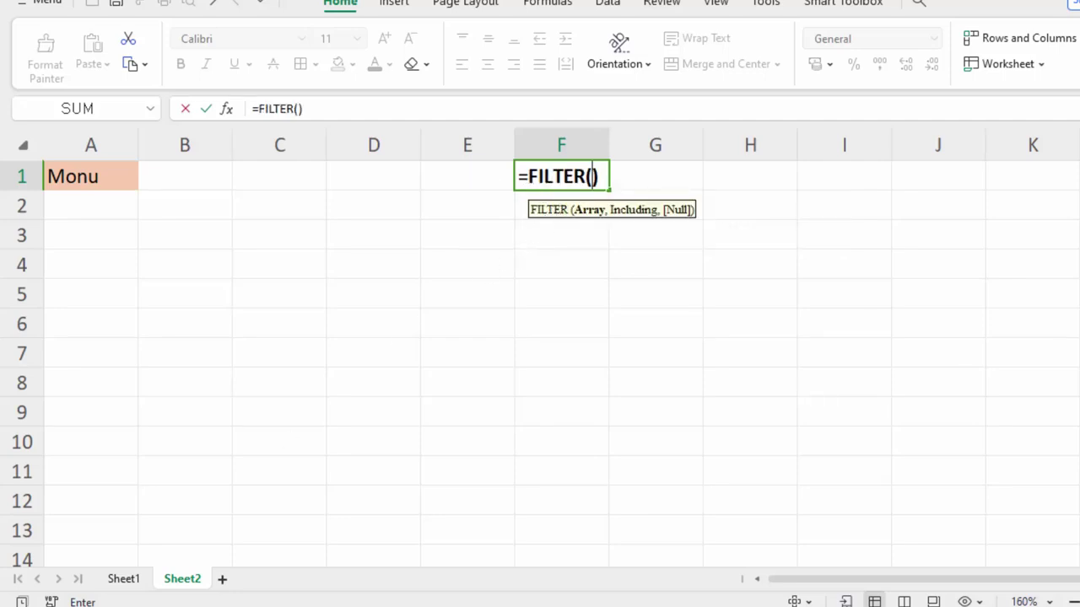
click(123, 580)
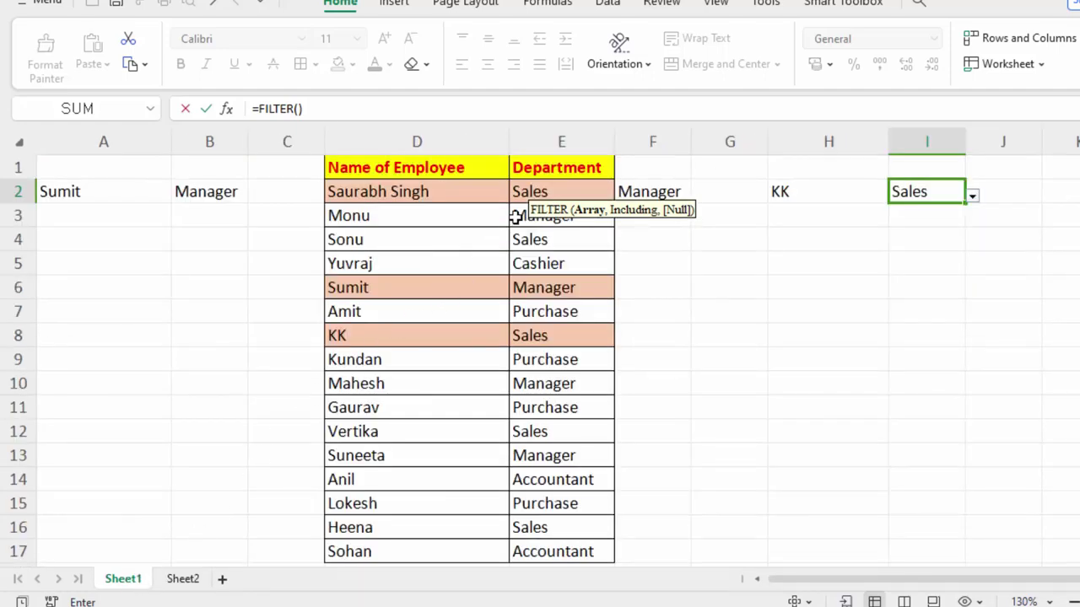
drag(525, 196, 558, 548)
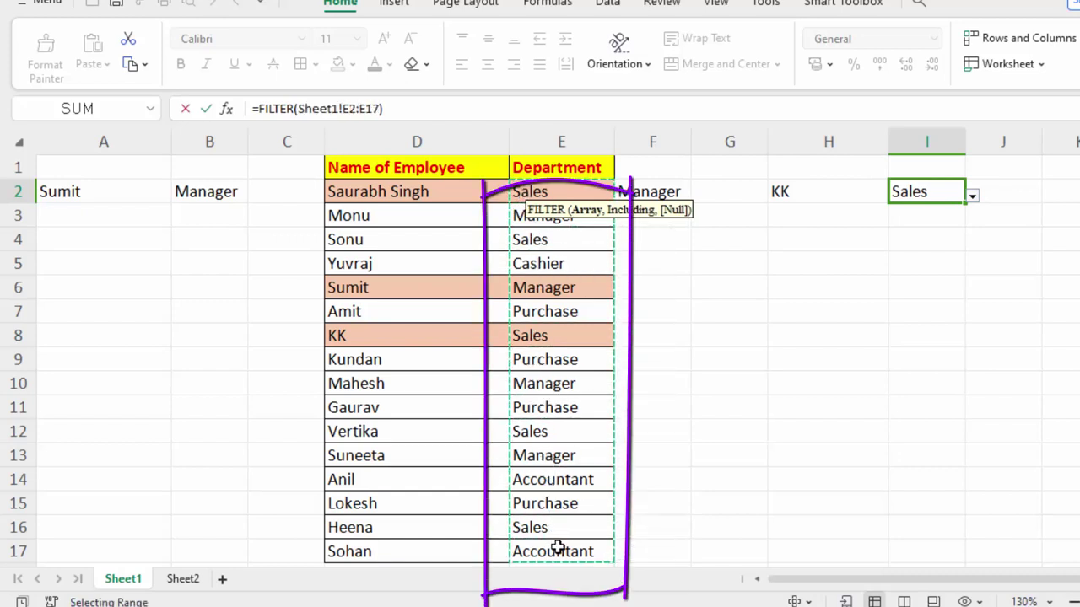
text(,)
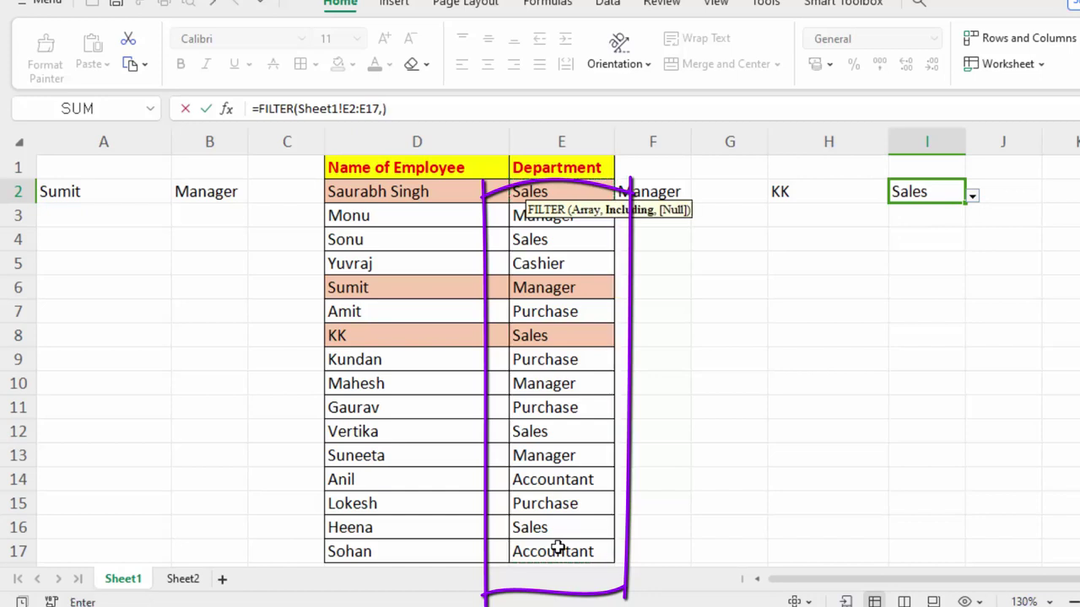
drag(390, 200, 410, 538)
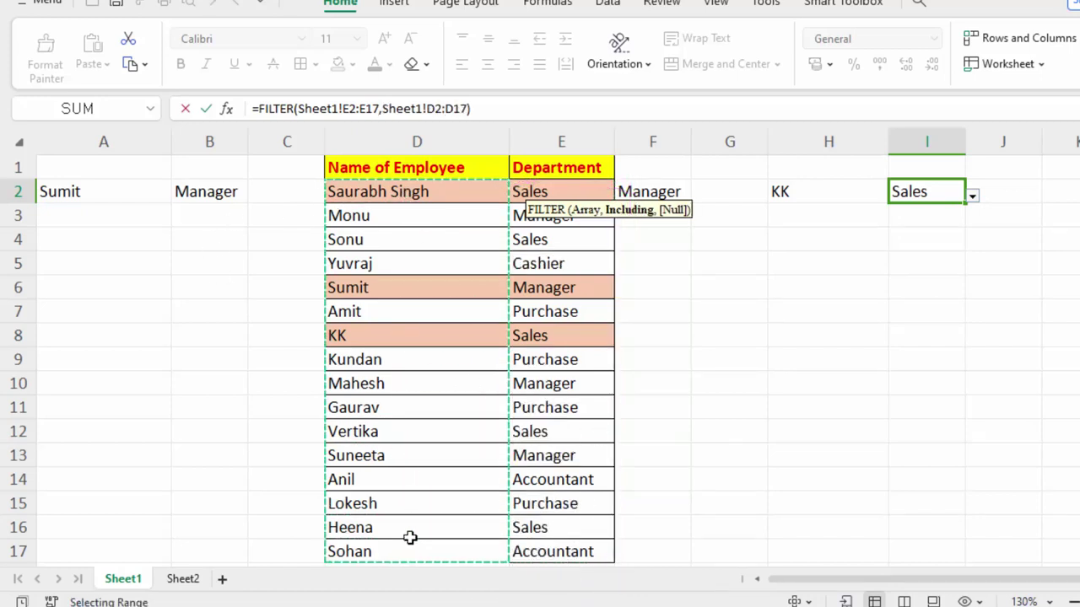
text(=)
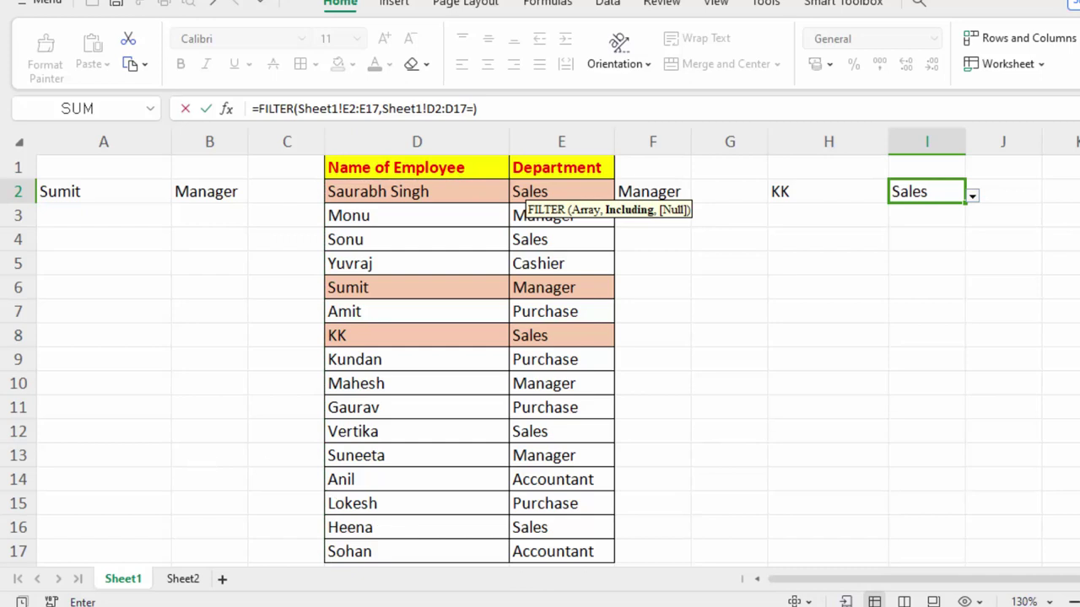
click(188, 579)
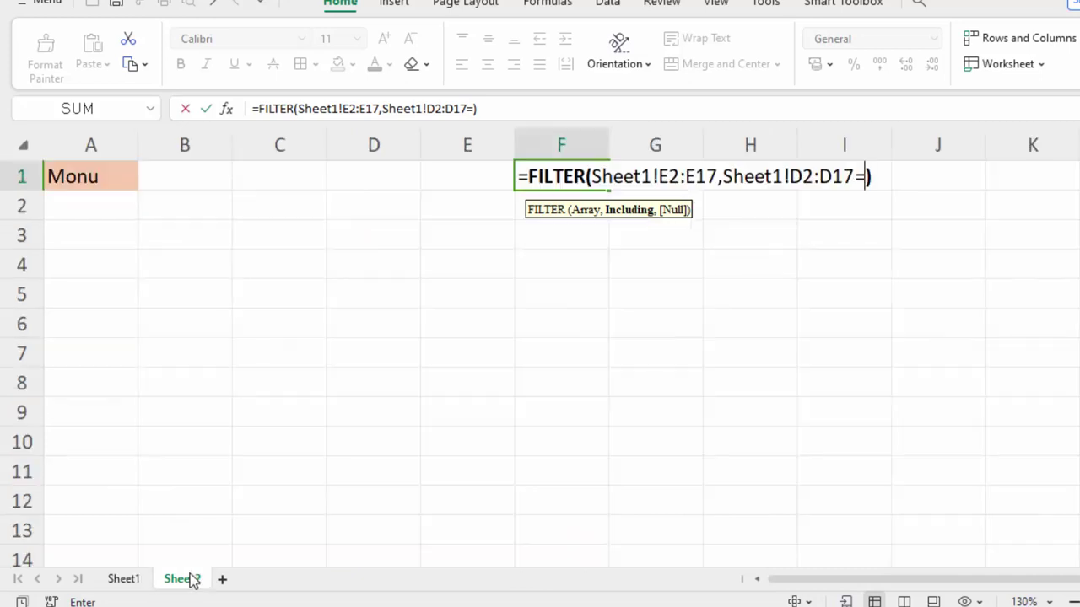
click(106, 177)
key(Return)
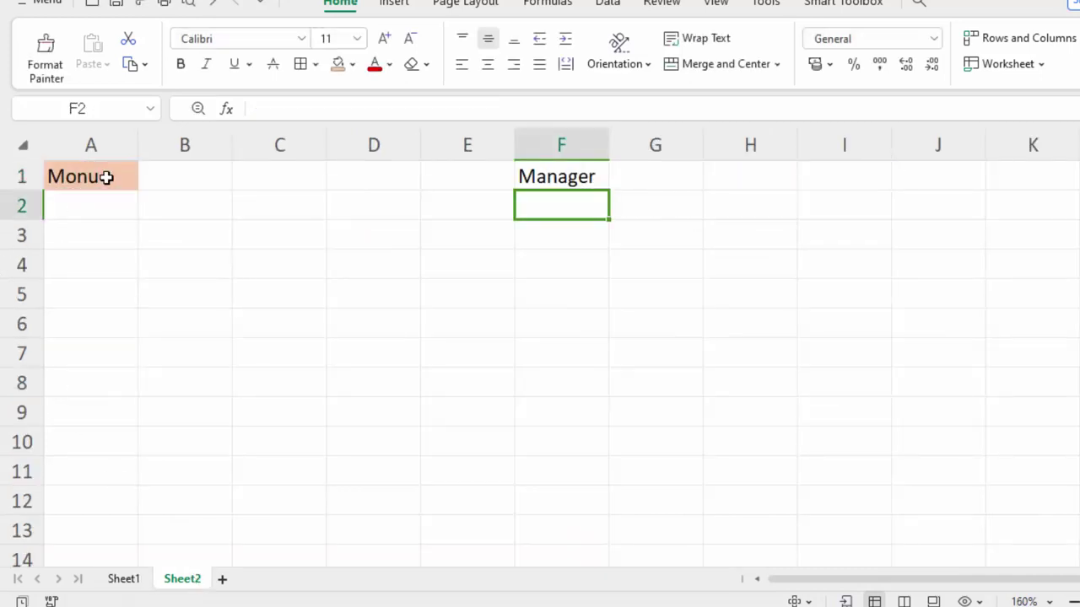
click(545, 174)
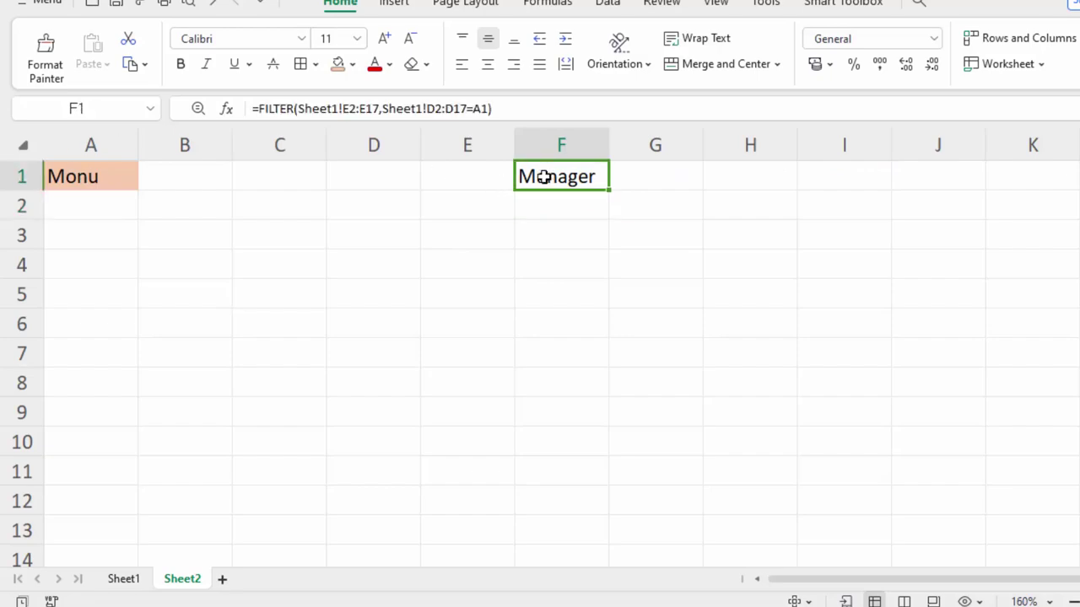
click(212, 189)
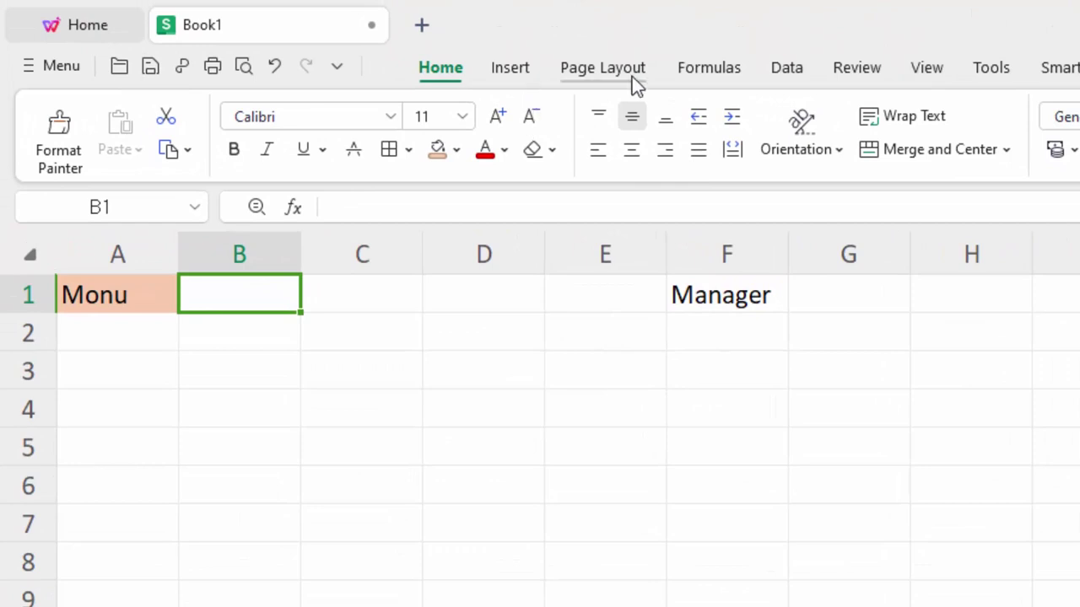
- Add a List data validation to B1 with its source set to =$F$1
click(772, 74)
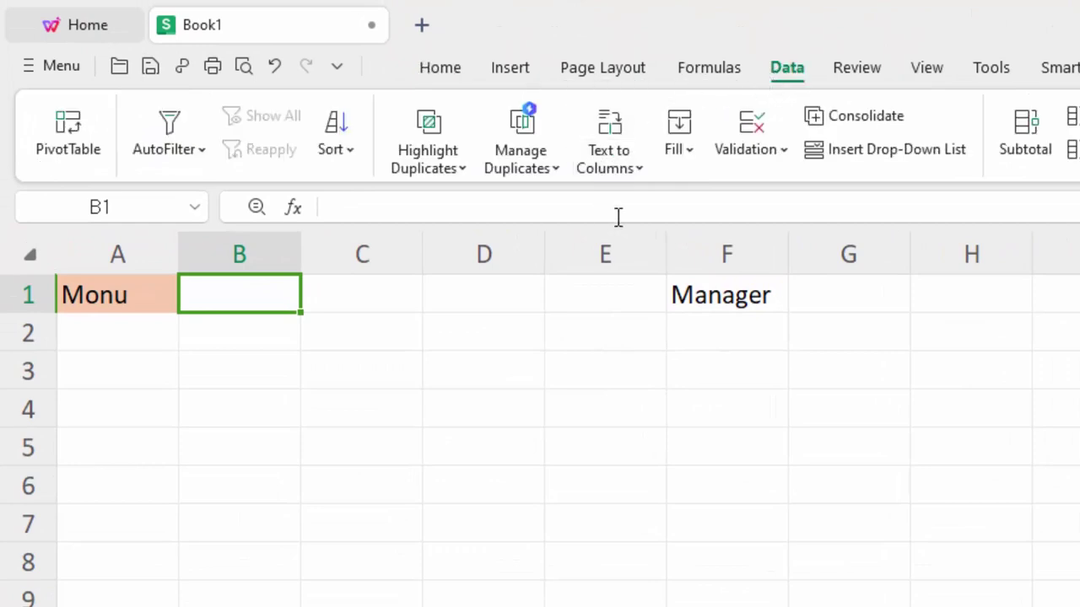
click(742, 153)
click(768, 198)
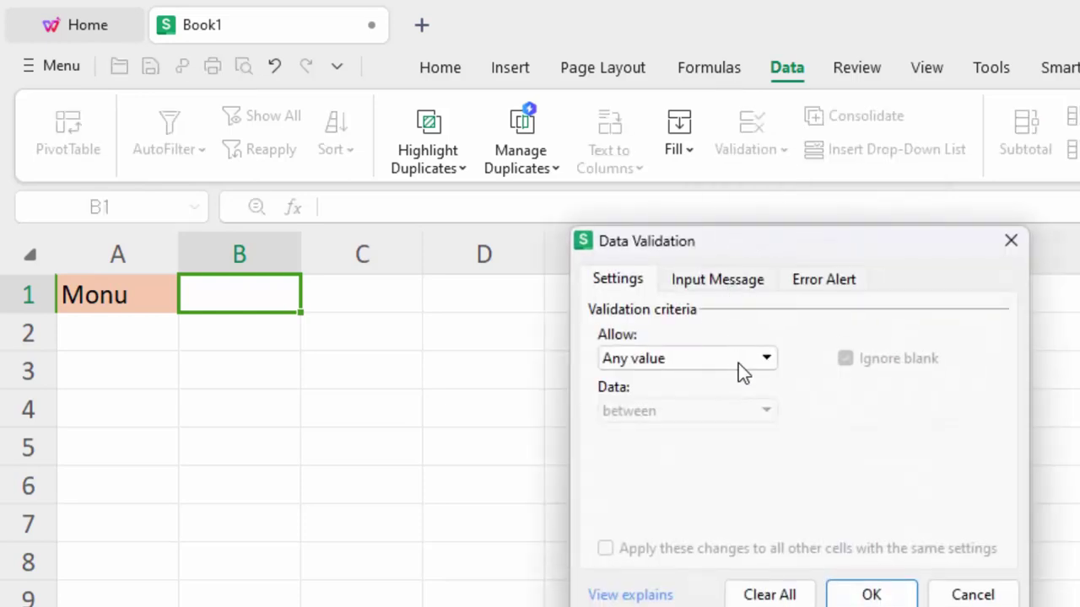
click(763, 358)
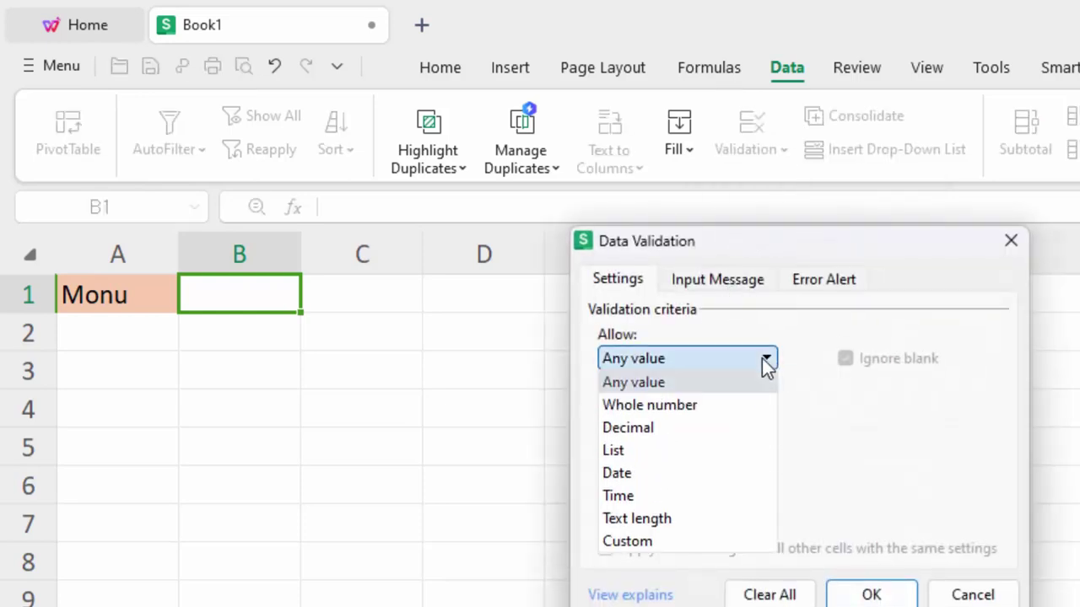
click(658, 450)
click(665, 459)
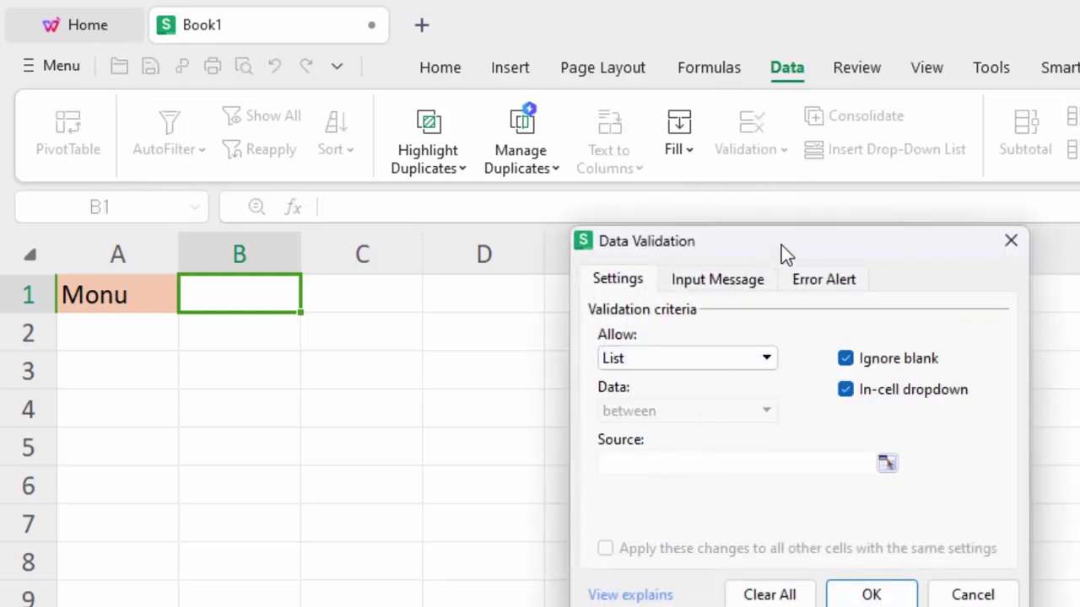
drag(781, 244, 1078, 413)
click(763, 299)
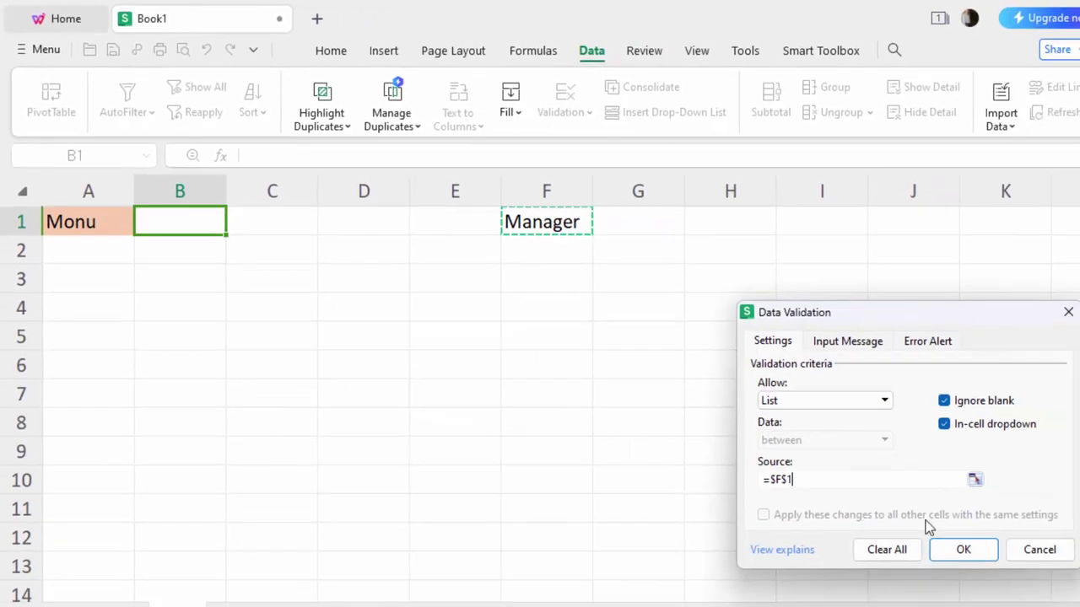
click(951, 547)
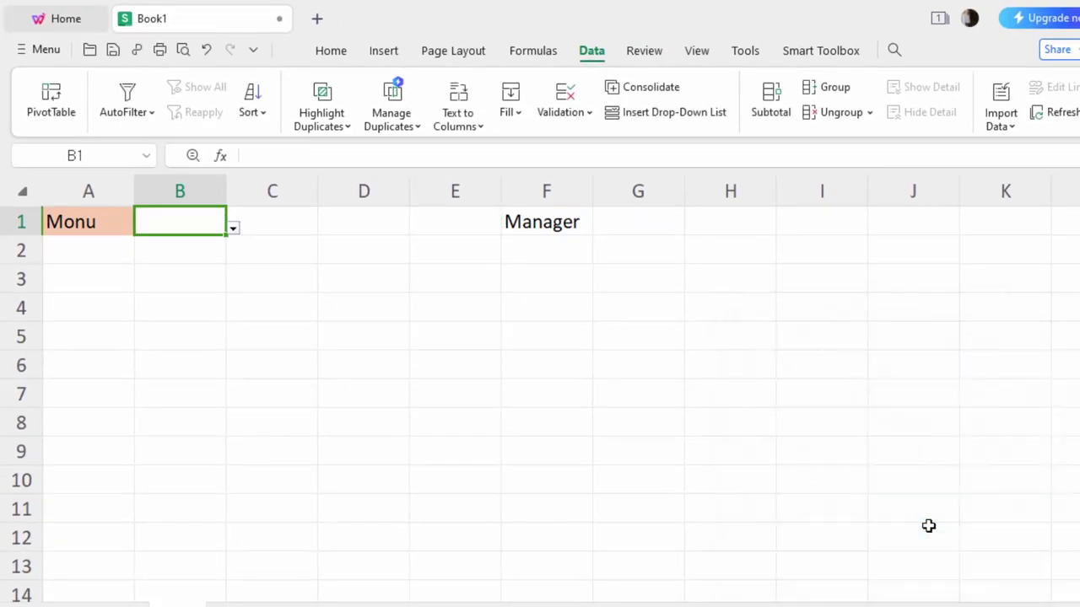
- Pick Kundan in A1 and Purchase in B1, and widen column B to fit departments
click(234, 227)
click(201, 261)
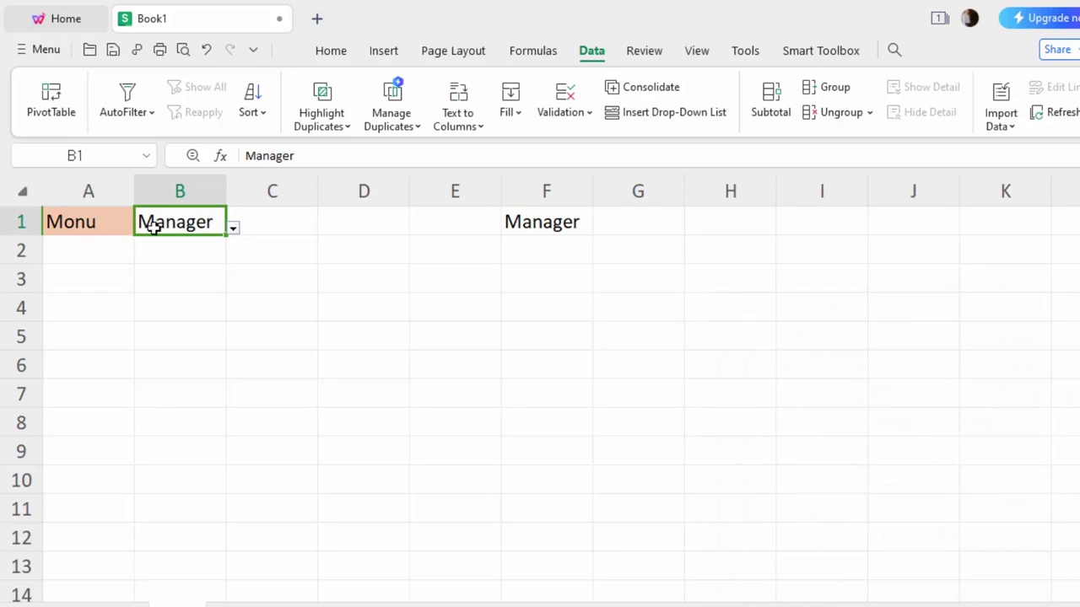
click(113, 226)
click(140, 229)
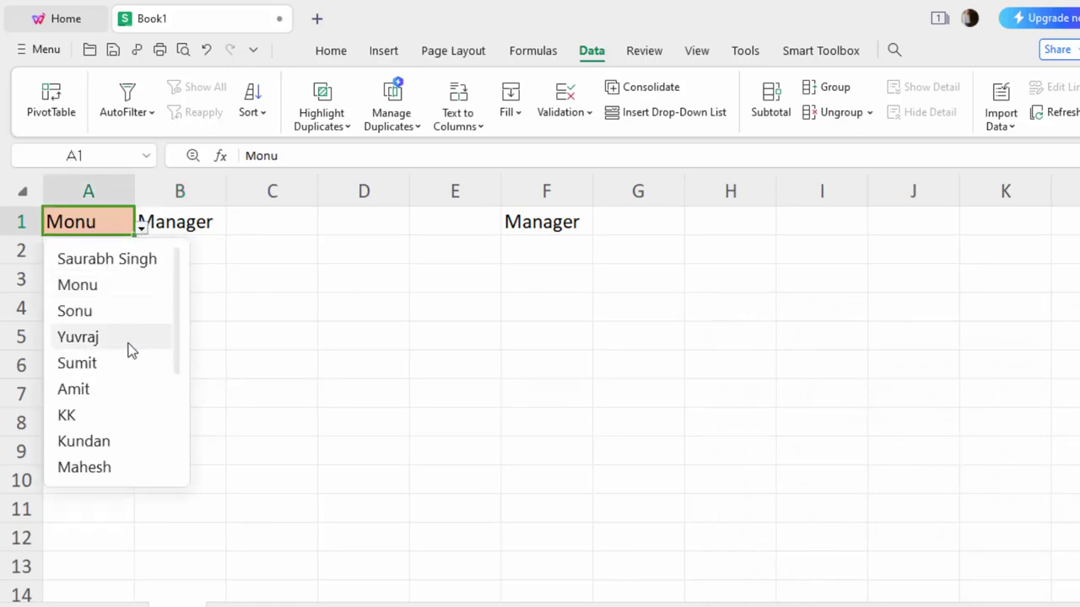
click(99, 442)
click(198, 226)
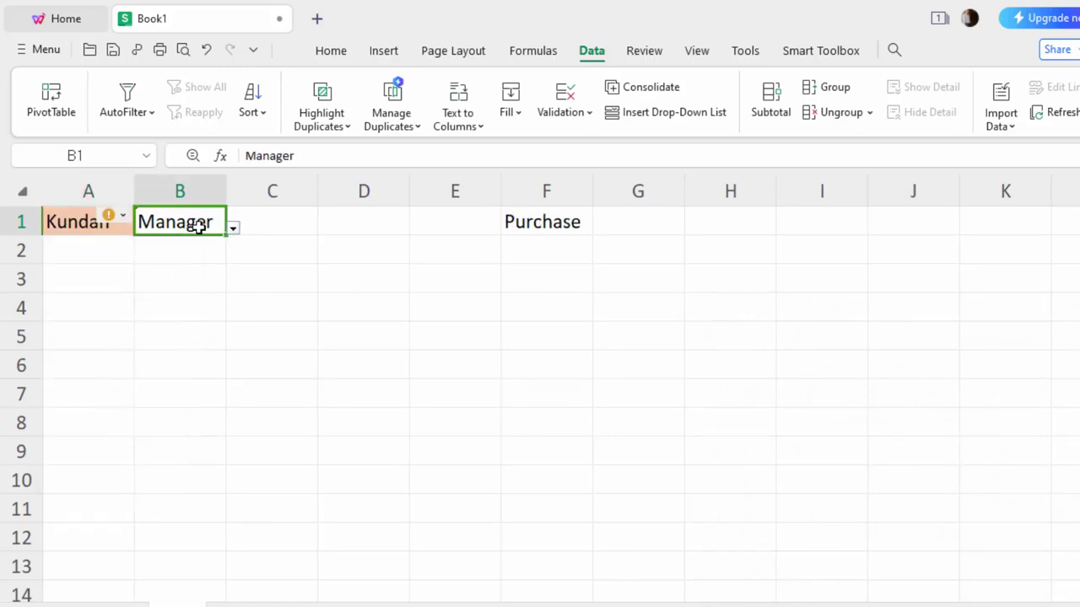
click(234, 228)
click(181, 258)
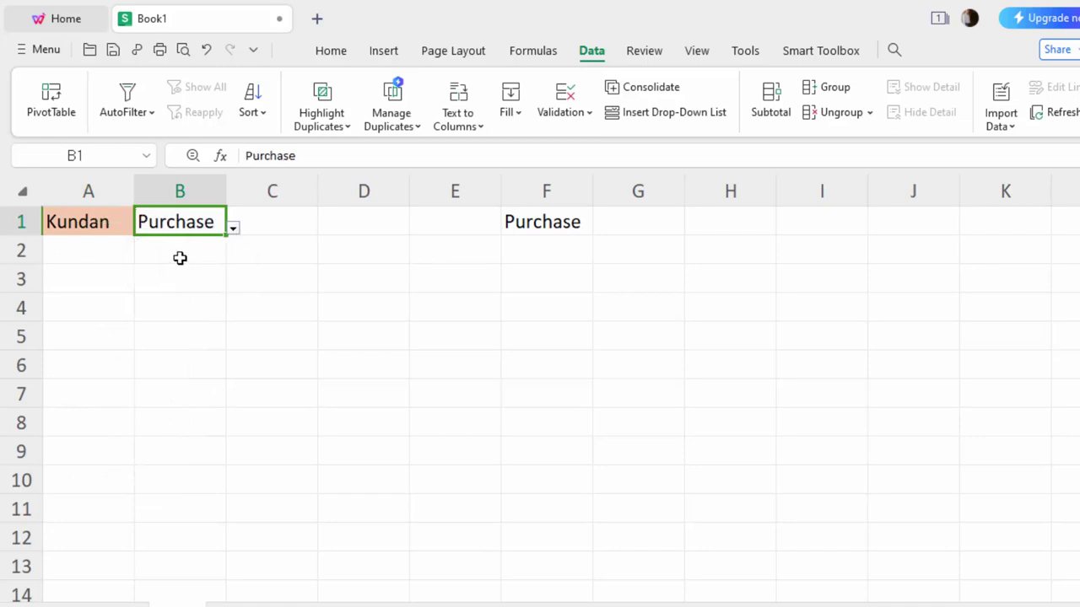
drag(226, 192, 260, 221)
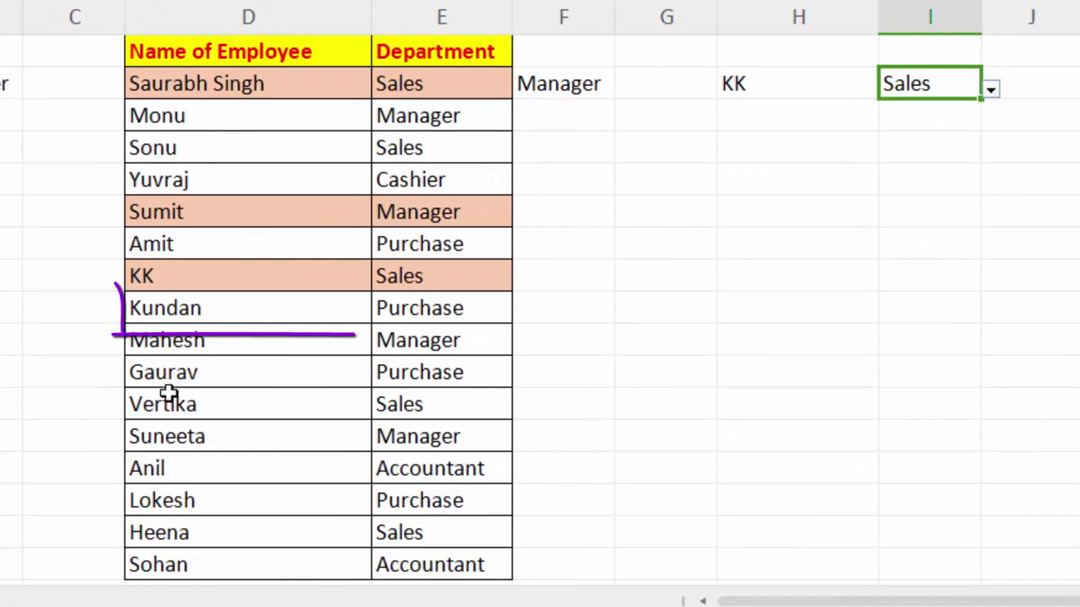
- Fill Kundan's row D9:E9 on Sheet1 with yellow
click(187, 314)
drag(258, 314, 438, 316)
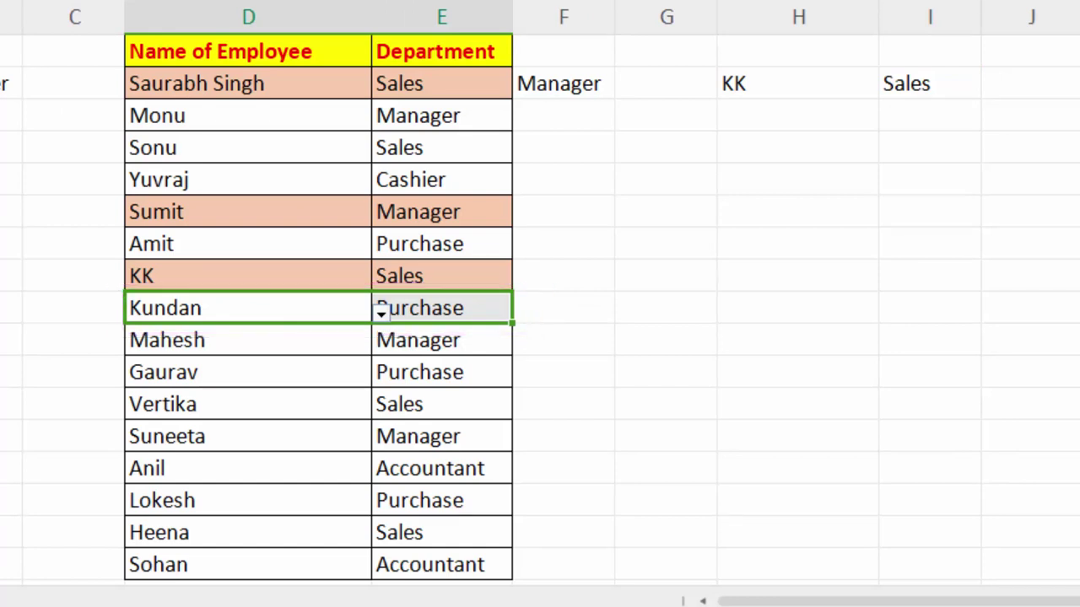
click(229, 2)
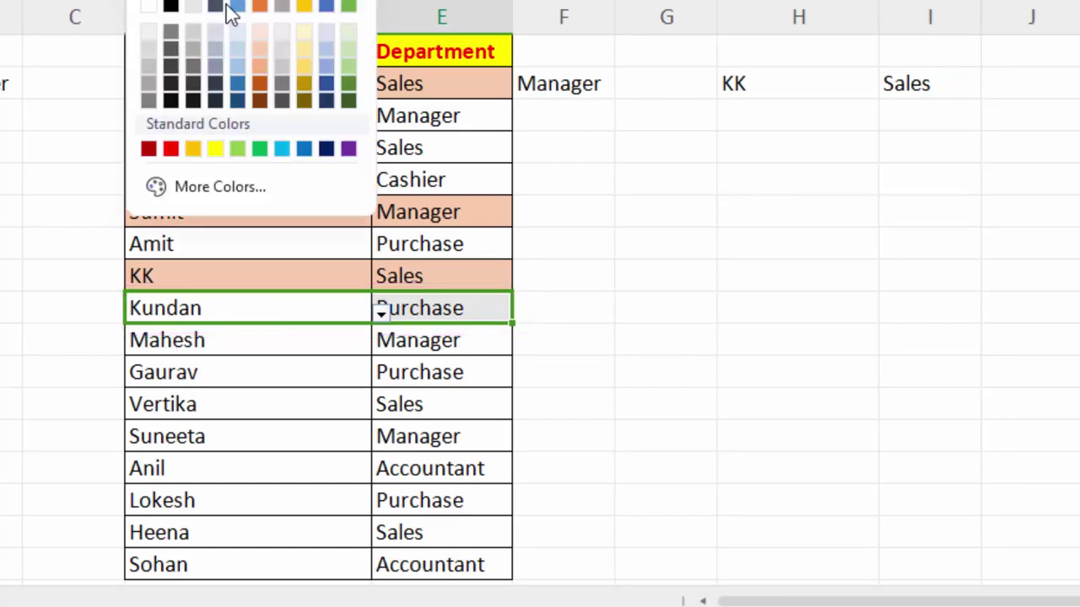
click(215, 148)
click(563, 305)
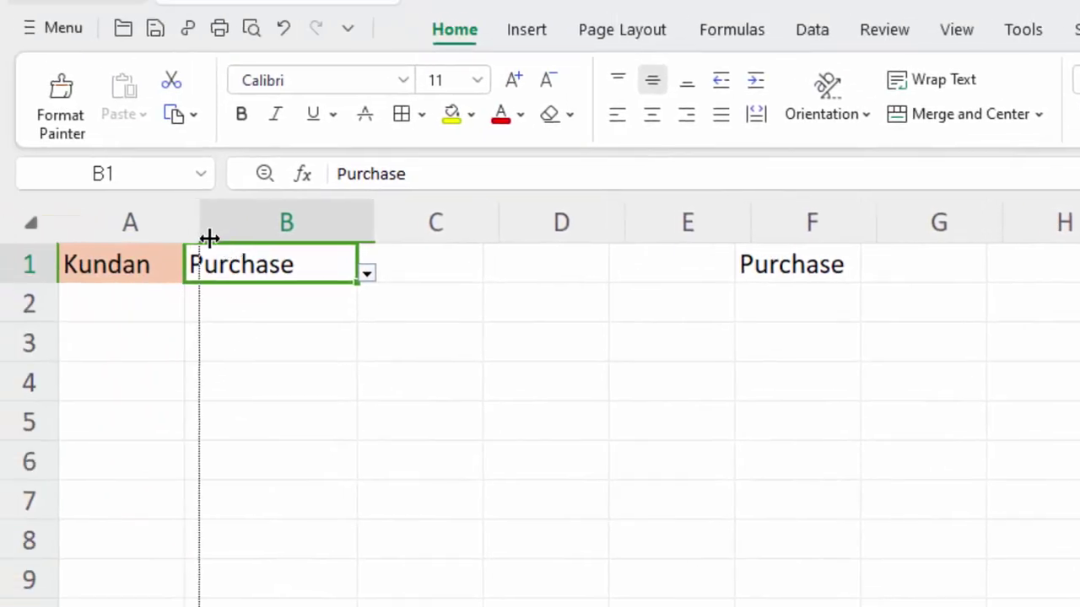
- Widen column A, then pick Mahesh in A1 and Manager in B1
drag(189, 225, 226, 225)
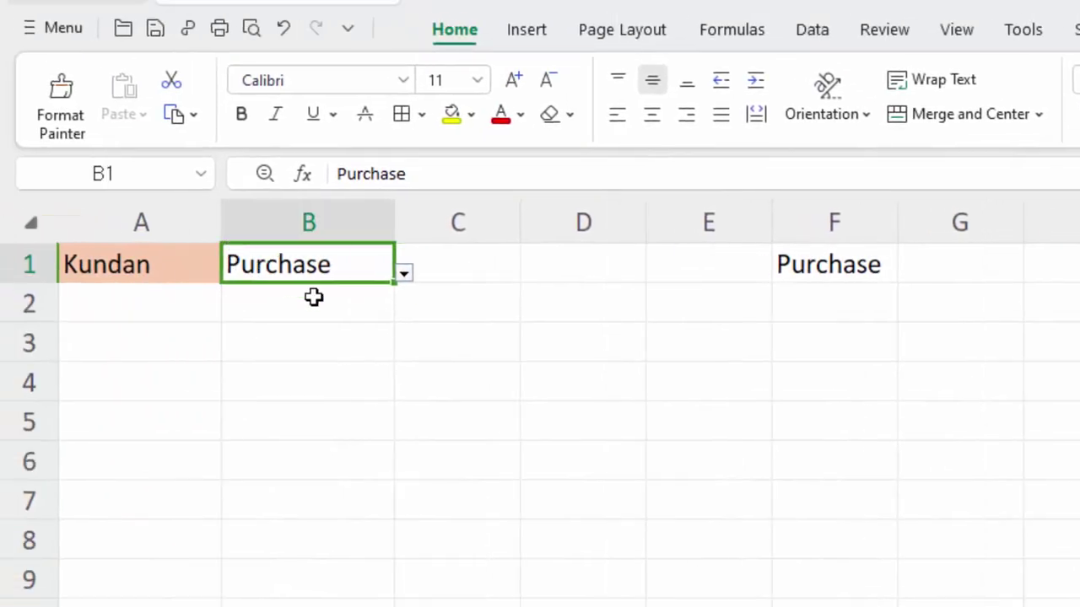
click(180, 278)
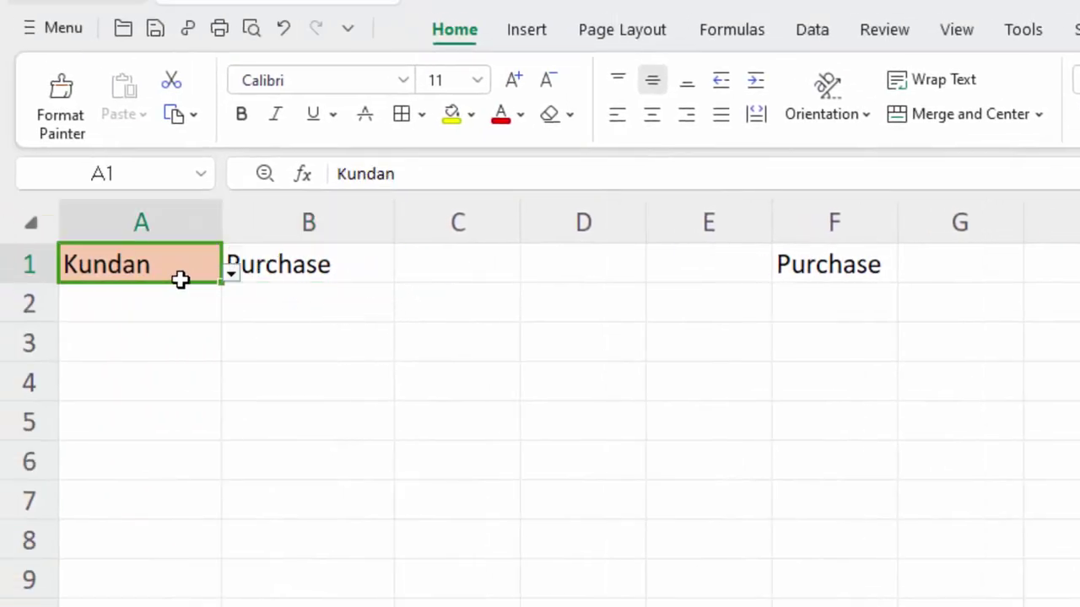
click(230, 275)
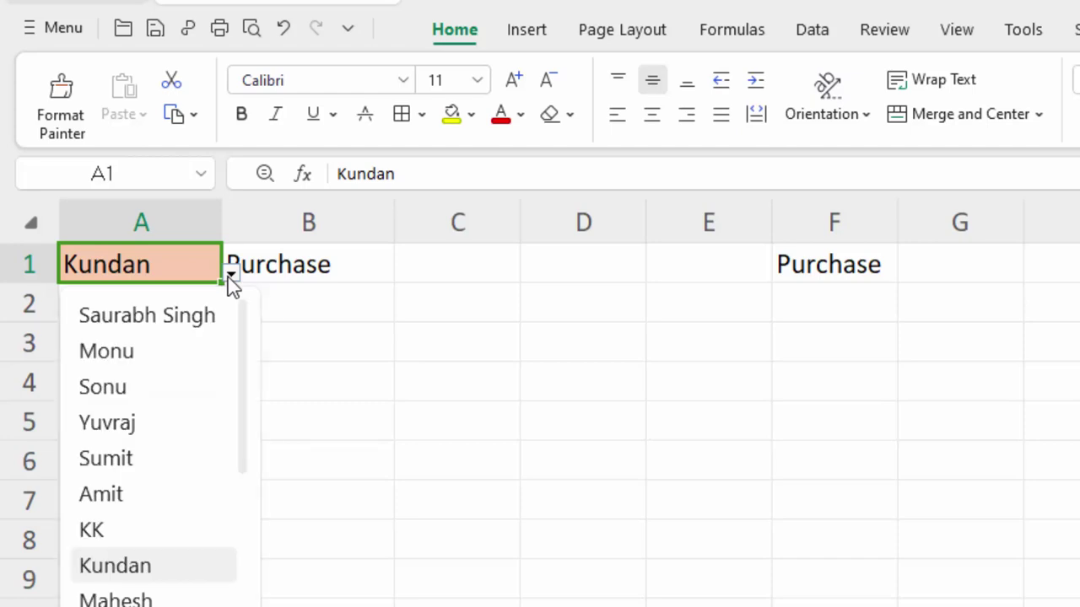
click(150, 596)
click(296, 270)
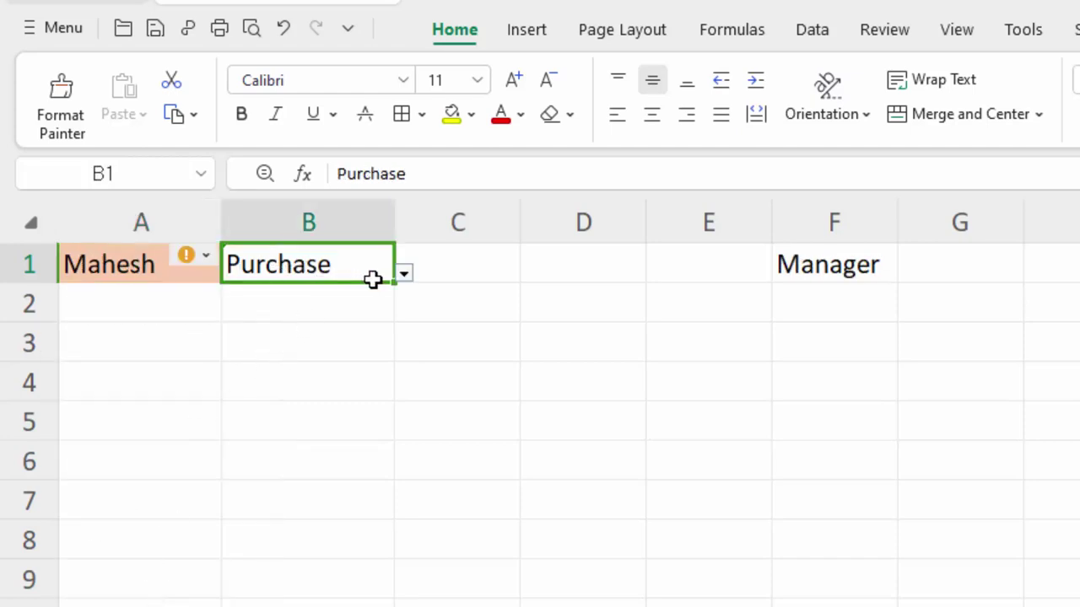
click(405, 274)
click(327, 325)
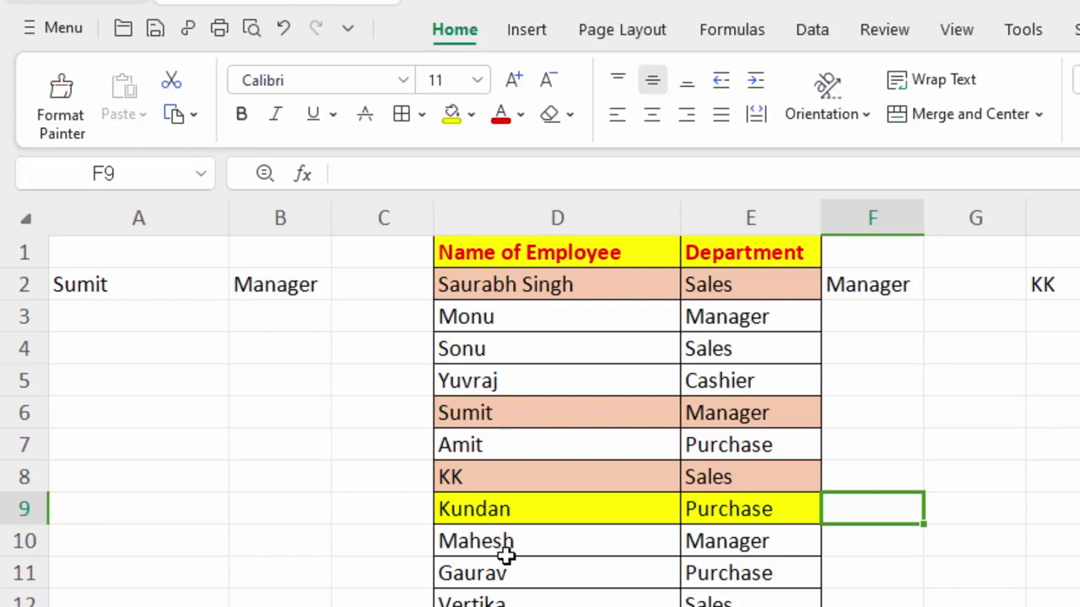
- Give Mahesh's row D10:E10 red text and a yellow fill
click(583, 537)
drag(583, 537, 731, 544)
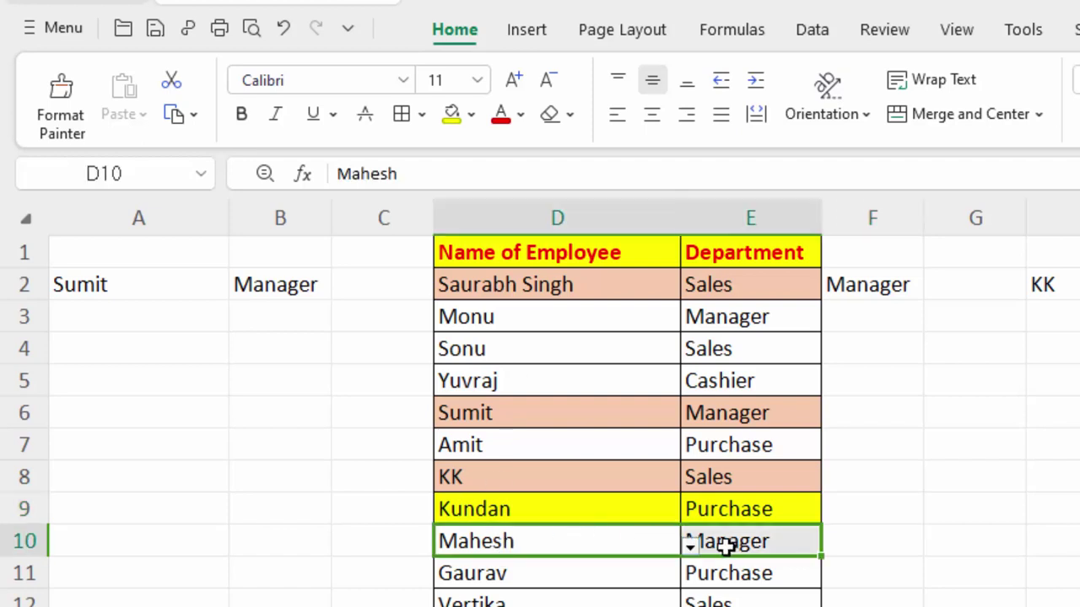
click(501, 119)
click(450, 116)
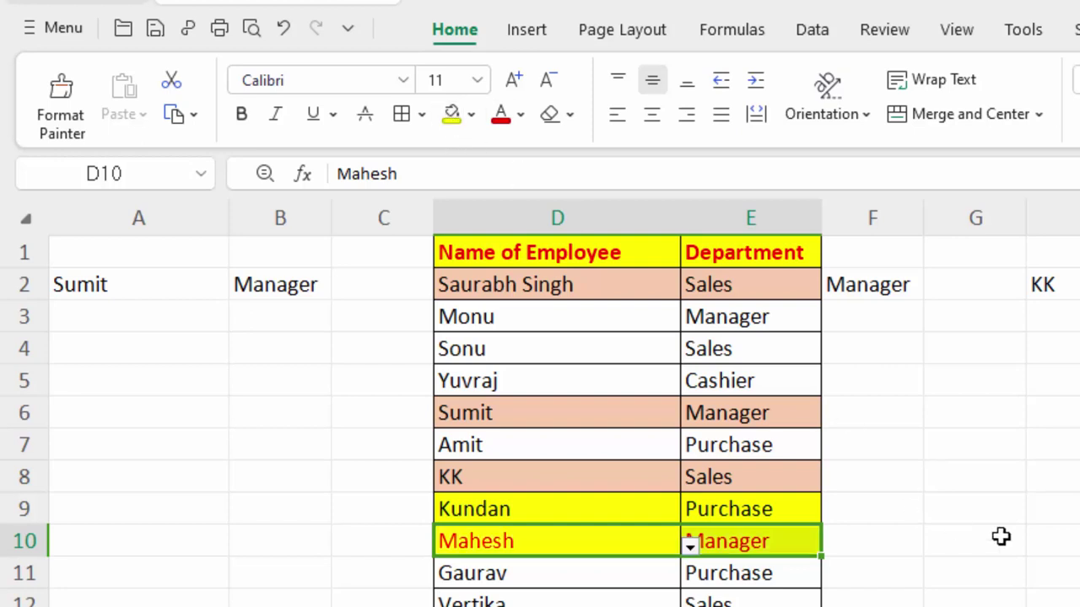
click(999, 537)
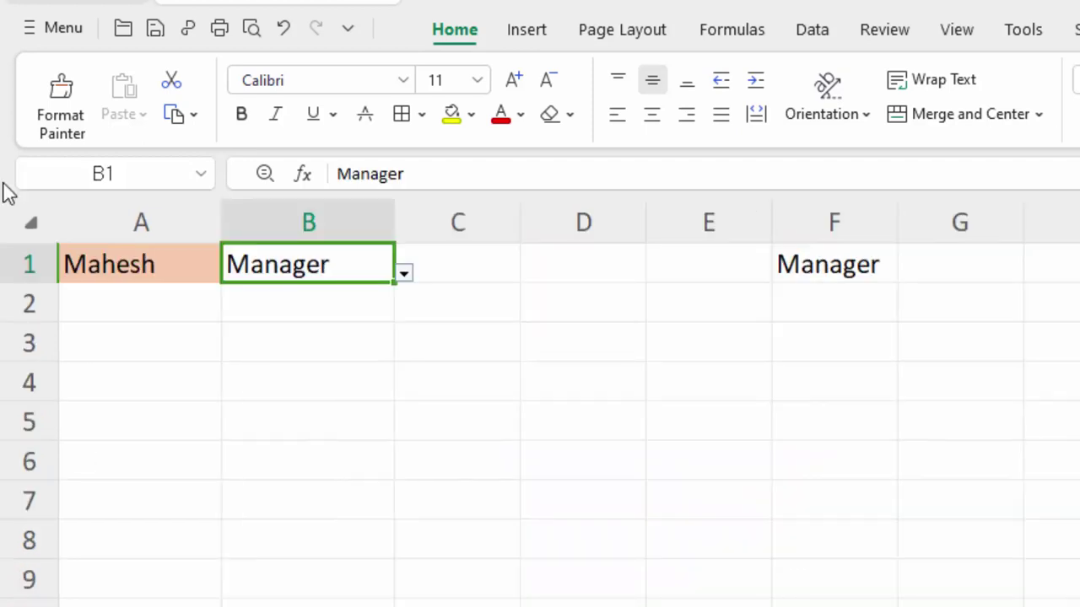
- Pick Yuvraj in A1 and Cashier in B1
click(173, 268)
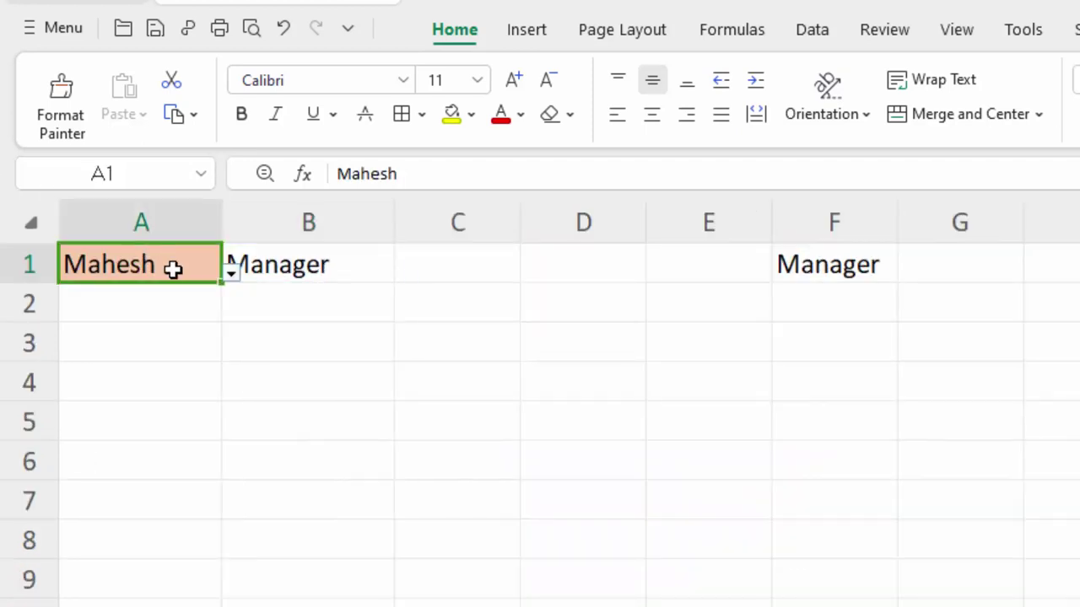
click(231, 273)
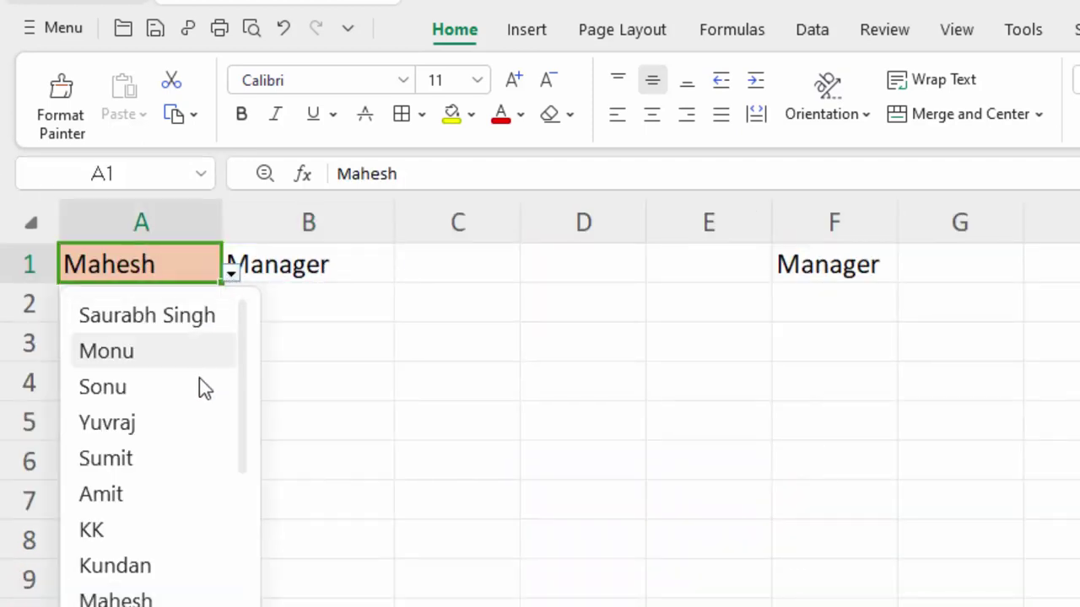
click(160, 426)
click(324, 264)
click(401, 277)
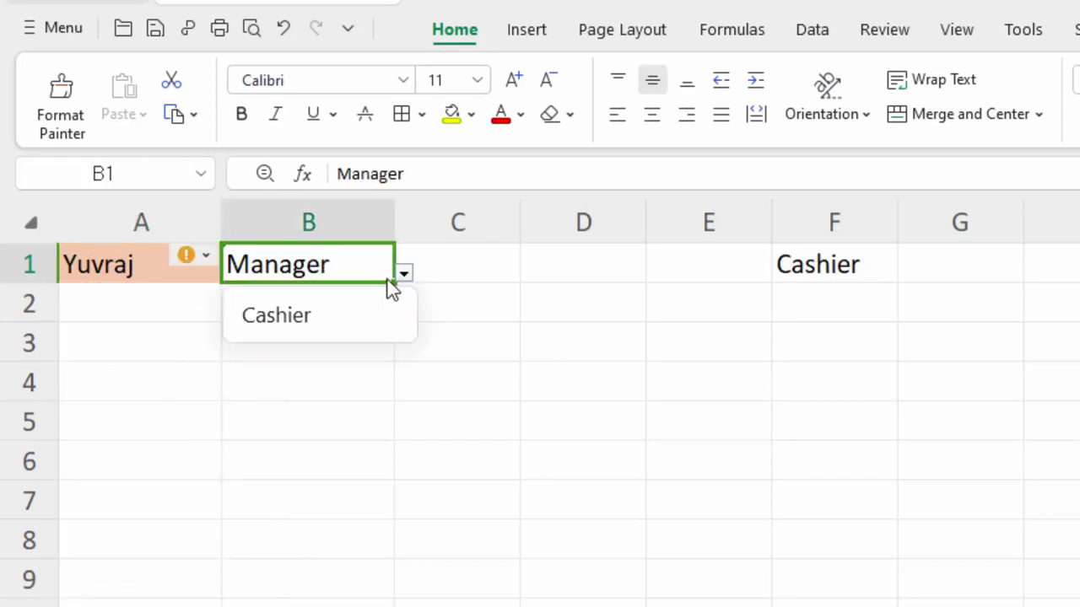
click(337, 314)
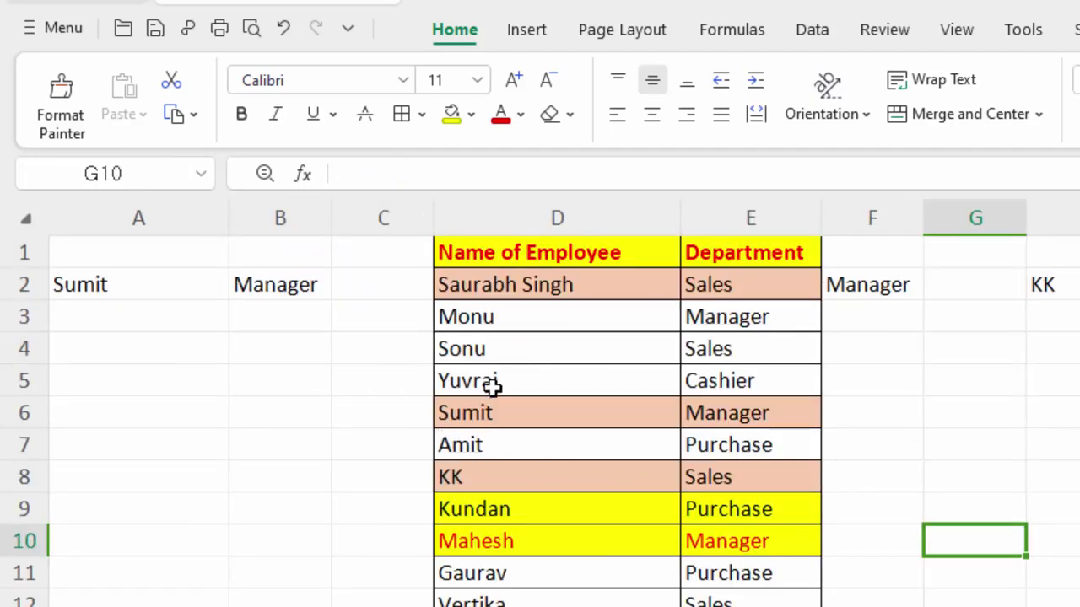
- Give Yuvraj's row D5:E5 a black fill and white font colour
drag(498, 380, 706, 374)
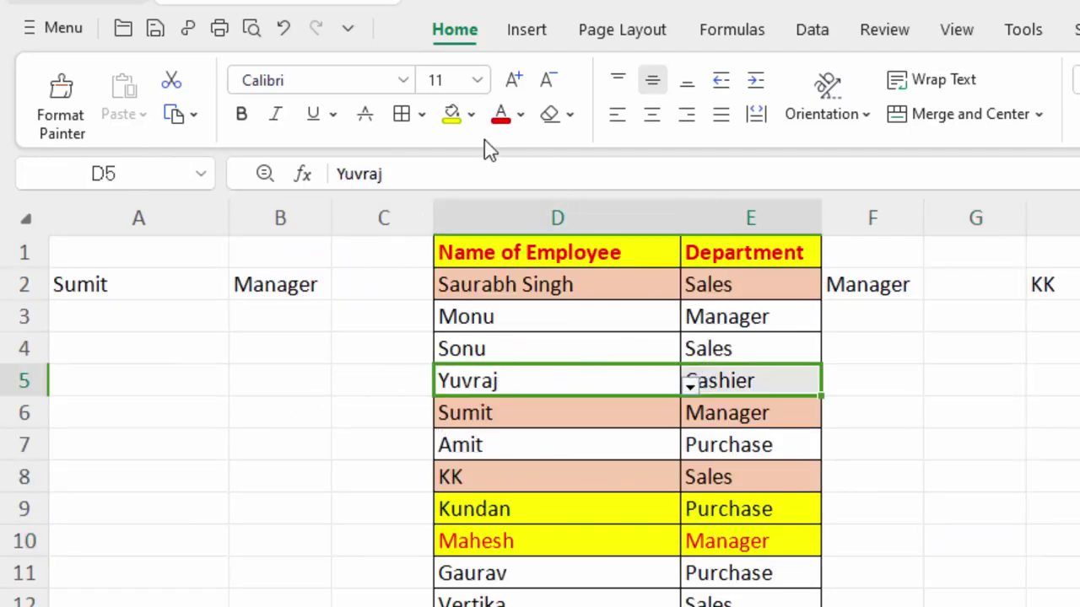
click(470, 117)
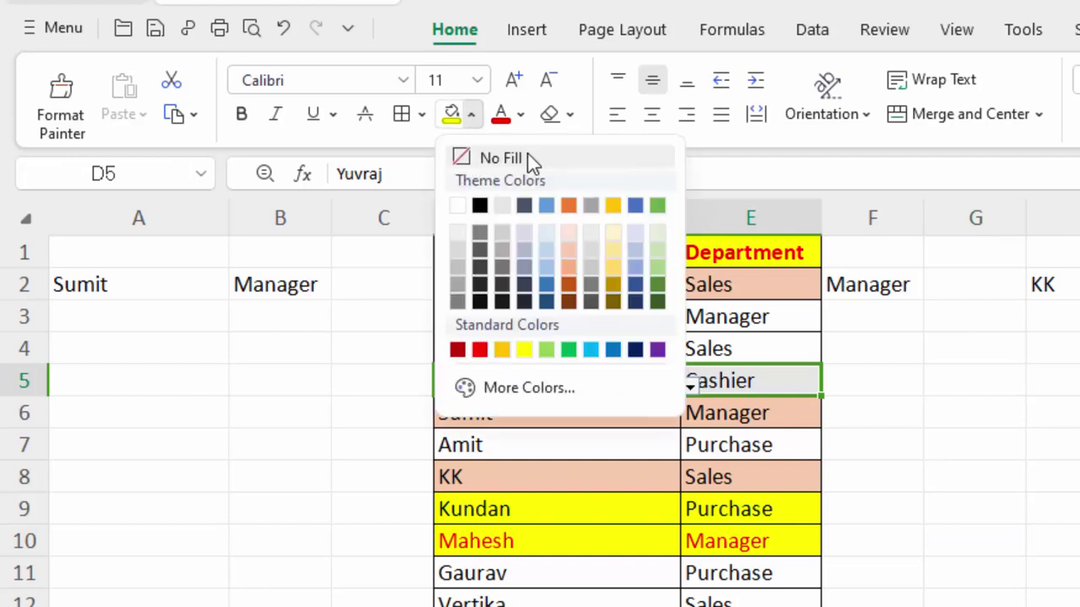
click(485, 206)
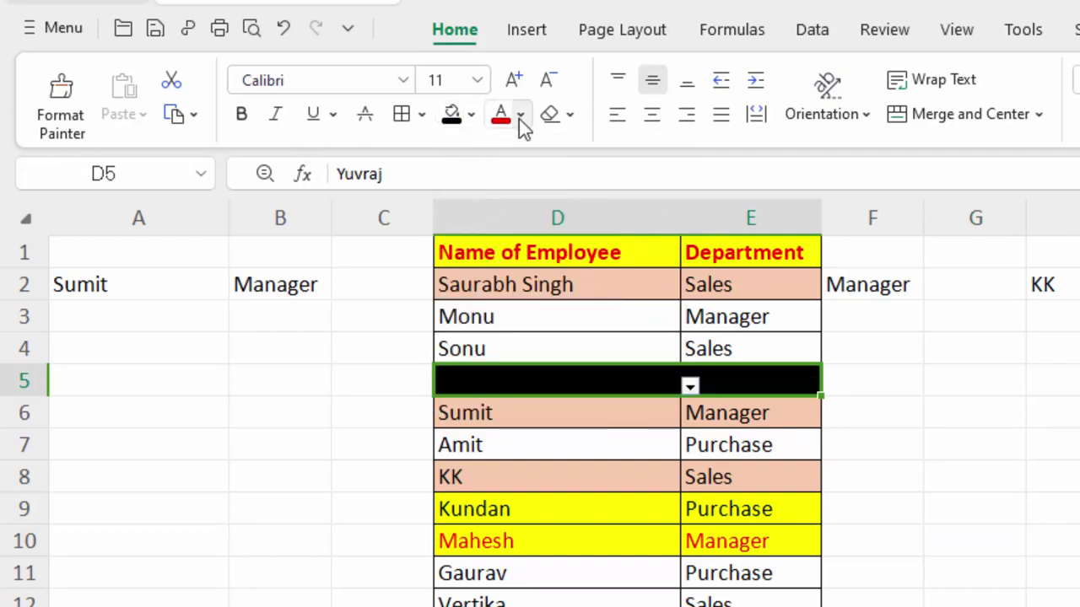
click(520, 117)
click(506, 206)
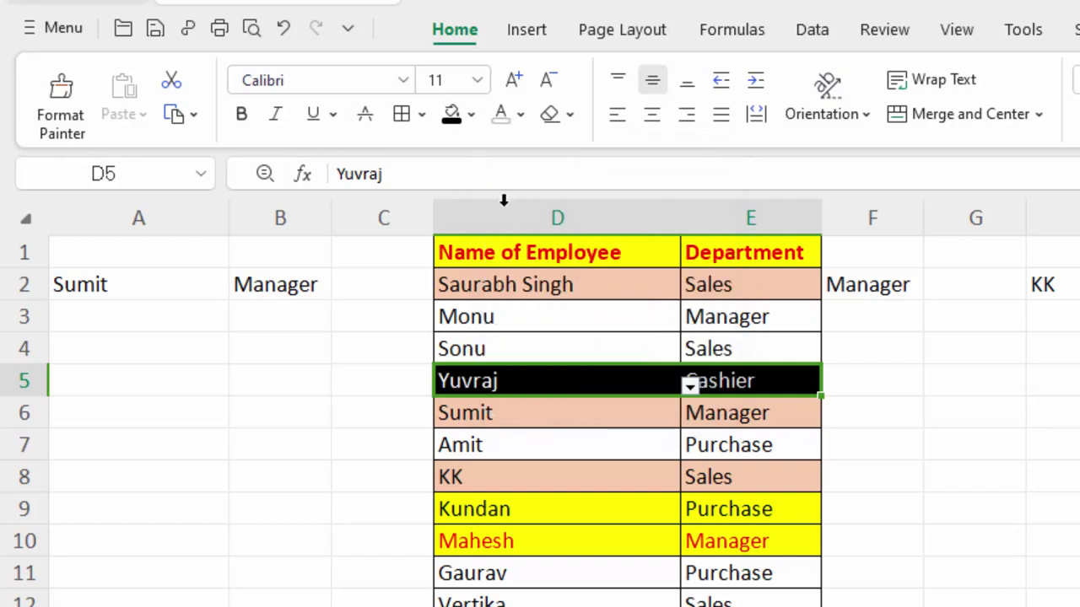
click(920, 504)
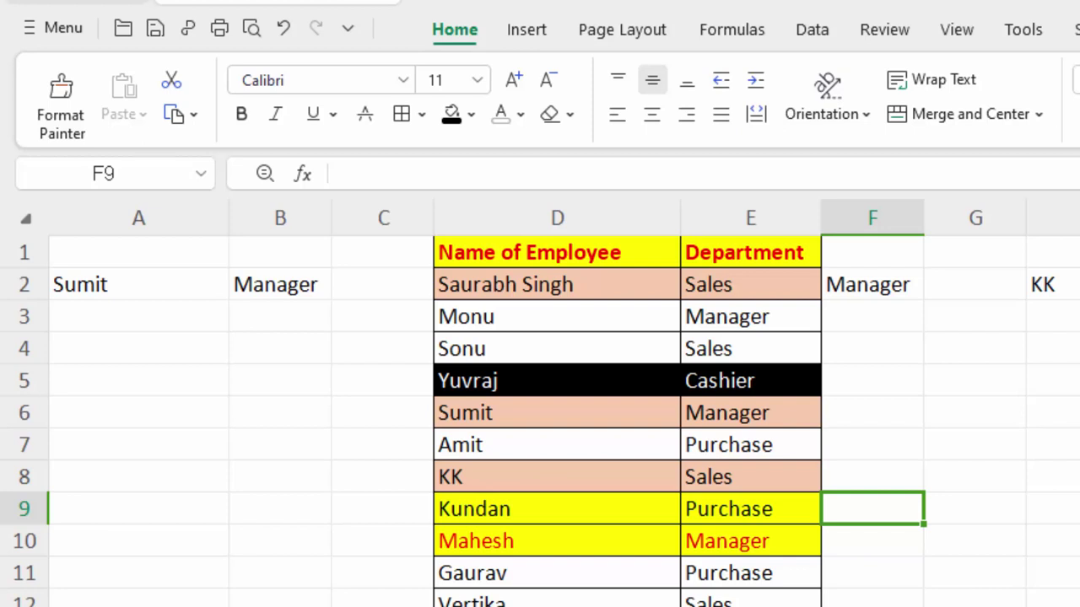
click(1053, 541)
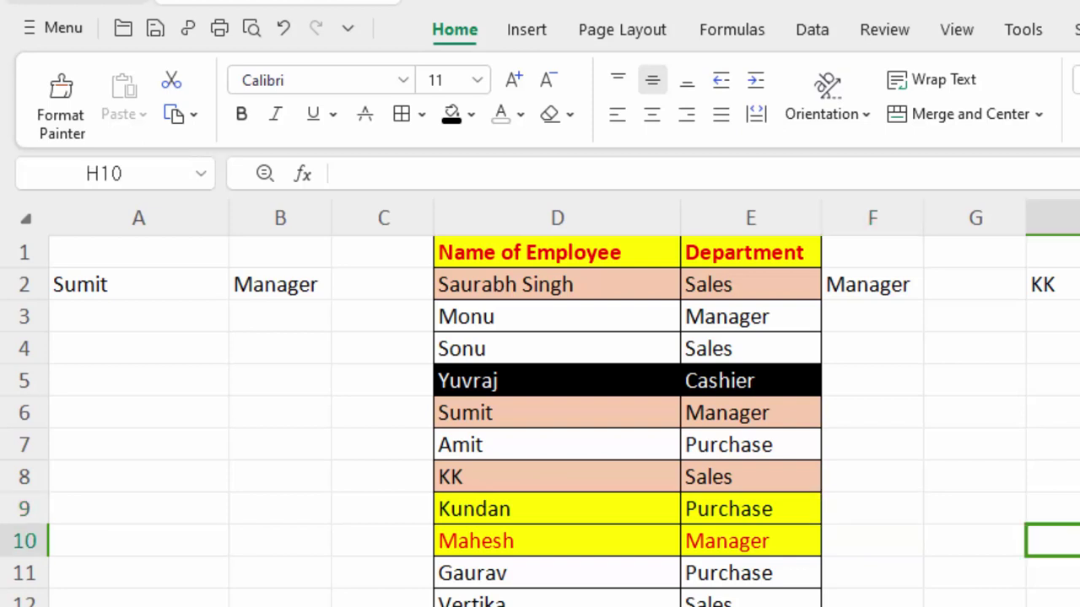